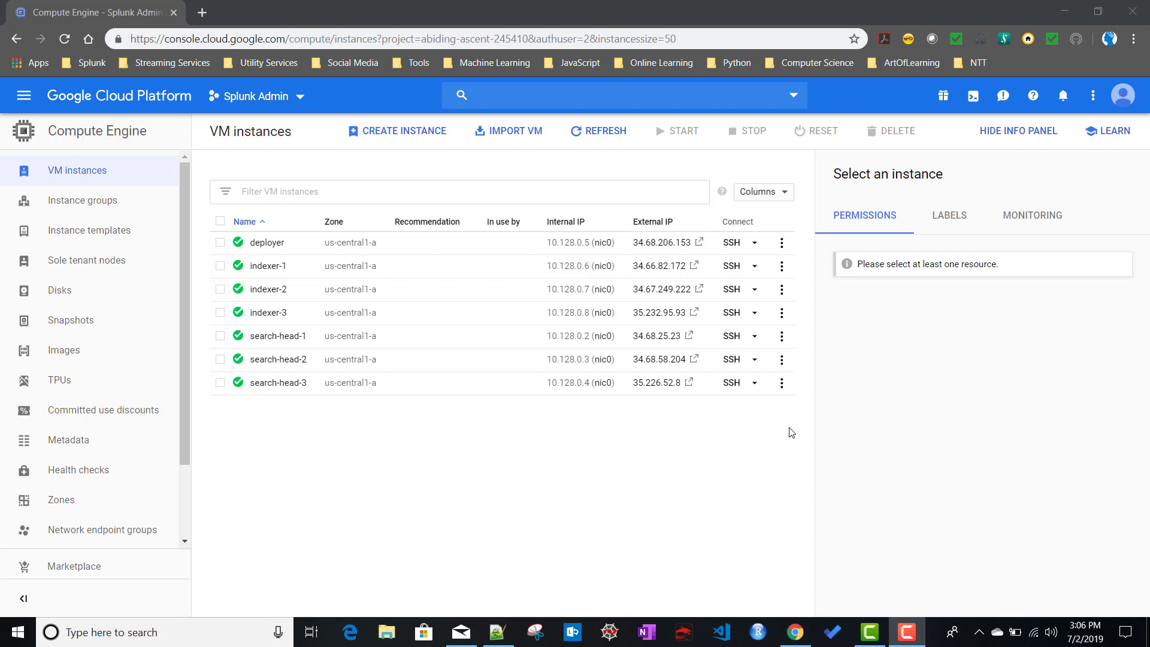
Switch from the Cloud console's VM instances list to the blank 'new 1' document in Notepad++.
{"action": "left_click", "coordinate": [497, 632]}
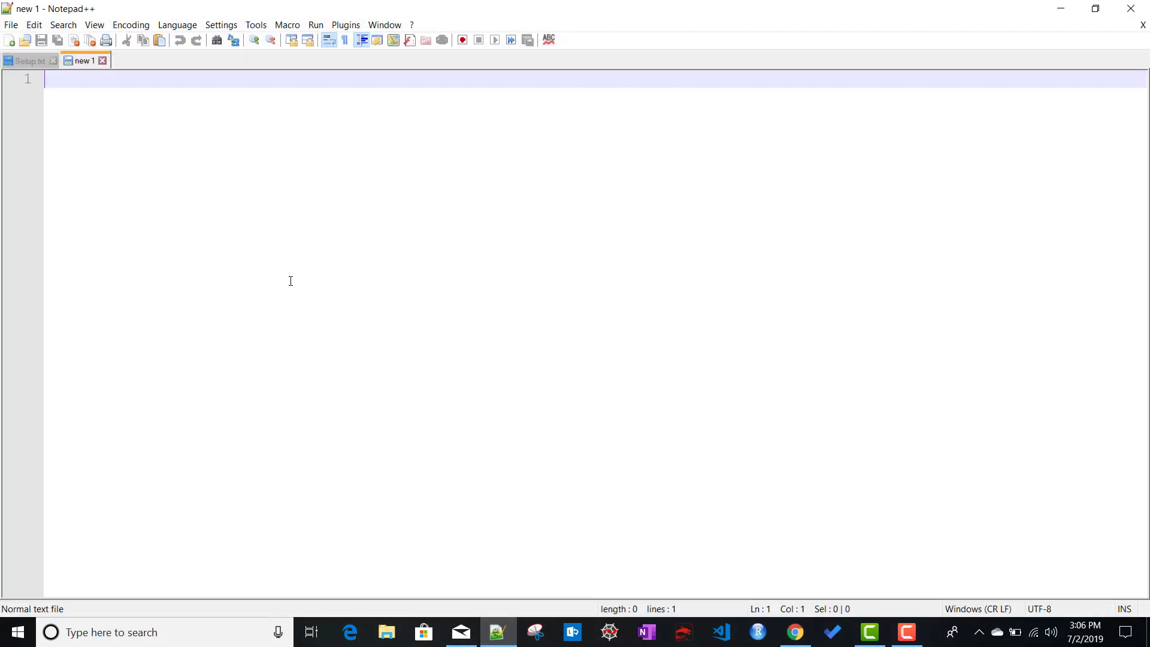
Note 'SH Cluster --> clustered indexer' and 'SH Cluster --> non-clustered indexers' on two lines, then return to Chrome.
{"action": "type", "text": "SH Cluster"}
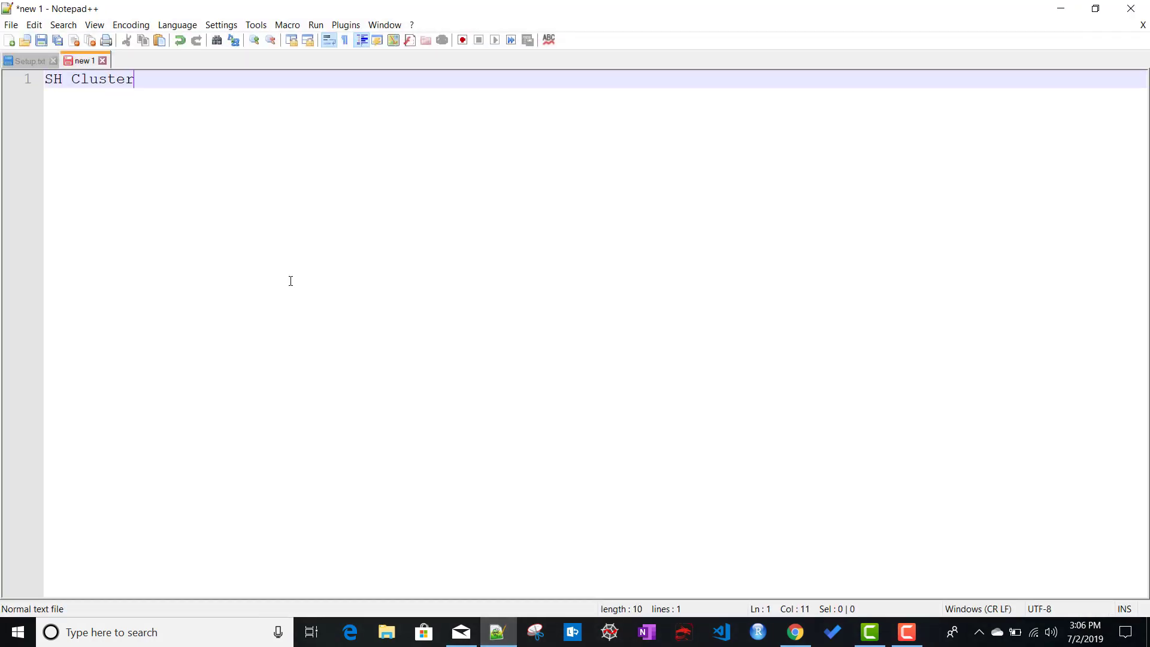
{"action": "type", "text": " --> clustered indexer"}
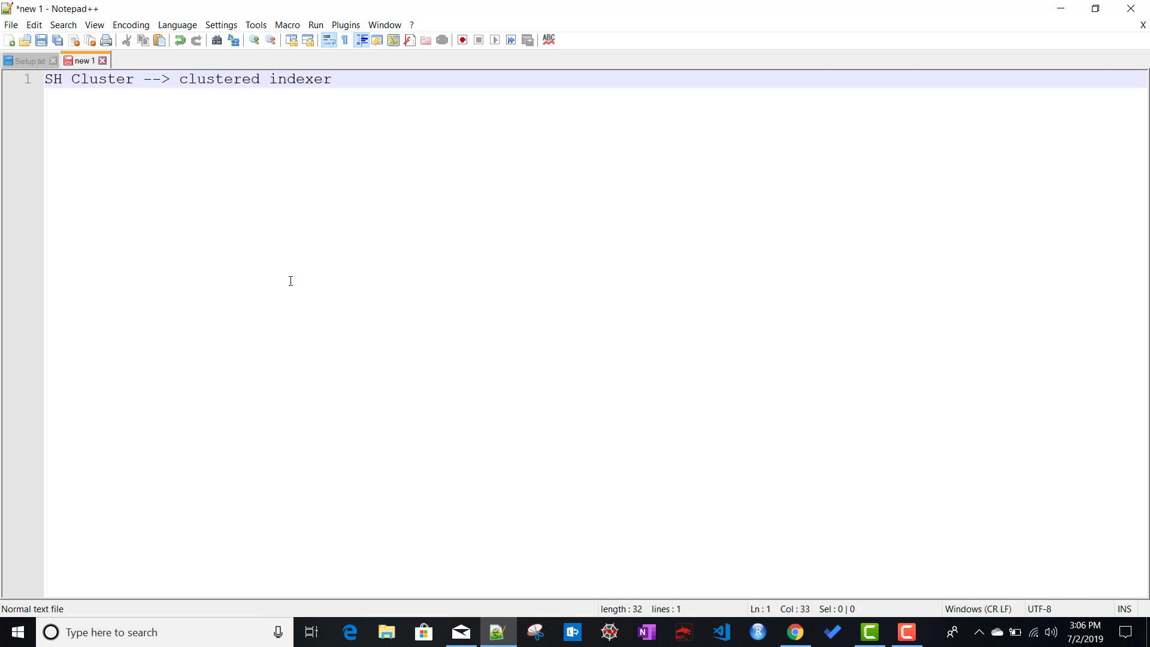
{"action": "key", "text": "Return"}
{"action": "type", "text": "SH "}
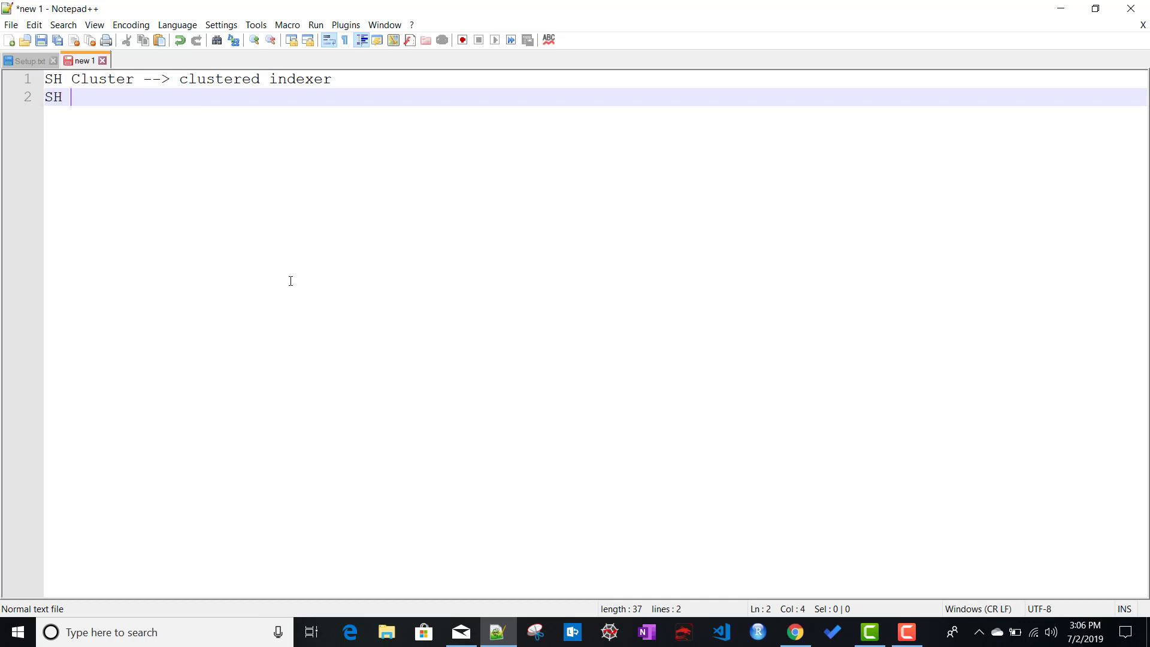
{"action": "type", "text": "Cluster"}
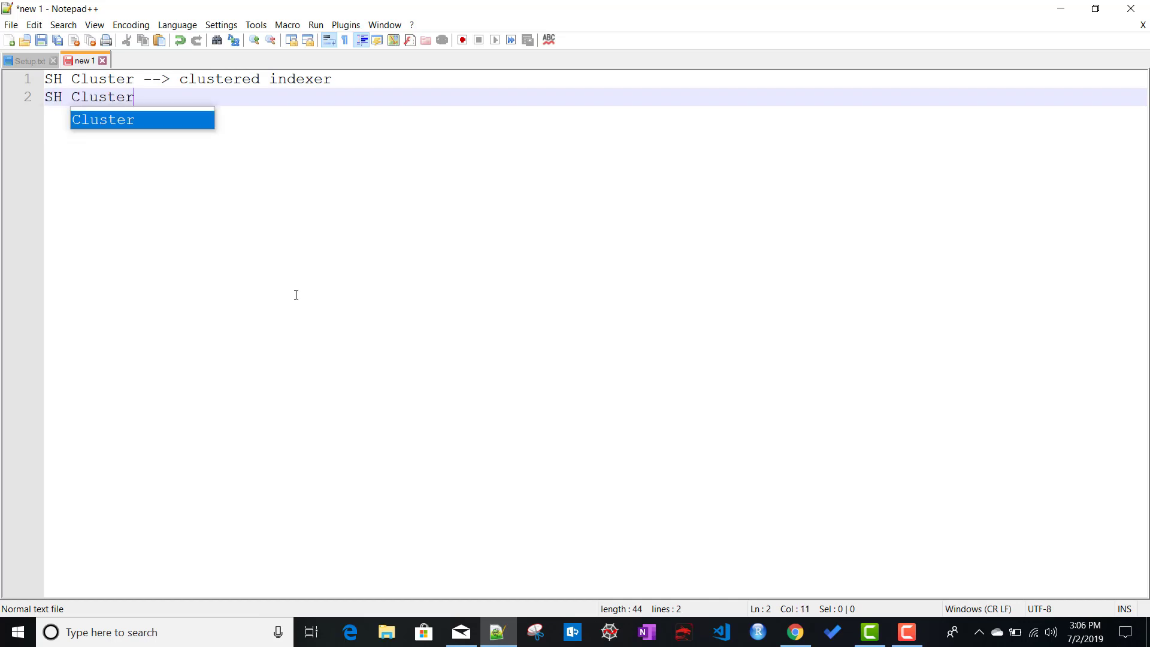
{"action": "type", "text": " -->"}
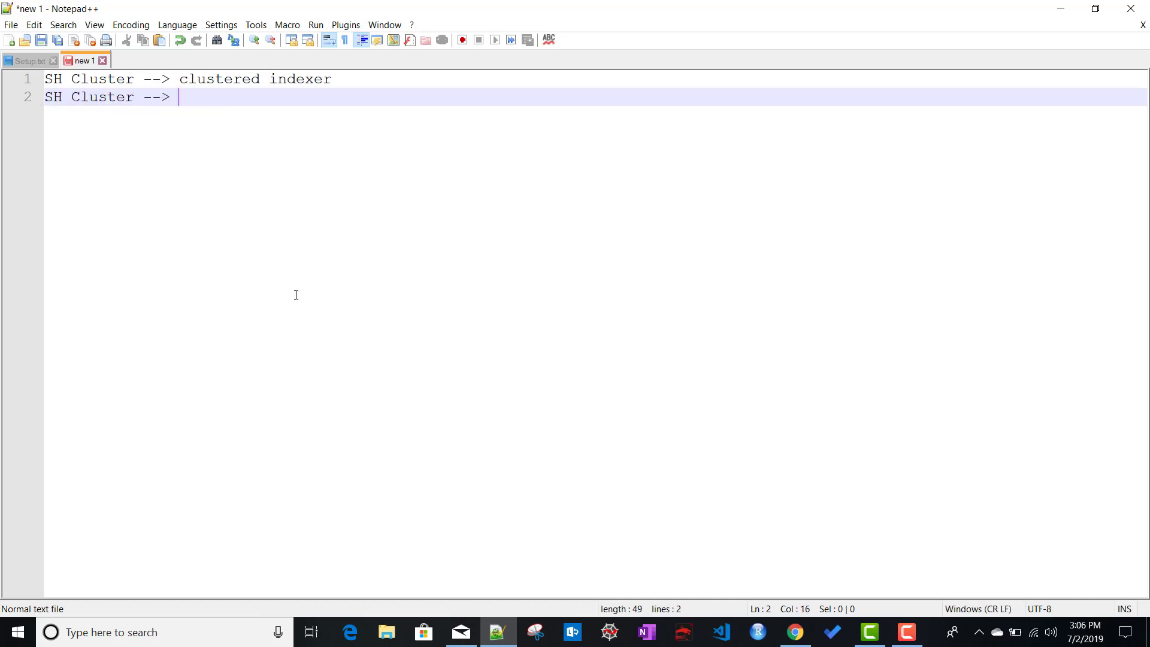
{"action": "type", "text": " non-c"}
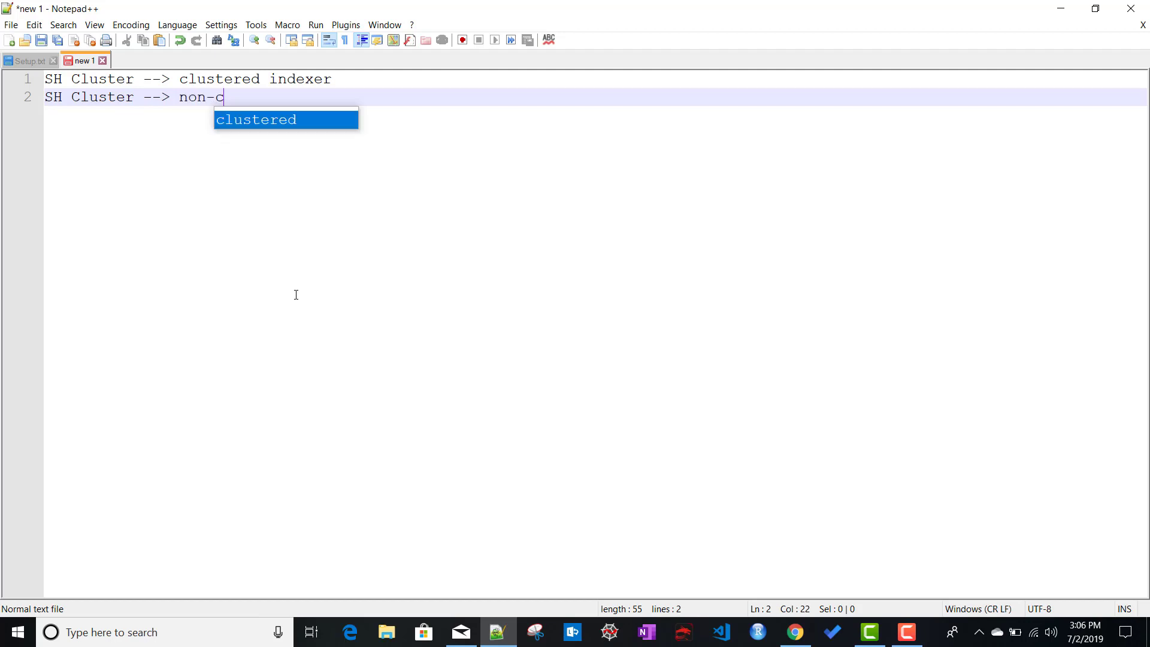
{"action": "type", "text": "lustered "}
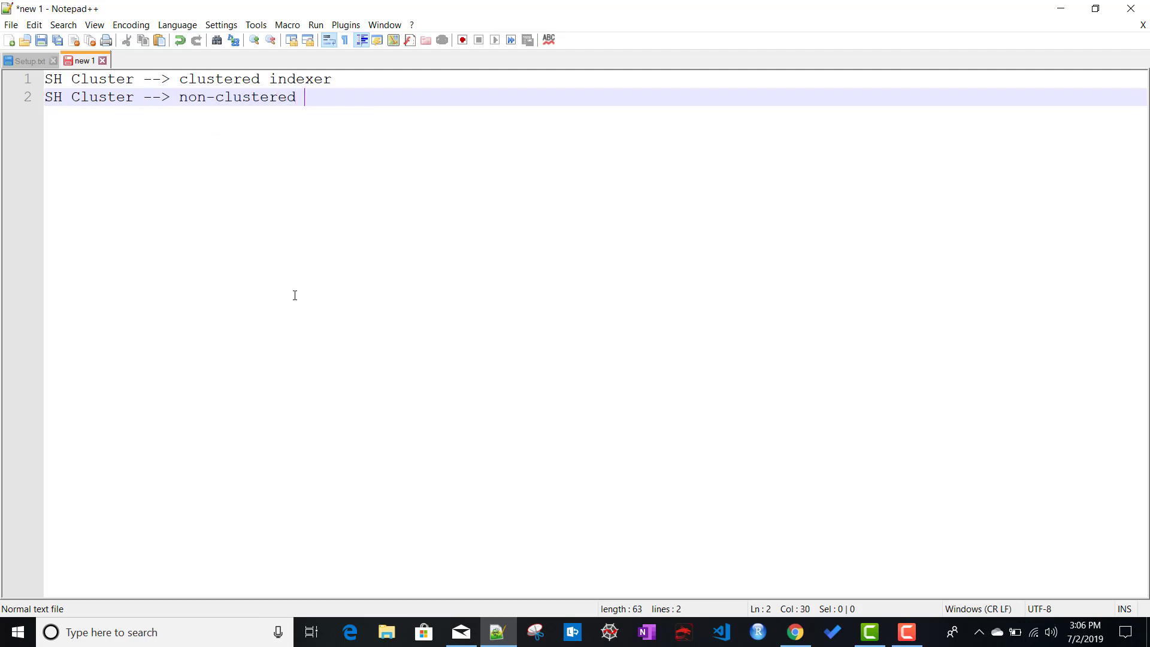
{"action": "type", "text": "indexers"}
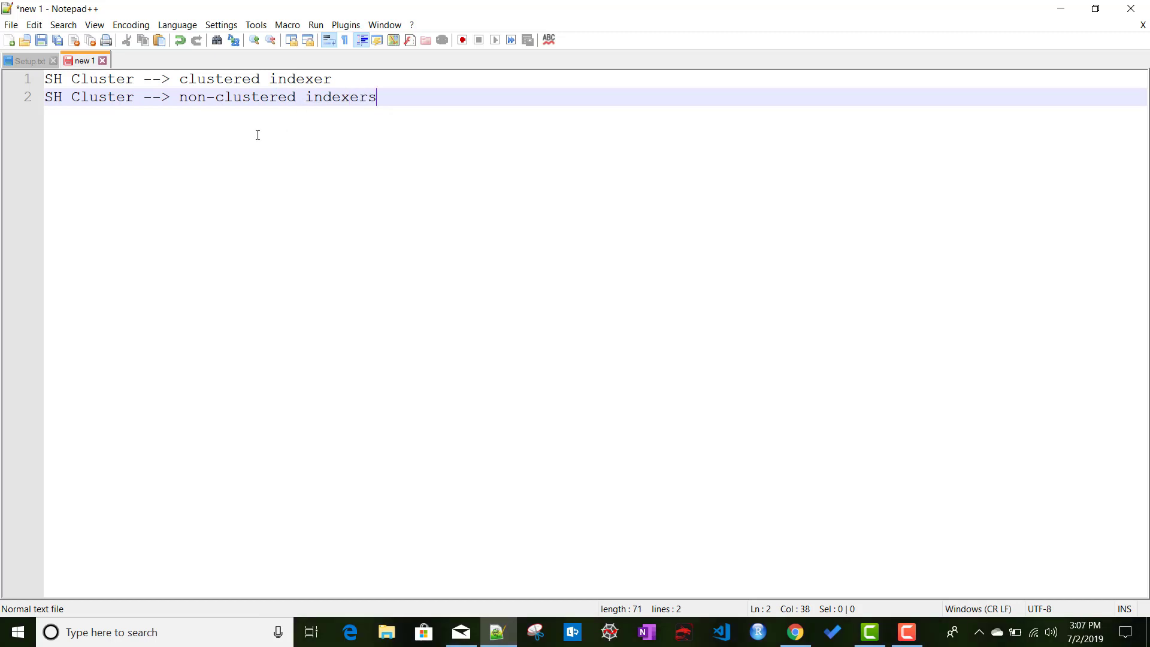
{"action": "left_click_drag", "start_coordinate": [379, 96], "coordinate": [36, 101]}
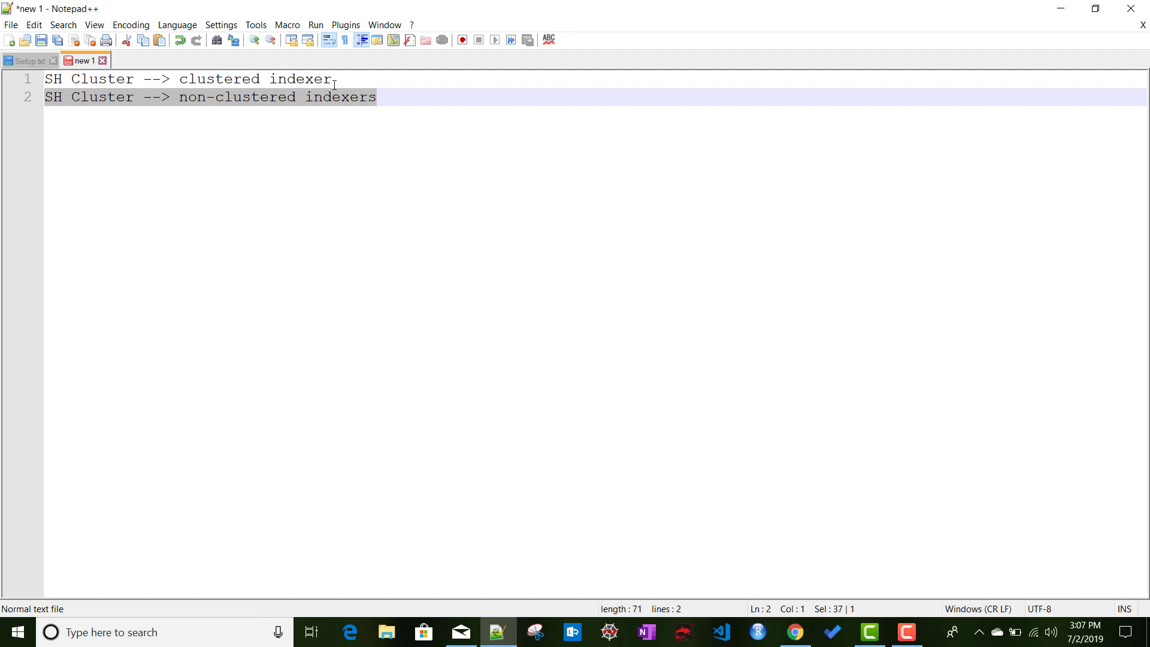
{"action": "left_click_drag", "start_coordinate": [335, 83], "coordinate": [27, 79]}
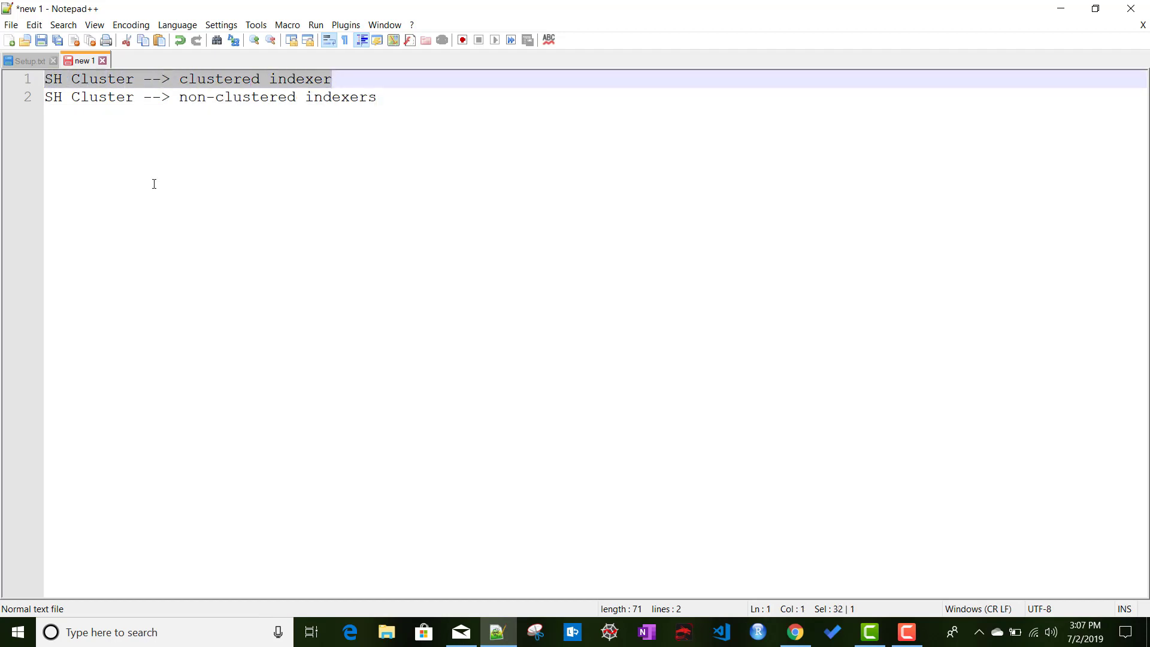
{"action": "left_click", "coordinate": [796, 632]}
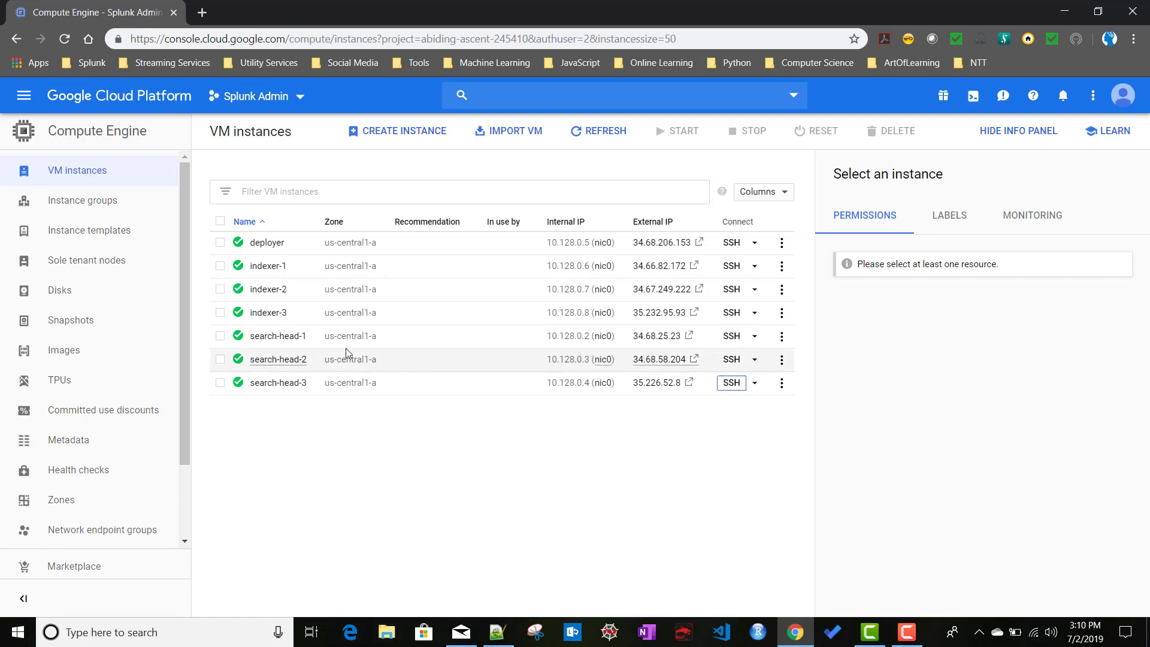
Open SSH sessions to search-head-1, search-head-2 and search-head-3, maximizing the search-head-1 shell.
{"action": "left_click", "coordinate": [733, 342]}
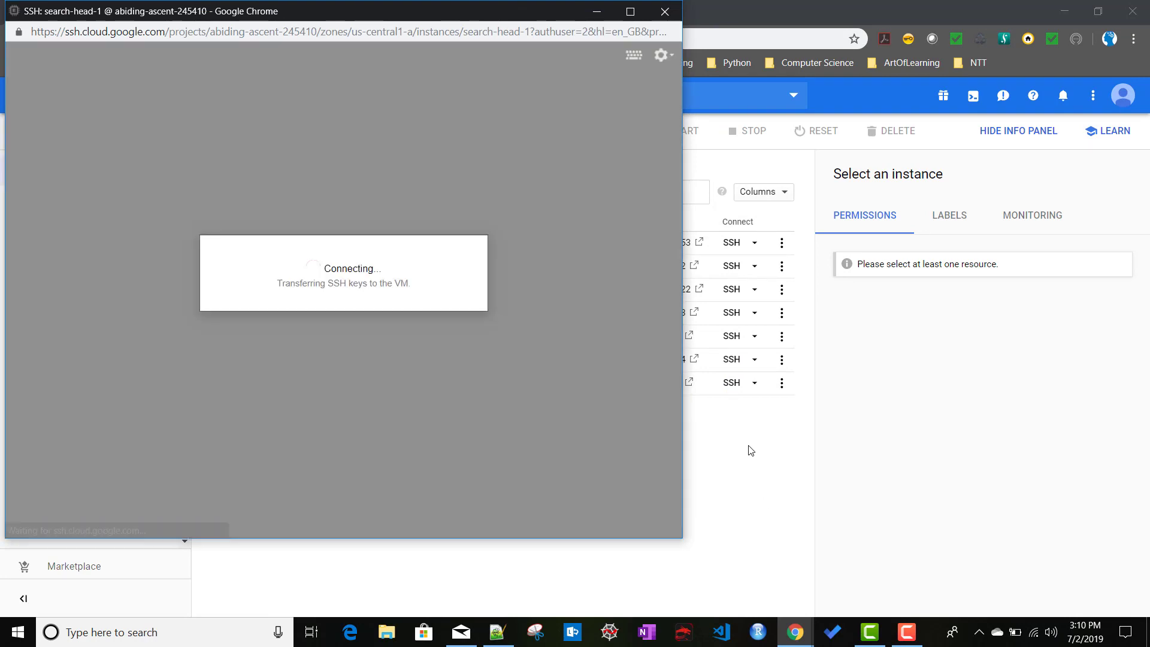
{"action": "left_click", "coordinate": [749, 446]}
{"action": "left_click", "coordinate": [732, 360]}
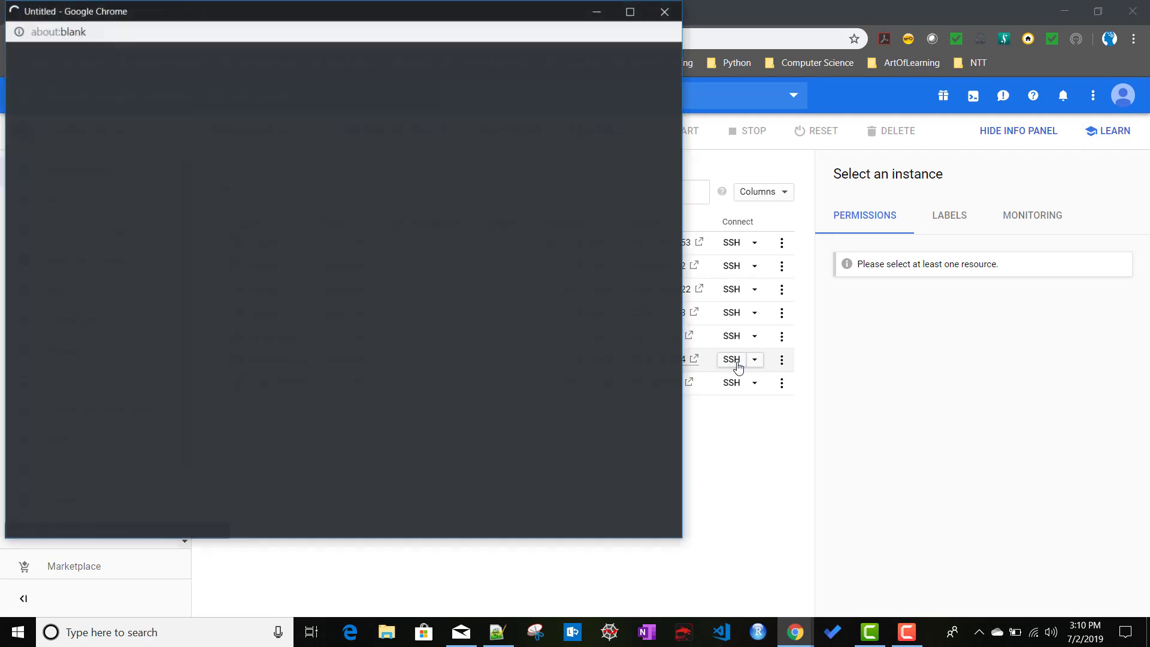
{"action": "left_click", "coordinate": [748, 452]}
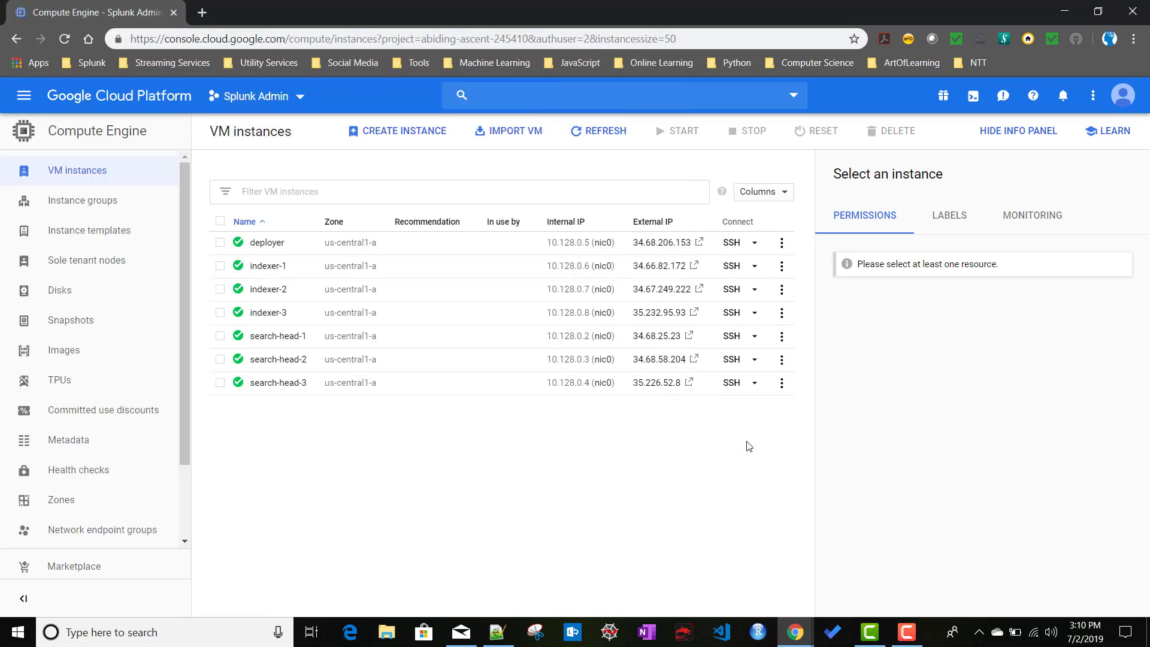
{"action": "left_click", "coordinate": [733, 383]}
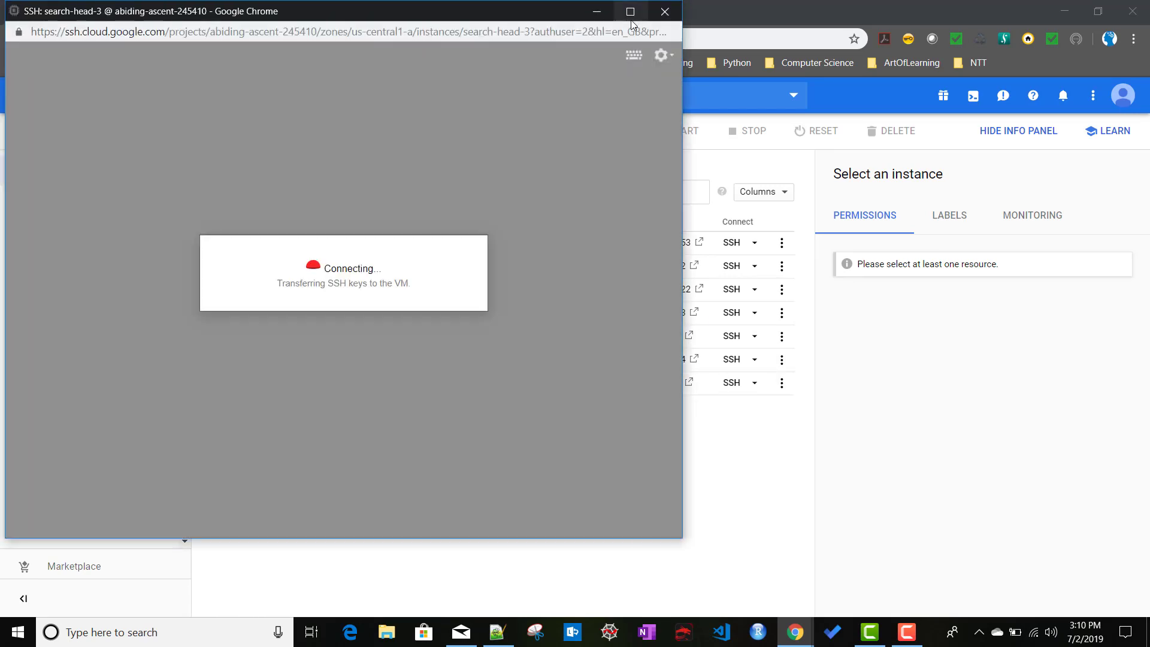
{"action": "left_click", "coordinate": [630, 12]}
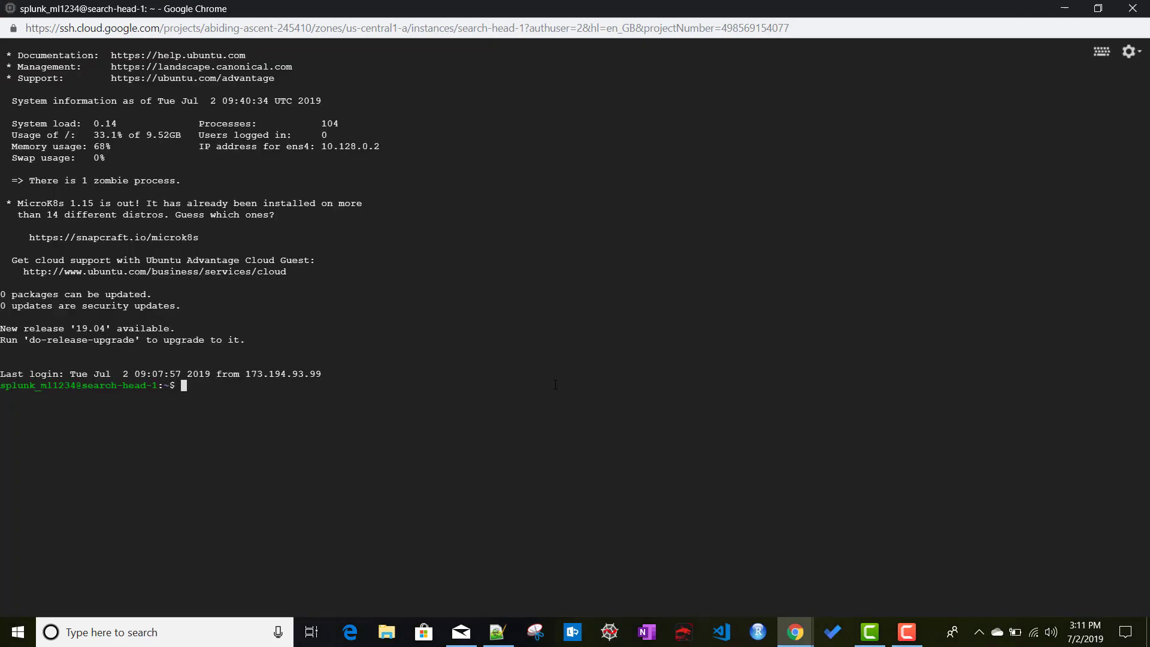
Become root on search-head-1, change to /opt/splunk/bin/ and clear the screen.
{"action": "type", "text": "sudo su"}
{"action": "key", "text": "Return"}
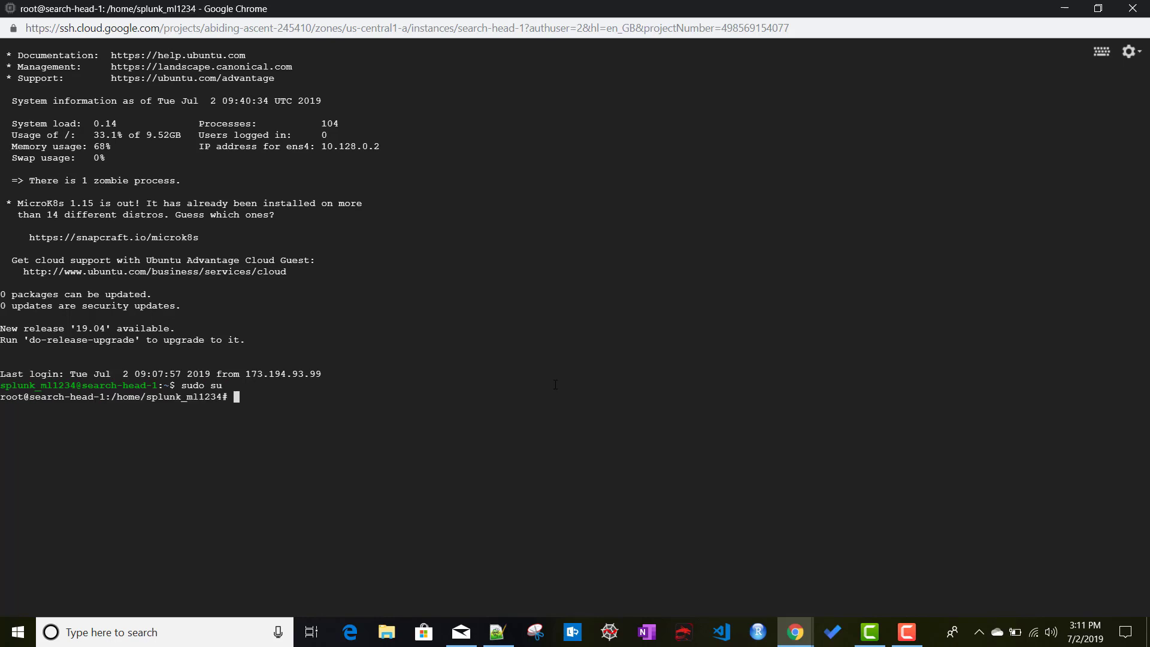
{"action": "type", "text": "cd /opt/splunk/bin/"}
{"action": "key", "text": "Return"}
{"action": "key", "text": "Return"}
{"action": "key", "text": "Return"}
{"action": "key", "text": "Return"}
{"action": "type", "text": "clear"}
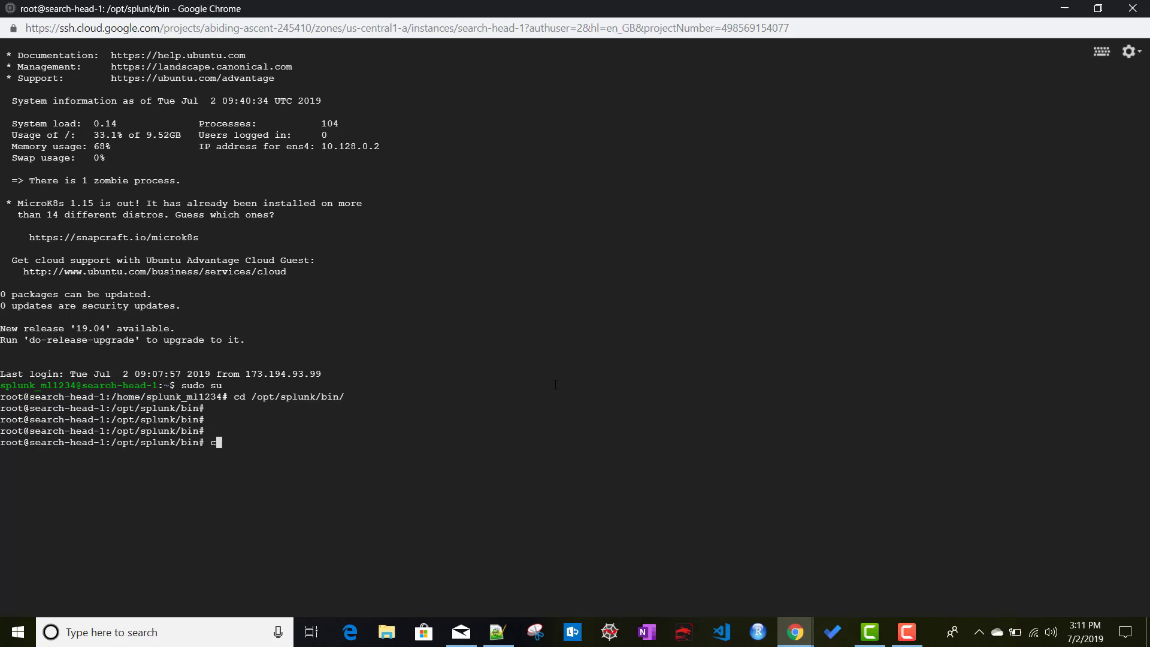
{"action": "key", "text": "Return"}
{"action": "key", "text": "Return"}
{"action": "key", "text": "Return"}
{"action": "key", "text": "Return"}
{"action": "key", "text": "Return"}
{"action": "key", "text": "Return"}
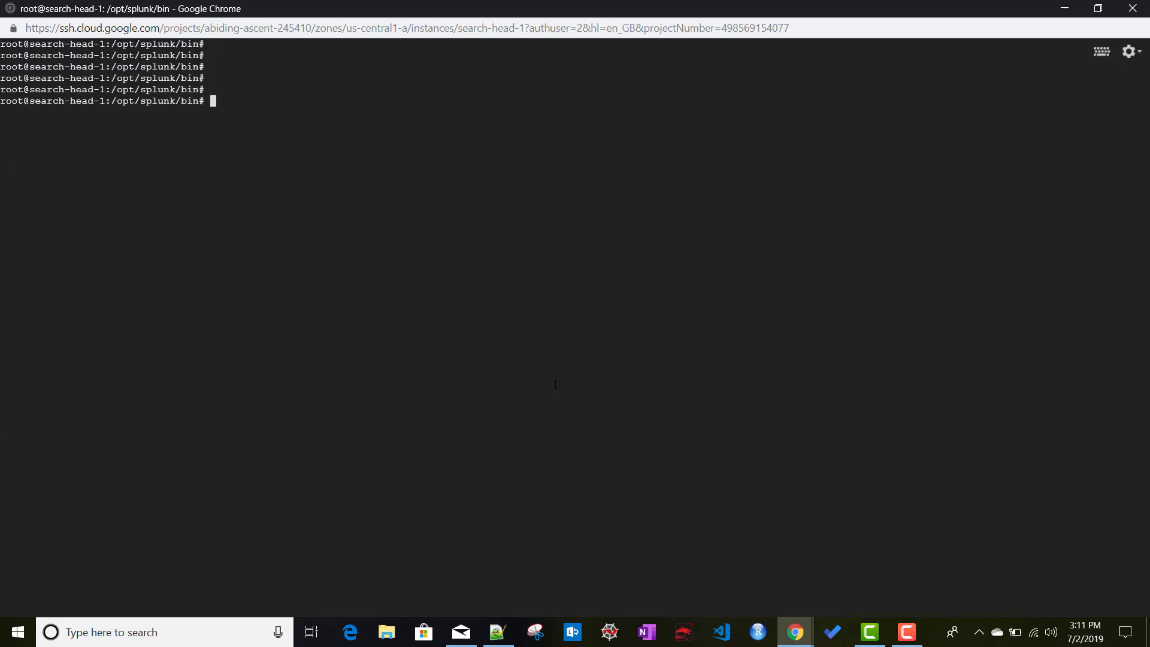
Run ./splunk show shcluster-status with the admin credentials, confirming search-head-1 is captain and all members Up.
{"action": "type", "text": "./splunk show shcluster"}
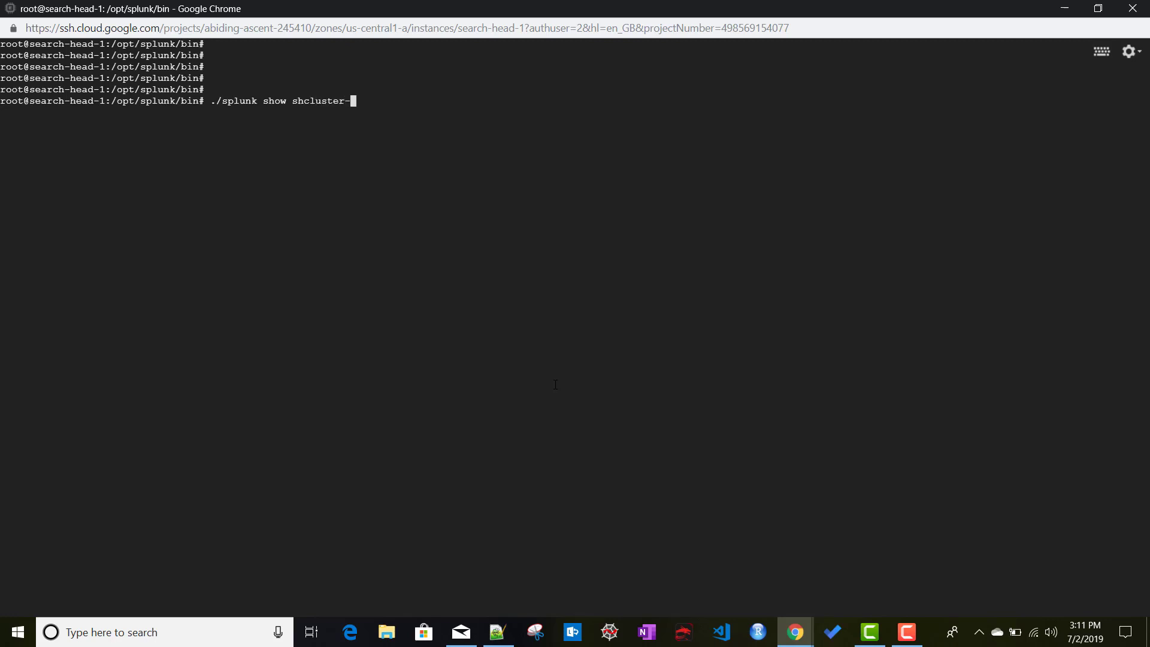
{"action": "type", "text": "-status"}
{"action": "type", "text": "a"}
{"action": "key", "text": "BackSpace"}
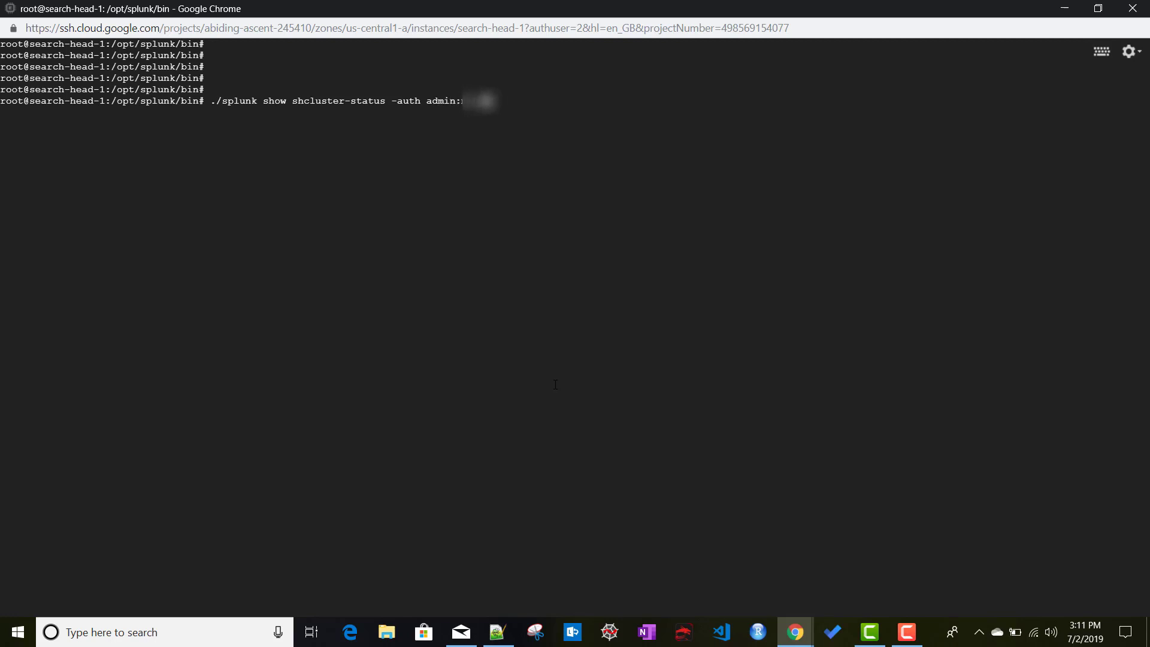
{"action": "key", "text": "Return"}
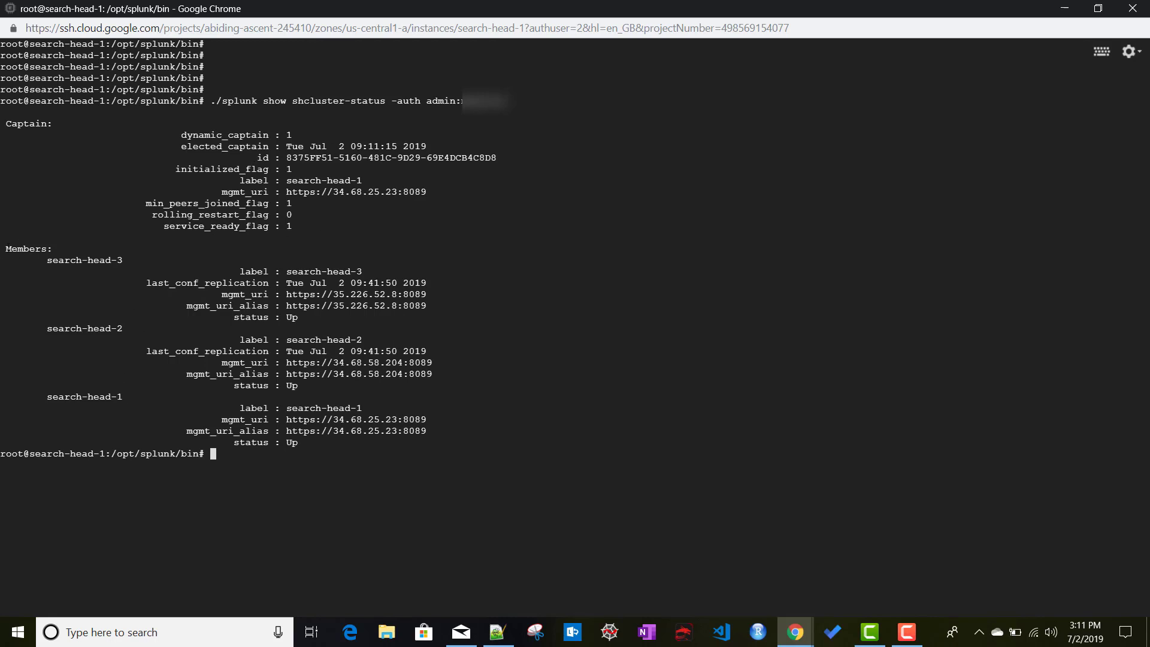
{"action": "left_click_drag", "start_coordinate": [5, 244], "coordinate": [441, 437]}
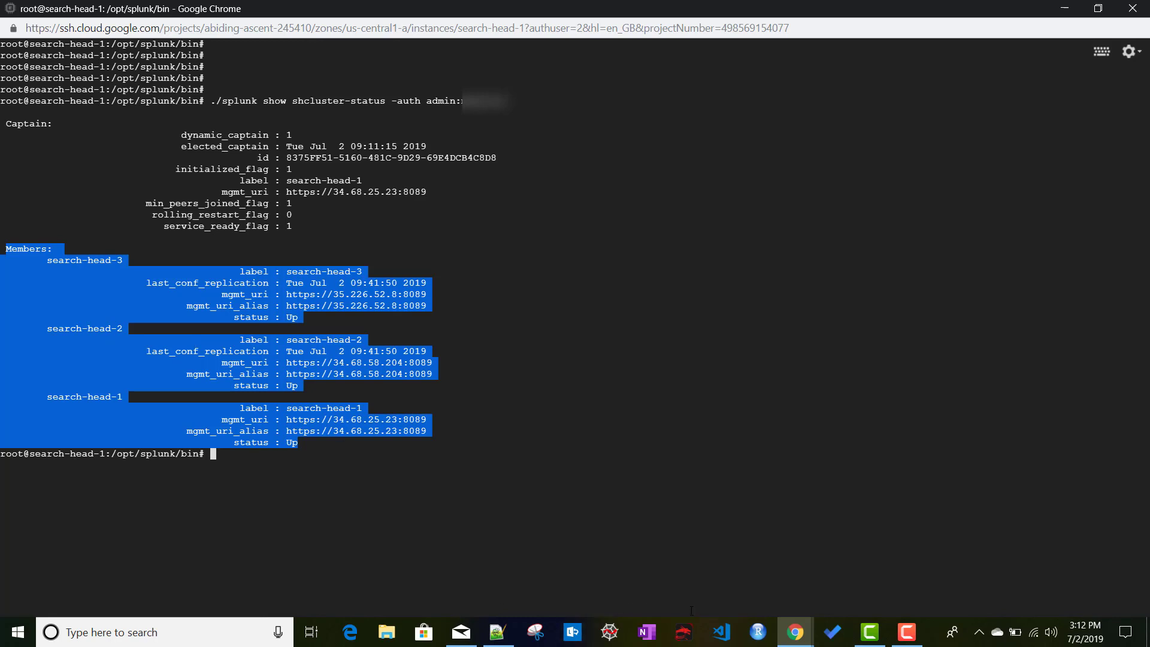
{"action": "left_click", "coordinate": [795, 633]}
{"action": "left_click", "coordinate": [553, 587]}
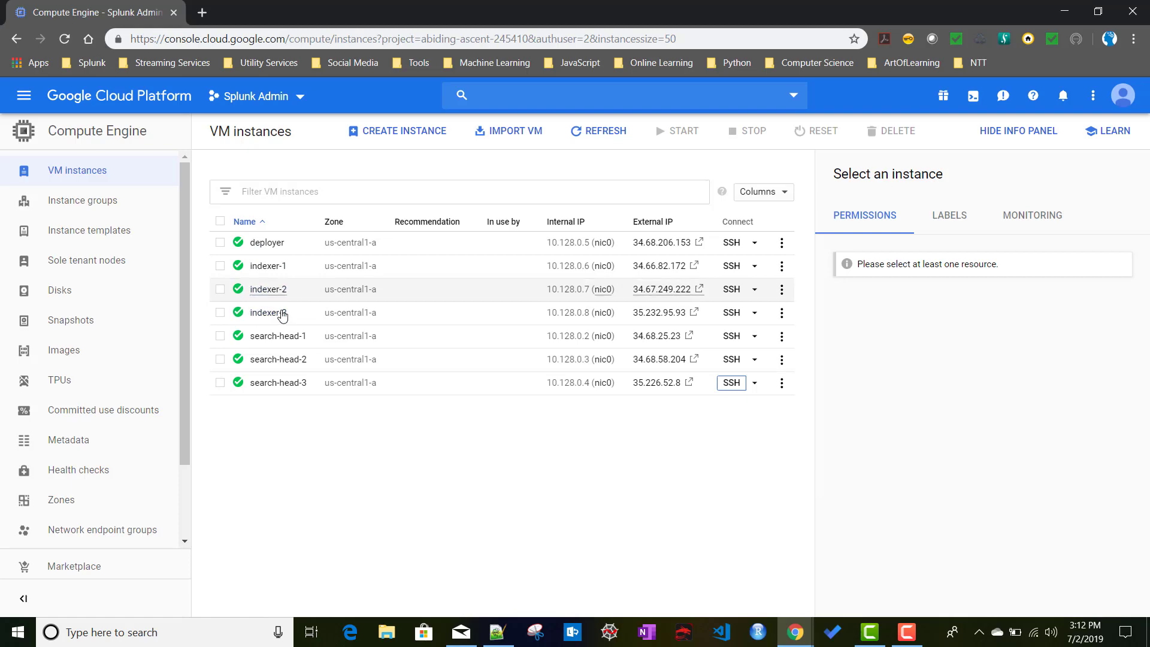
{"action": "left_click", "coordinate": [497, 632]}
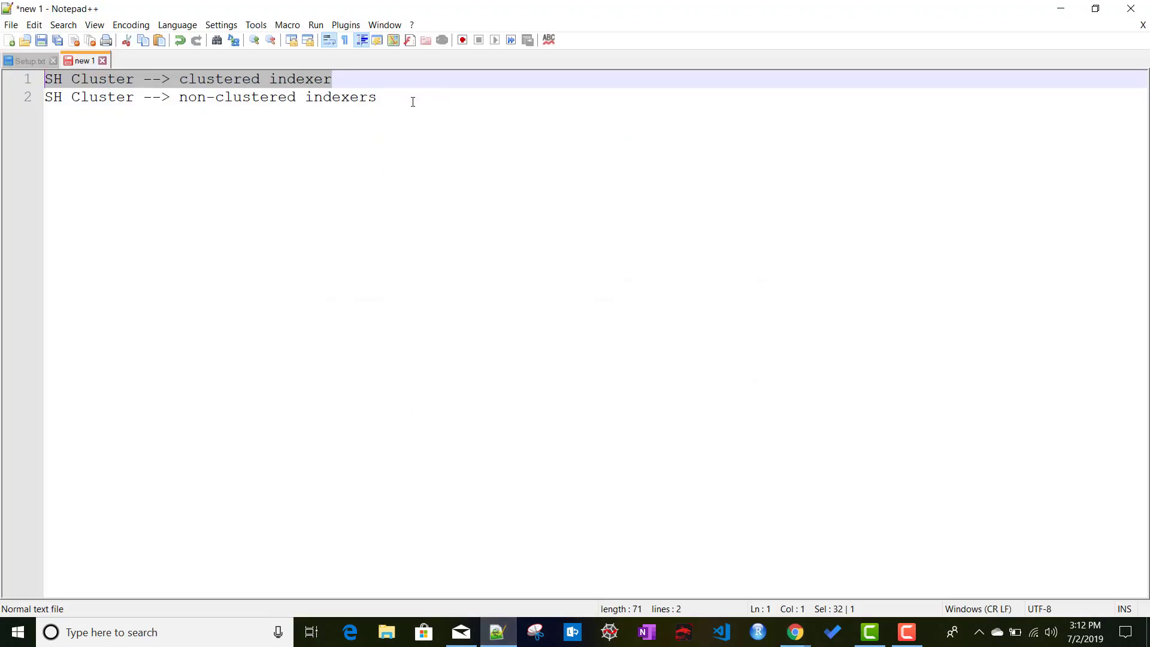
Add blank lines below the SH Cluster notes and type the word 'Configure'.
{"action": "left_click", "coordinate": [413, 102]}
{"action": "key", "text": "Return"}
{"action": "key", "text": "Return"}
{"action": "key", "text": "Return"}
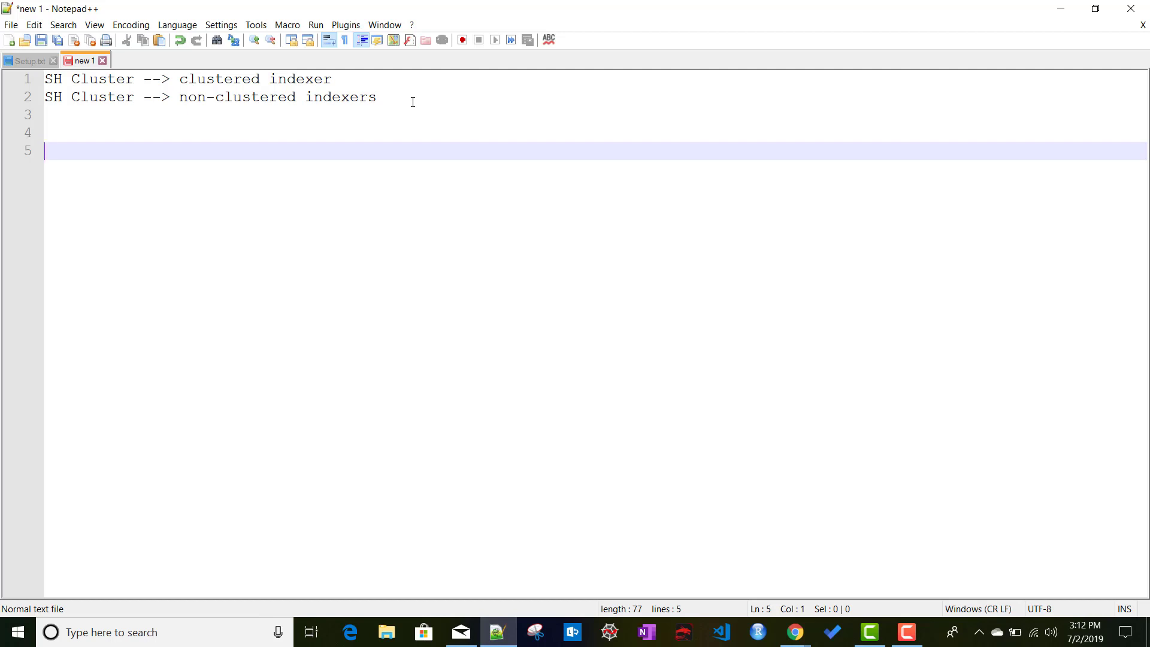
{"action": "type", "text": "M"}
{"action": "key", "text": "BackSpace"}
{"action": "type", "text": "C"}
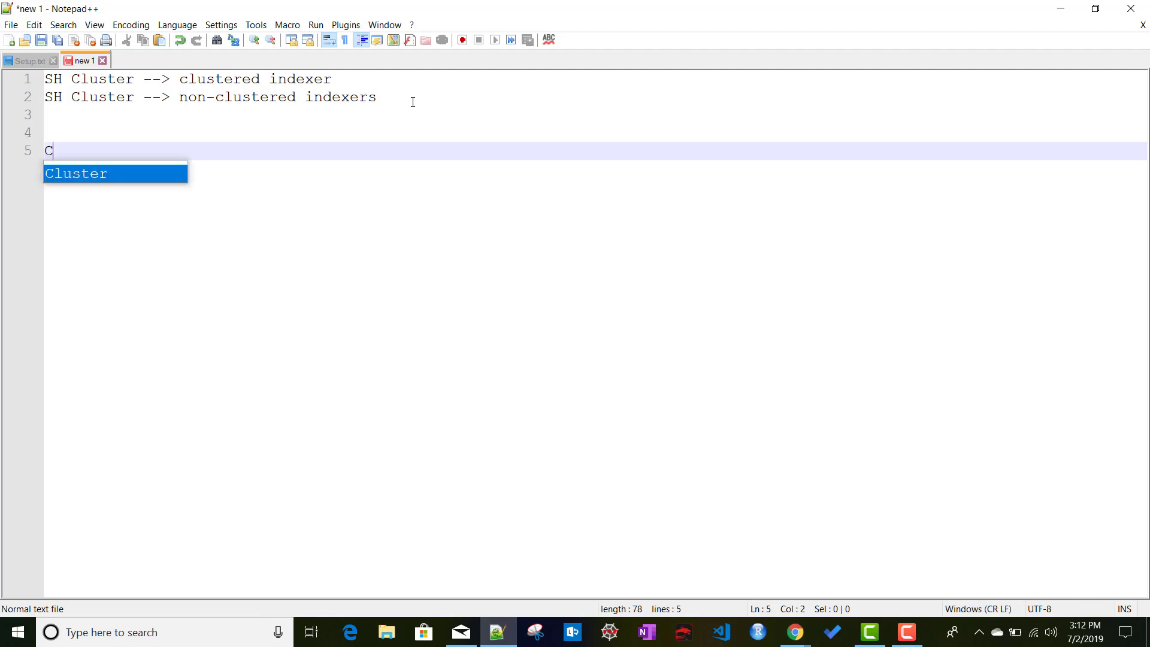
{"action": "key", "text": "BackSpace"}
{"action": "key", "text": "BackSpace"}
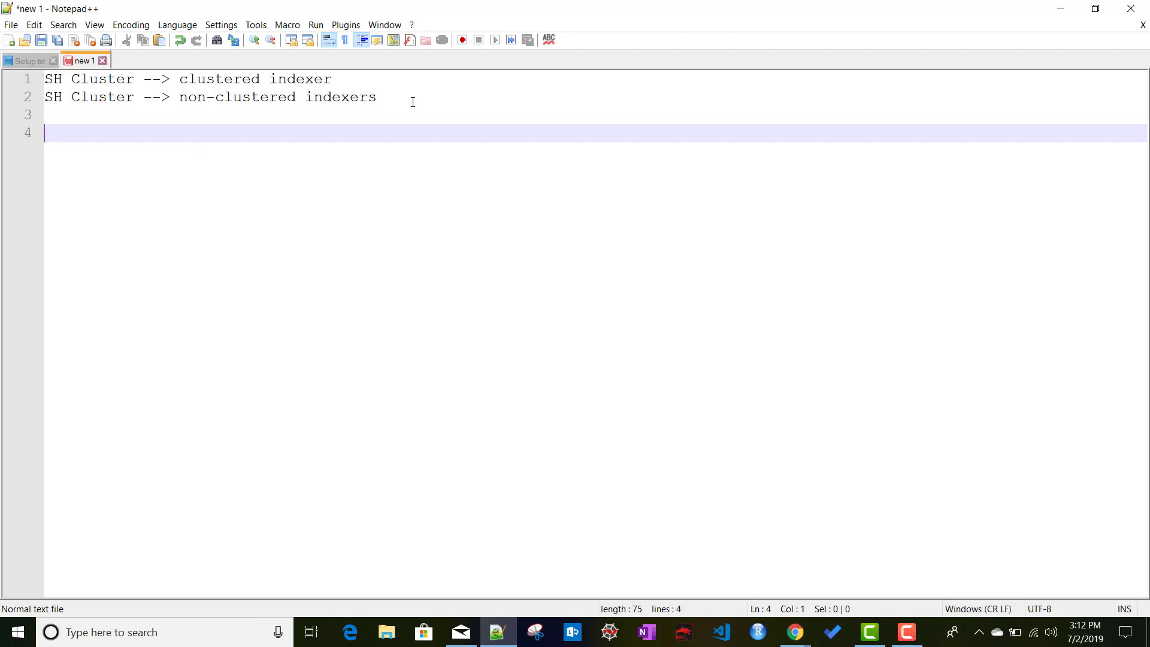
{"action": "type", "text": "Configure ;"}
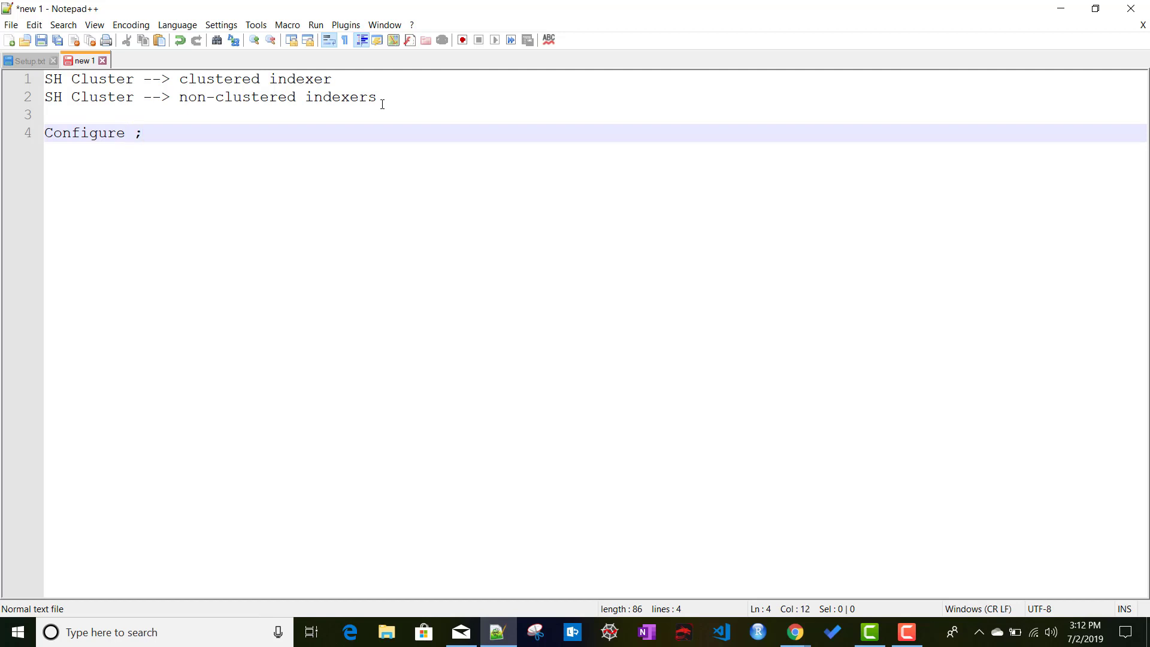
End the heading as 'Configure :' and open an empty line beneath it.
{"action": "left_click_drag", "start_coordinate": [378, 98], "coordinate": [26, 91]}
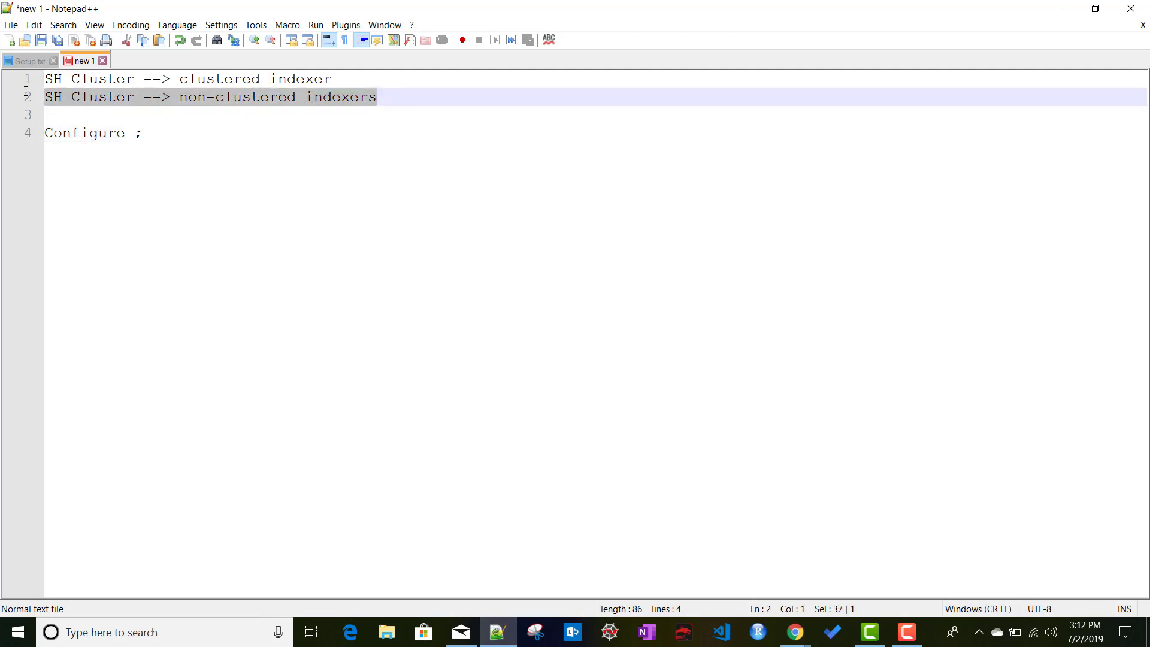
{"action": "left_click", "coordinate": [155, 140]}
{"action": "type", "text": ":"}
{"action": "key", "text": "Return"}
{"action": "key", "text": "Return"}
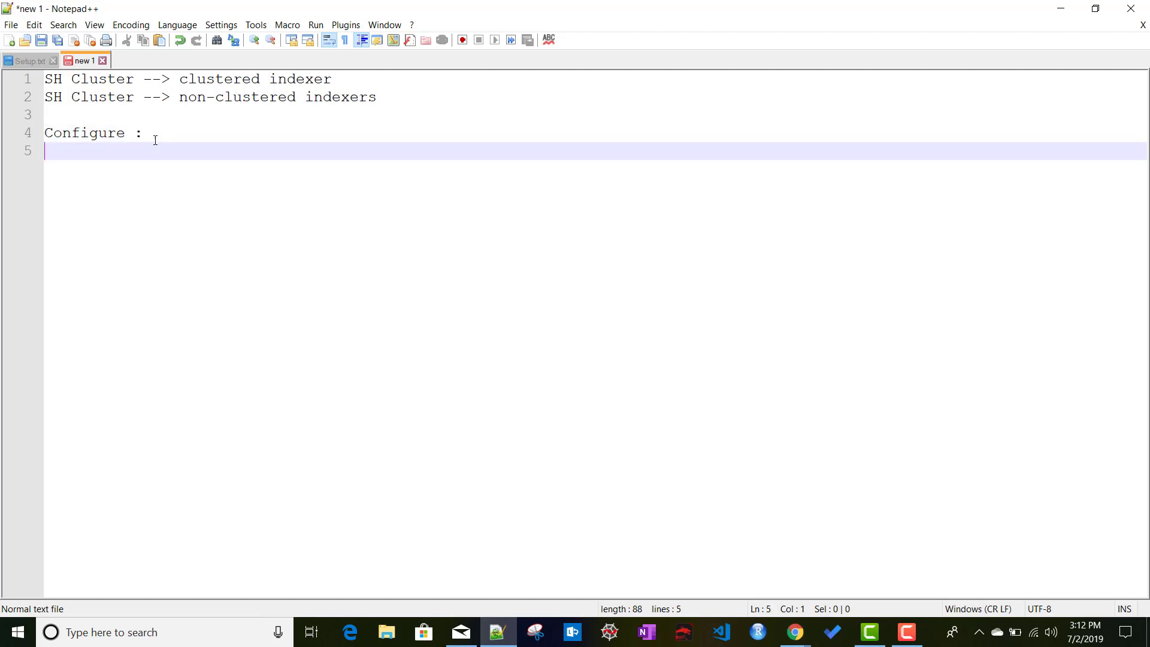
Write '1. Manually : Splunk Web/ Updating the config file from backend / splunk CLI command'.
{"action": "type", "text": "1. "}
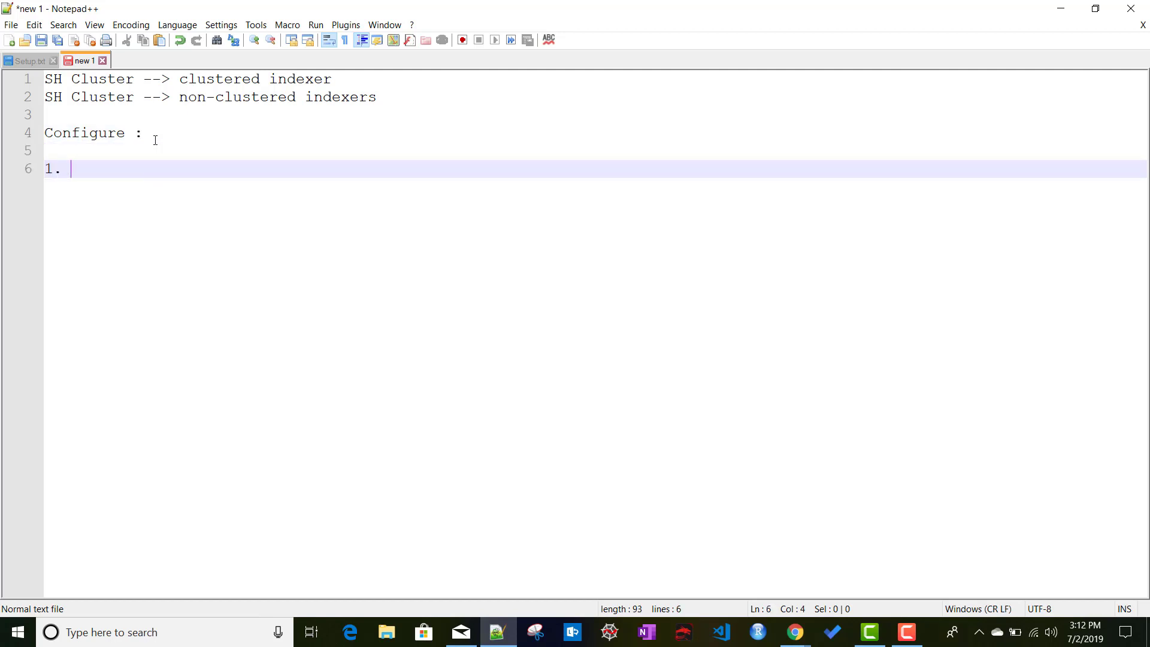
{"action": "type", "text": "Manually"}
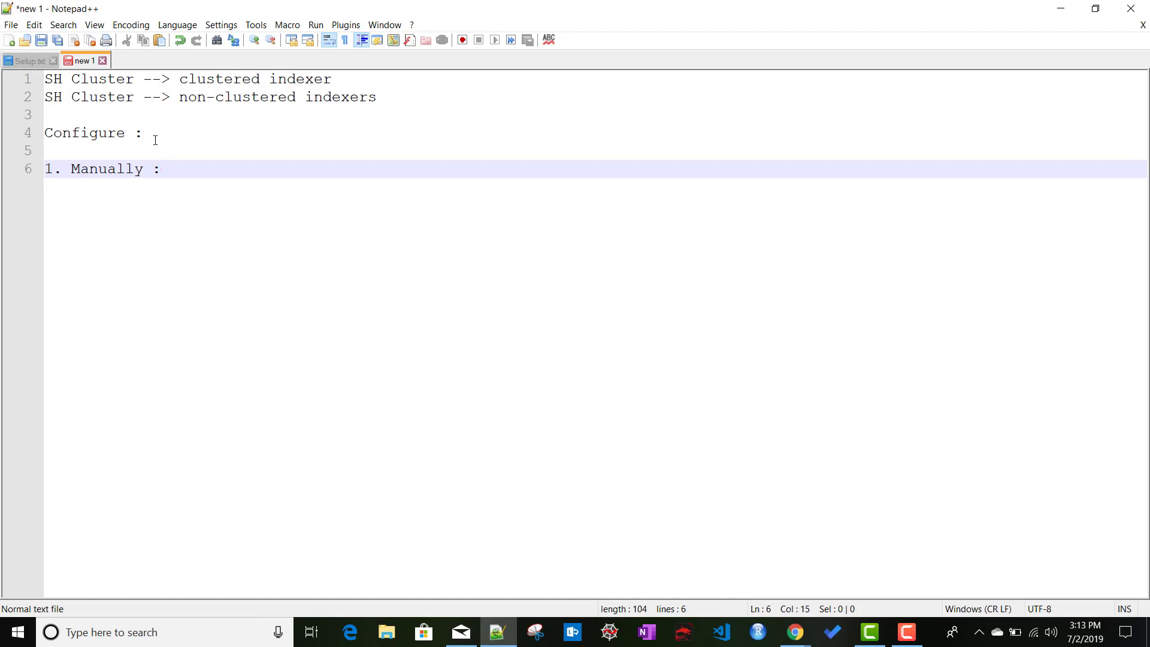
{"action": "type", "text": " : Splunk E"}
{"action": "key", "text": "BackSpace"}
{"action": "type", "text": "Web/ Updat"}
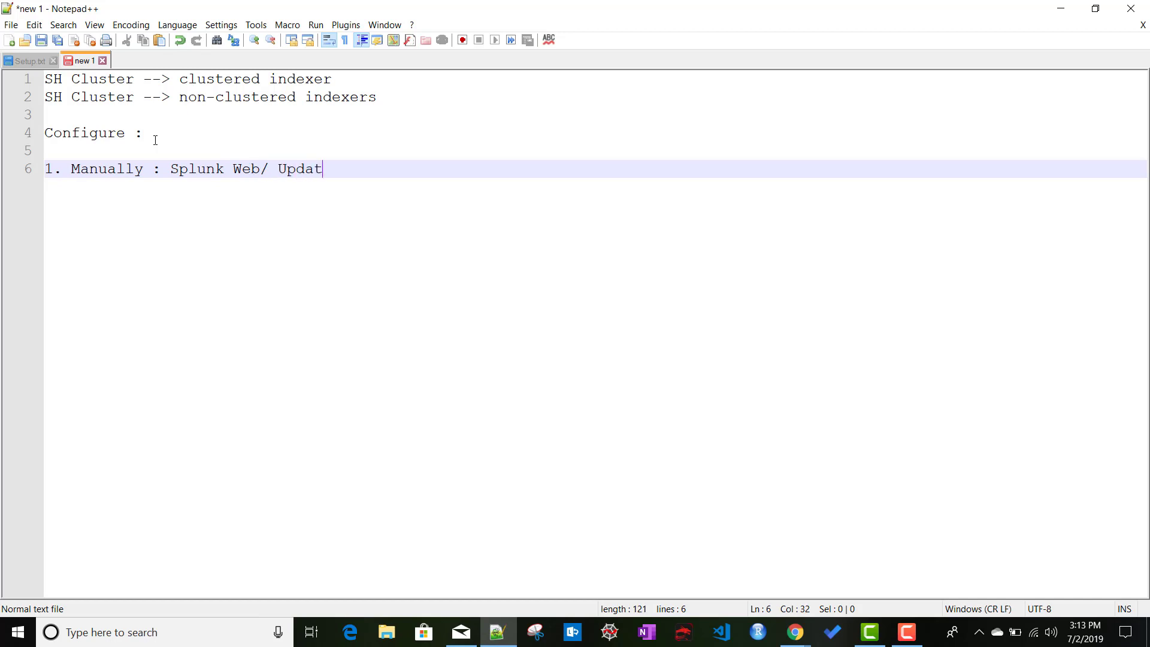
{"action": "type", "text": "eing"}
{"action": "key", "text": "BackSpace"}
{"action": "key", "text": "BackSpace"}
{"action": "key", "text": "BackSpace"}
{"action": "key", "text": "BackSpace"}
{"action": "type", "text": "ing the confi"}
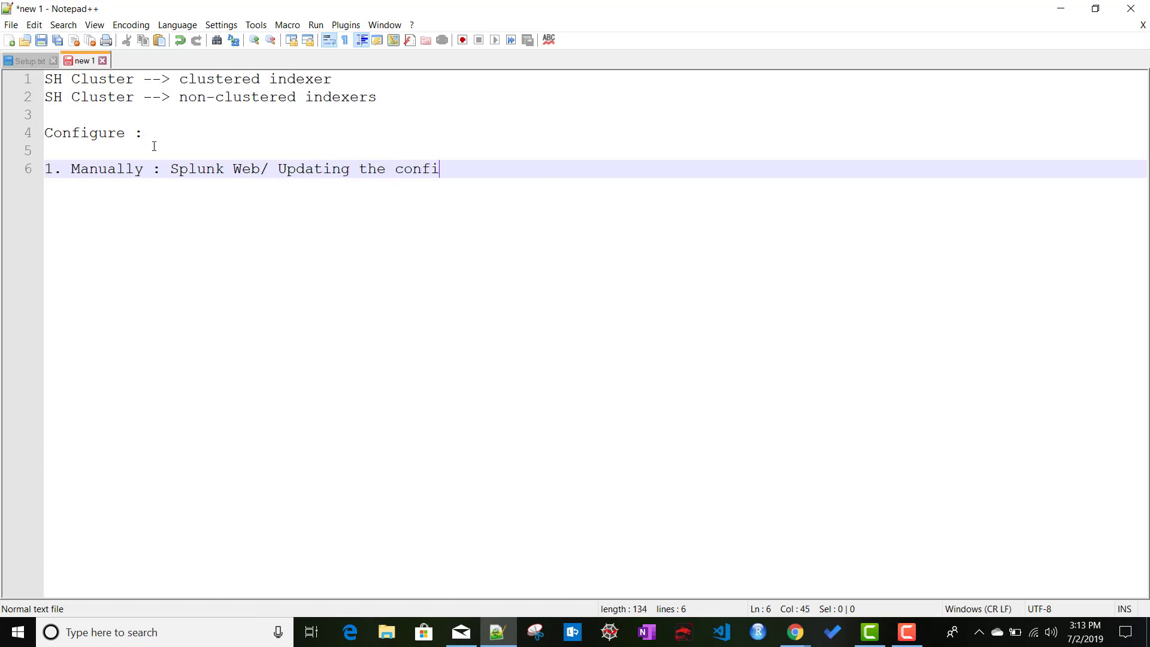
{"action": "type", "text": "g file from bac"}
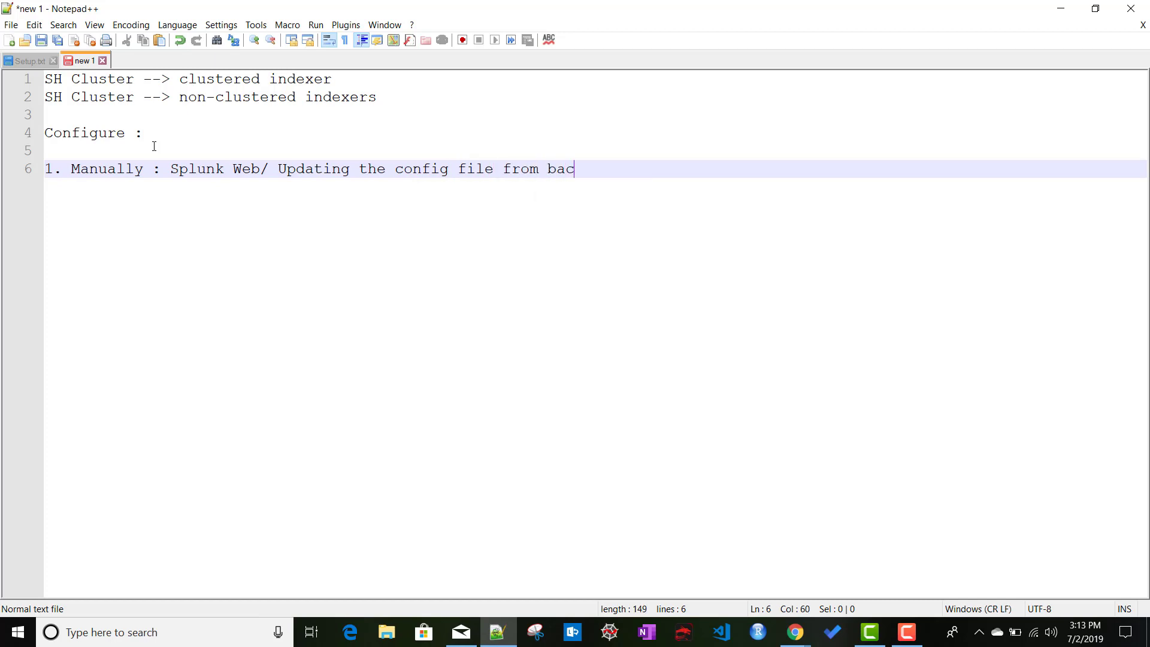
{"action": "type", "text": "kend"}
{"action": "type", "text": "/ C"}
{"action": "key", "text": "BackSpace"}
{"action": "type", "text": "spluink"}
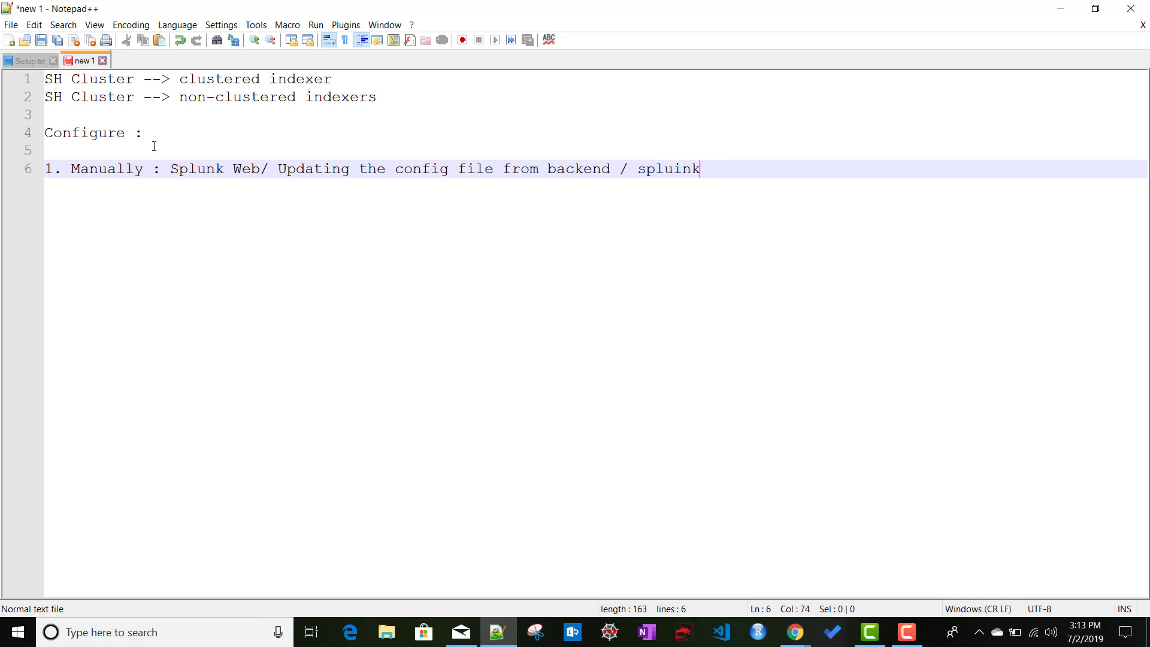
{"action": "key", "text": "BackSpace"}
{"action": "key", "text": "BackSpace"}
{"action": "key", "text": "BackSpace"}
{"action": "type", "text": "nk C"}
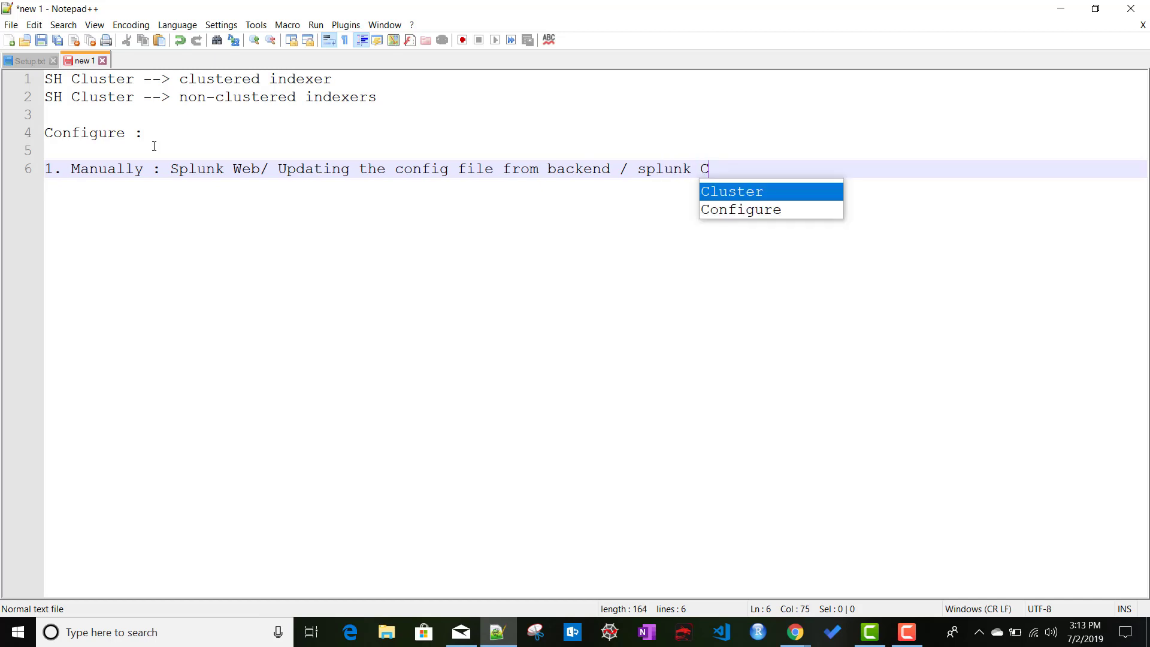
{"action": "type", "text": "I"}
{"action": "key", "text": "BackSpace"}
{"action": "type", "text": "LI co"}
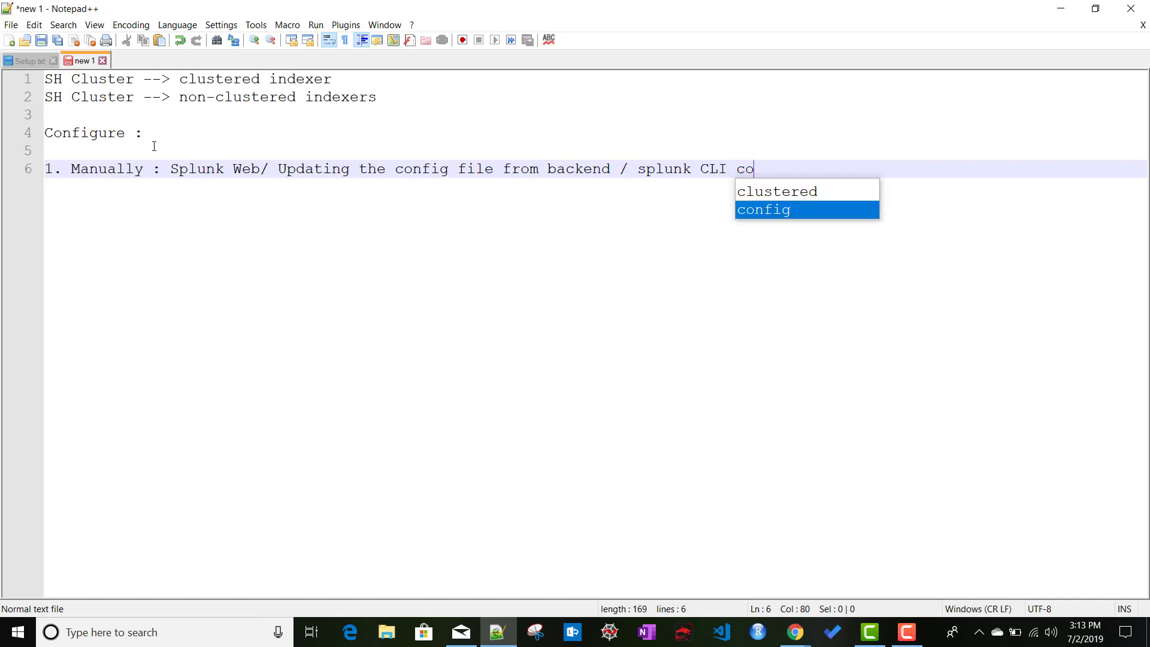
{"action": "type", "text": "mmand"}
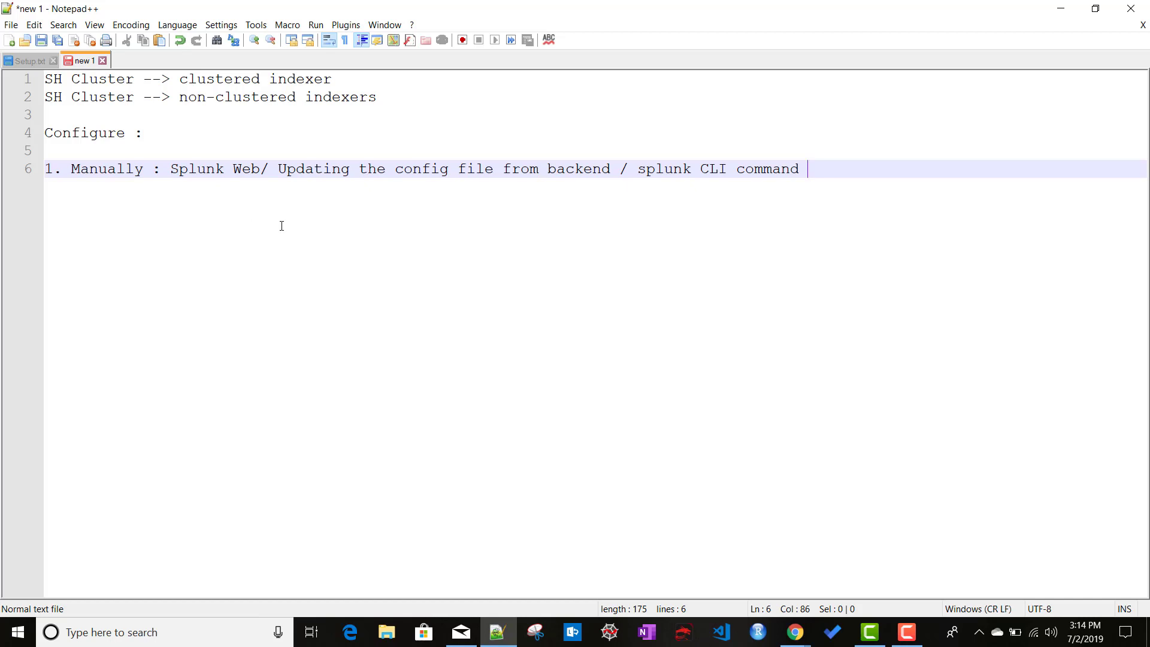
Add '2. Automatically' as the second configure method on the next line.
{"action": "left_click_drag", "start_coordinate": [830, 168], "coordinate": [137, 170]}
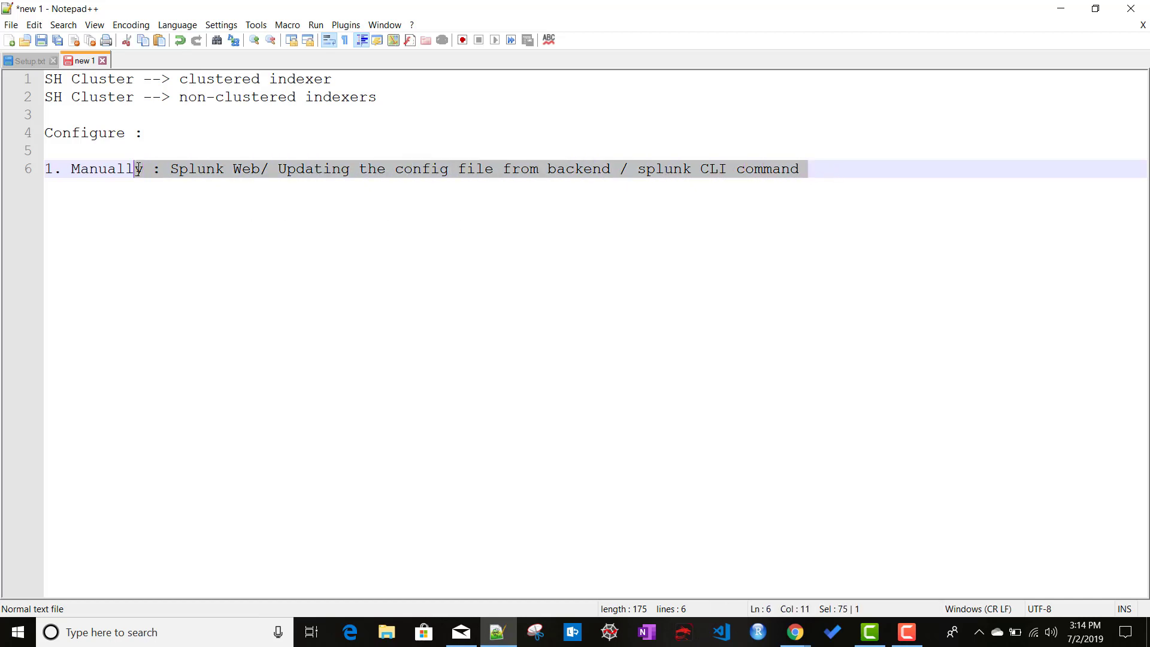
{"action": "left_click", "coordinate": [825, 170]}
{"action": "key", "text": "Return"}
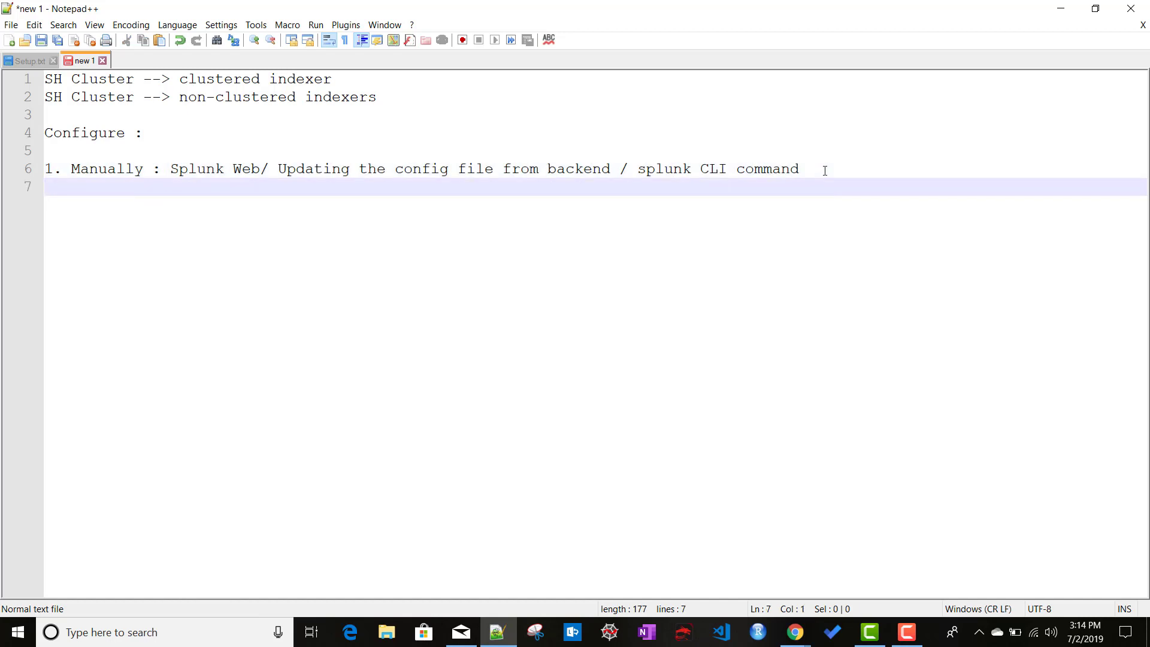
{"action": "type", "text": "2. Automatically"}
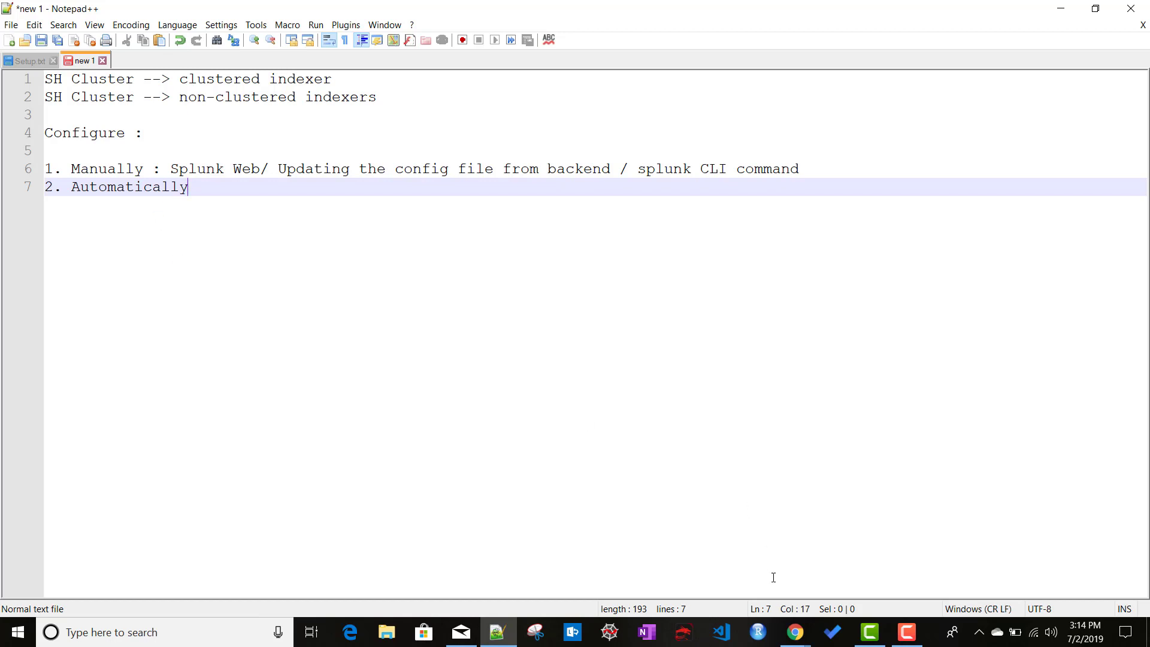
{"action": "left_click", "coordinate": [795, 632]}
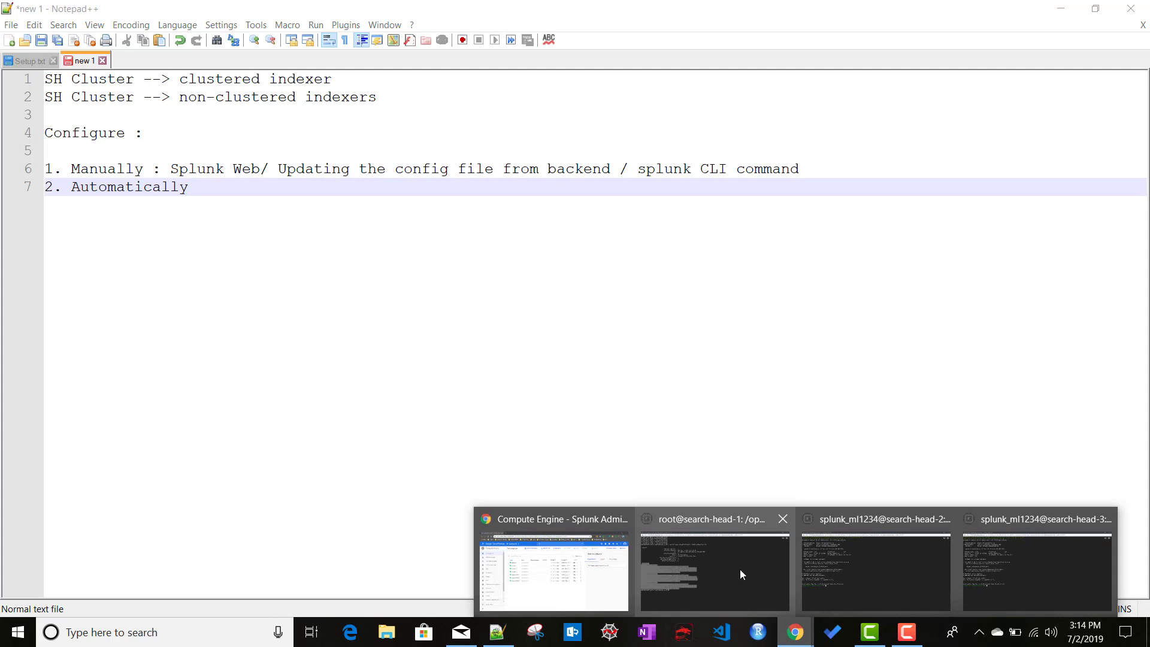
On search-head-1, open /opt/splunk/etc/system/local/server.conf in vi.
{"action": "left_click", "coordinate": [741, 574]}
{"action": "left_click", "coordinate": [255, 453]}
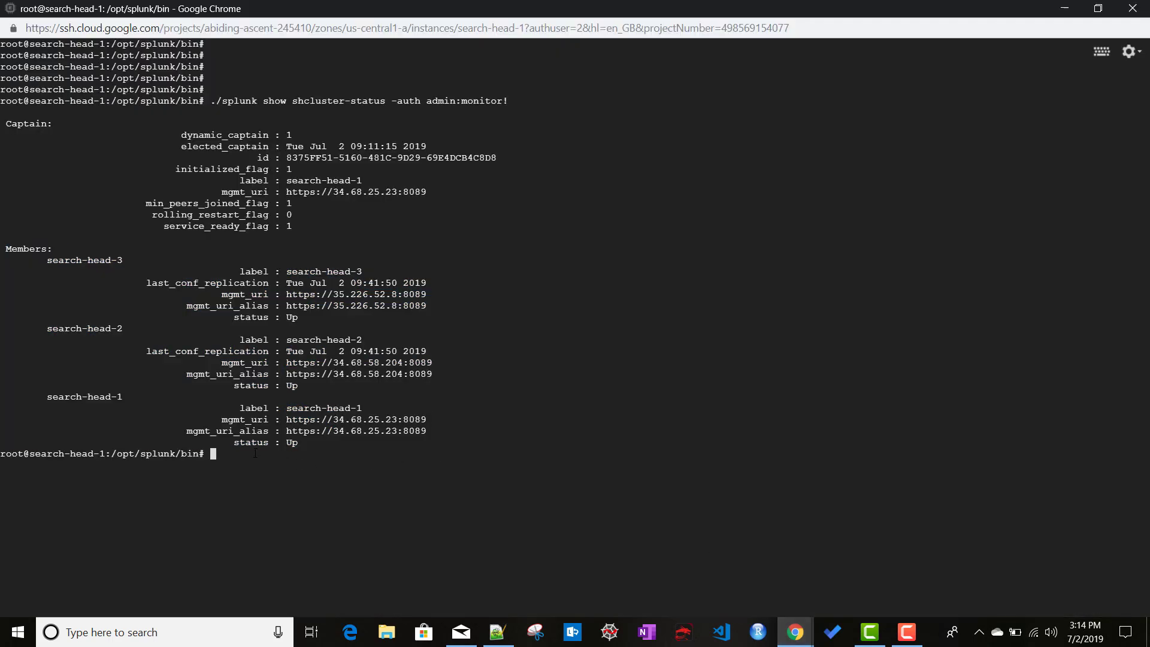
{"action": "type", "text": "cd /opt/"}
{"action": "key", "text": "BackSpace"}
{"action": "key", "text": "BackSpace"}
{"action": "key", "text": "BackSpace"}
{"action": "key", "text": "BackSpace"}
{"action": "key", "text": "BackSpace"}
{"action": "key", "text": "BackSpace"}
{"action": "key", "text": "BackSpace"}
{"action": "key", "text": "BackSpace"}
{"action": "type", "text": "vi "}
{"action": "type", "text": "/opt/sp"}
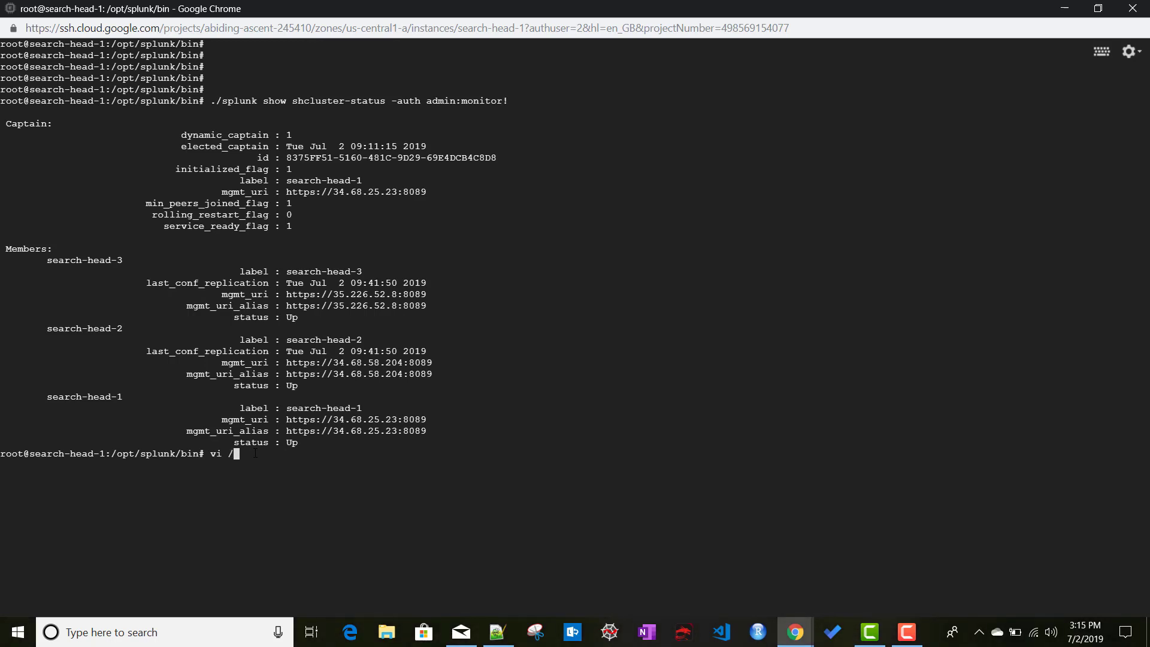
{"action": "key", "text": "Tab"}
{"action": "type", "text": "e"}
{"action": "key", "text": "Tab"}
{"action": "type", "text": "sy"}
{"action": "key", "text": "Tab"}
{"action": "type", "text": "loc"}
{"action": "key", "text": "Tab"}
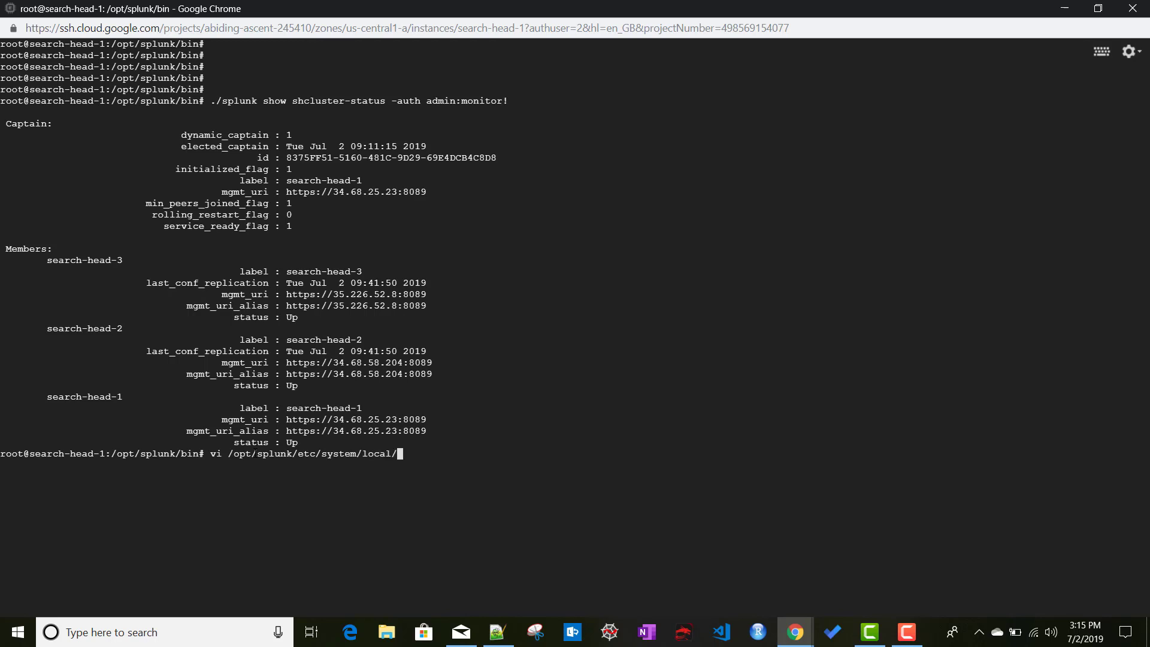
{"action": "type", "text": "serv"}
{"action": "key", "text": "Tab"}
{"action": "key", "text": "Return"}
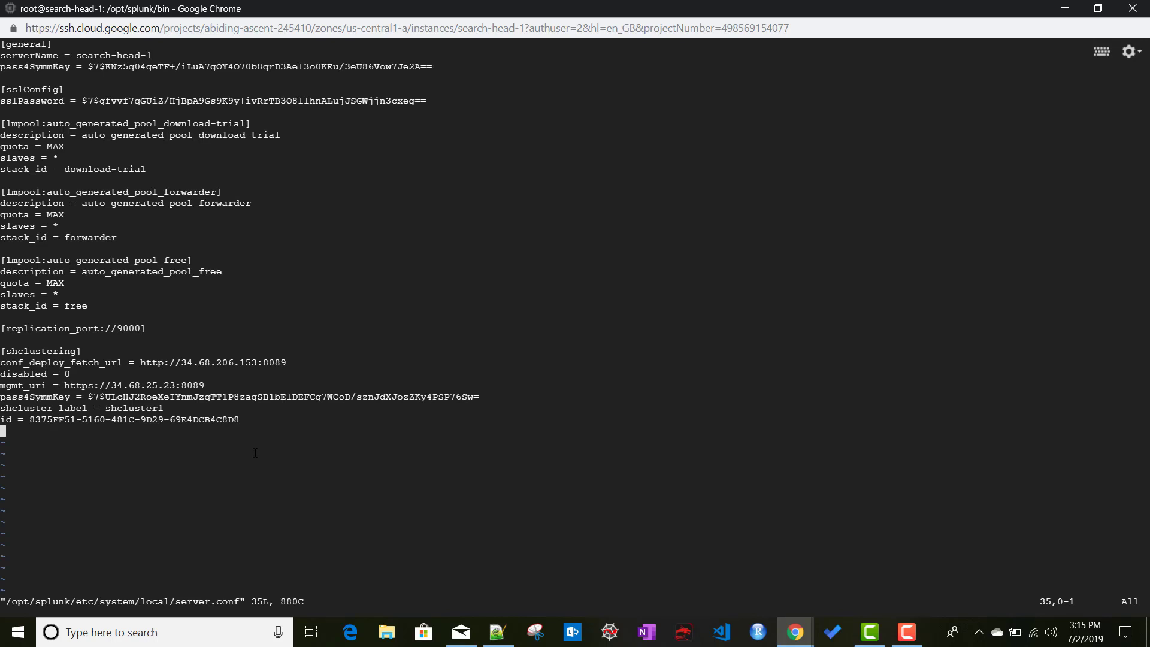
Enter vi insert mode and add a blank line at the end of server.conf.
{"action": "key", "text": "i"}
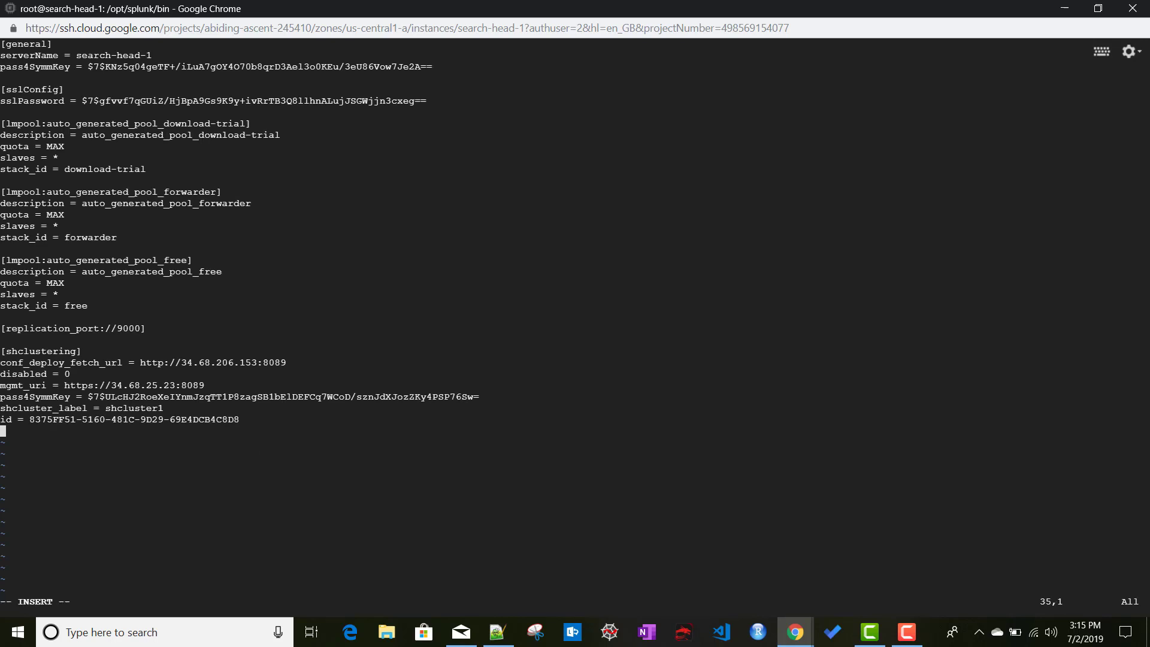
{"action": "key", "text": "Return"}
{"action": "left_click", "coordinate": [497, 632]}
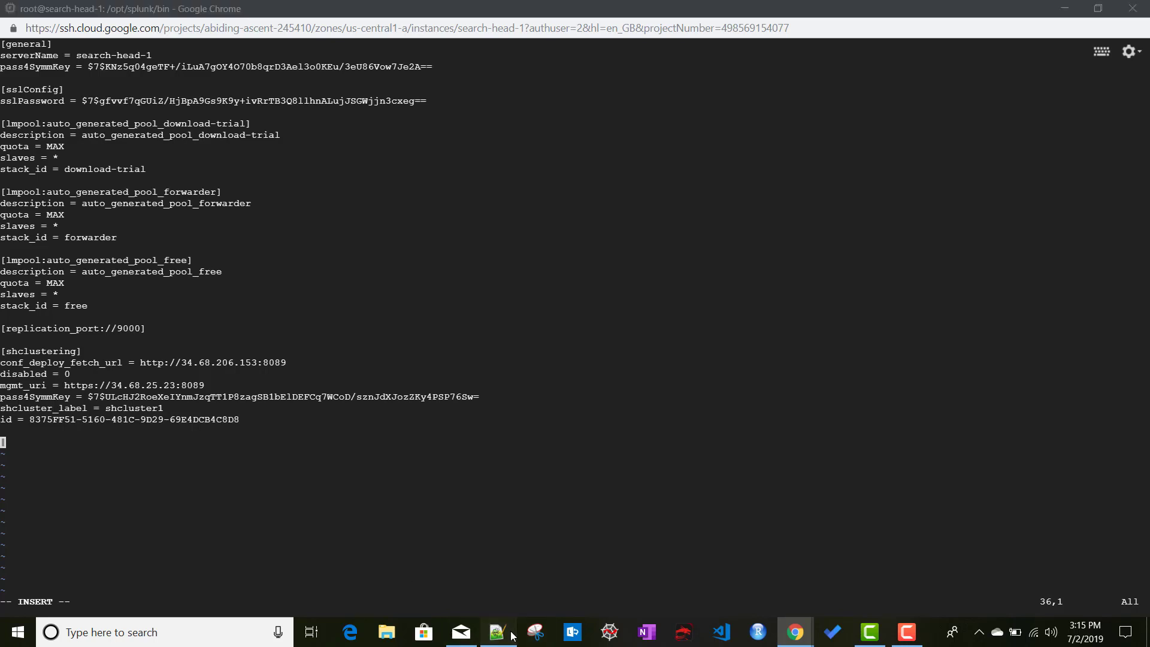
Copy the [raft_statemachine] stanza header from Setup.txt into search-head-1's server.conf.
{"action": "left_click", "coordinate": [44, 58]}
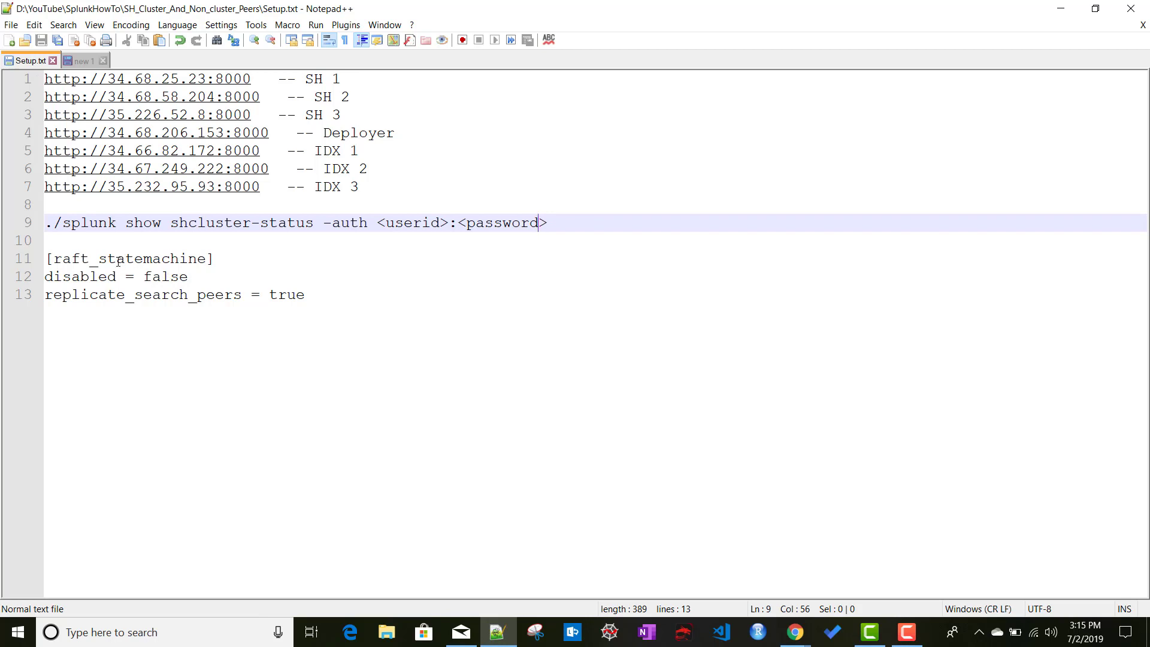
{"action": "double_click", "coordinate": [126, 259]}
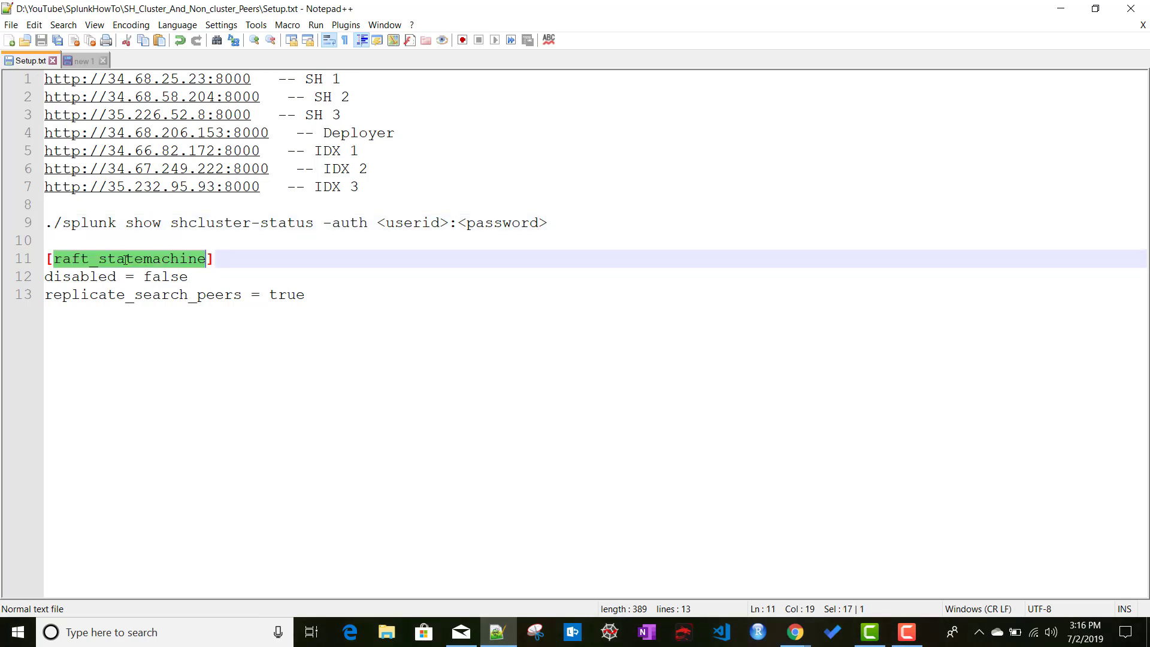
{"action": "left_click_drag", "start_coordinate": [230, 258], "coordinate": [38, 258]}
{"action": "key", "text": "ctrl+c"}
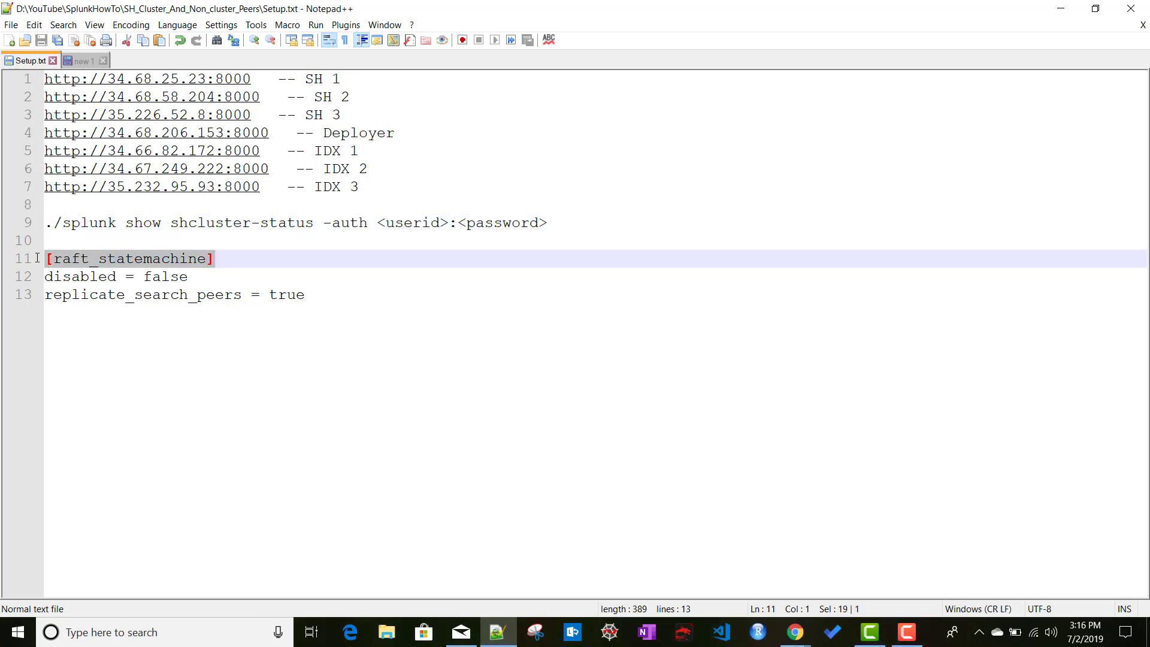
{"action": "key", "text": "alt+Tab"}
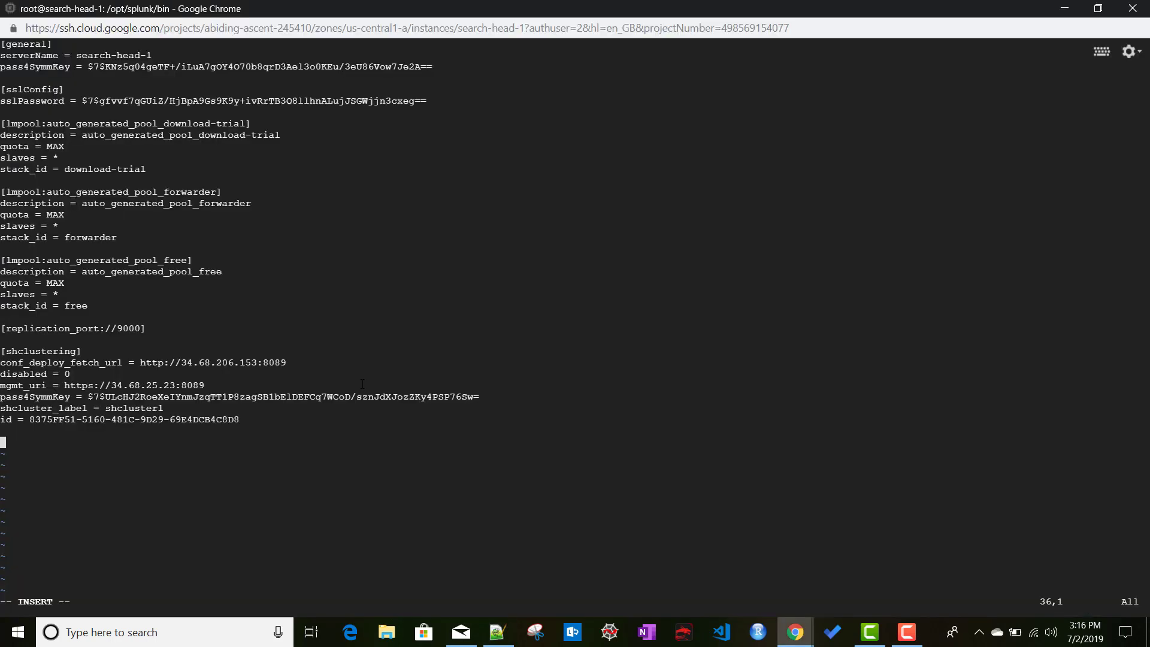
{"action": "type", "text": "i"}
{"action": "key", "text": "BackSpace"}
{"action": "key", "text": "ctrl+v"}
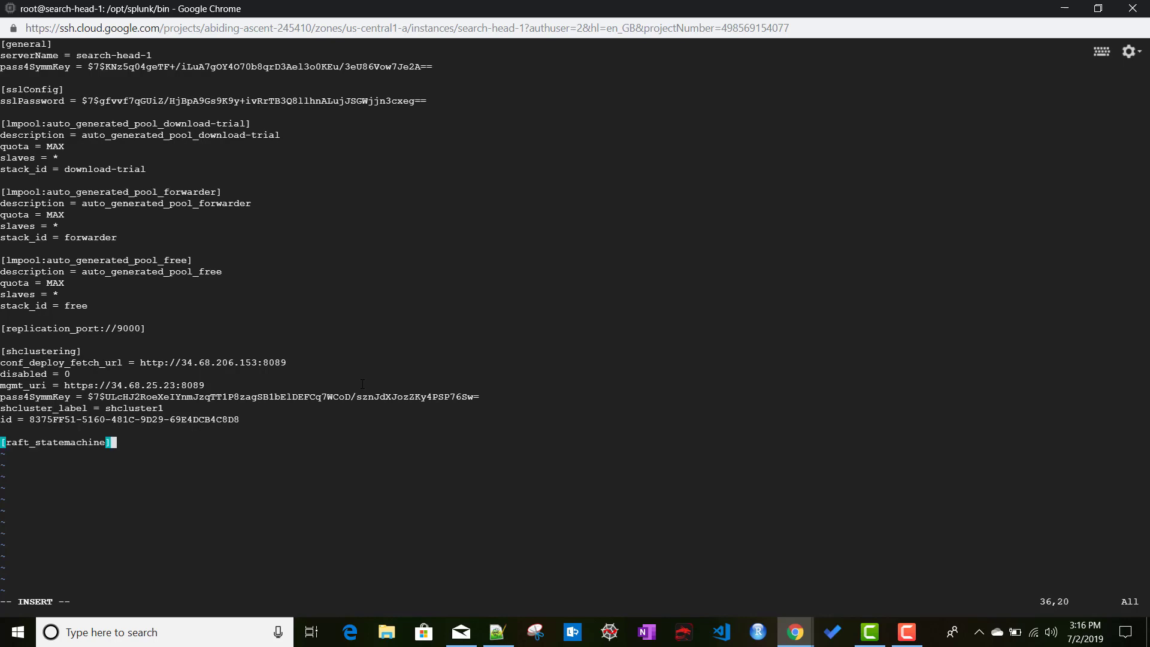
{"action": "key", "text": "Return"}
Paste 'disabled = false' and 'replicate_search_peers = true' beneath the header, then leave insert mode.
{"action": "key", "text": "alt+Tab"}
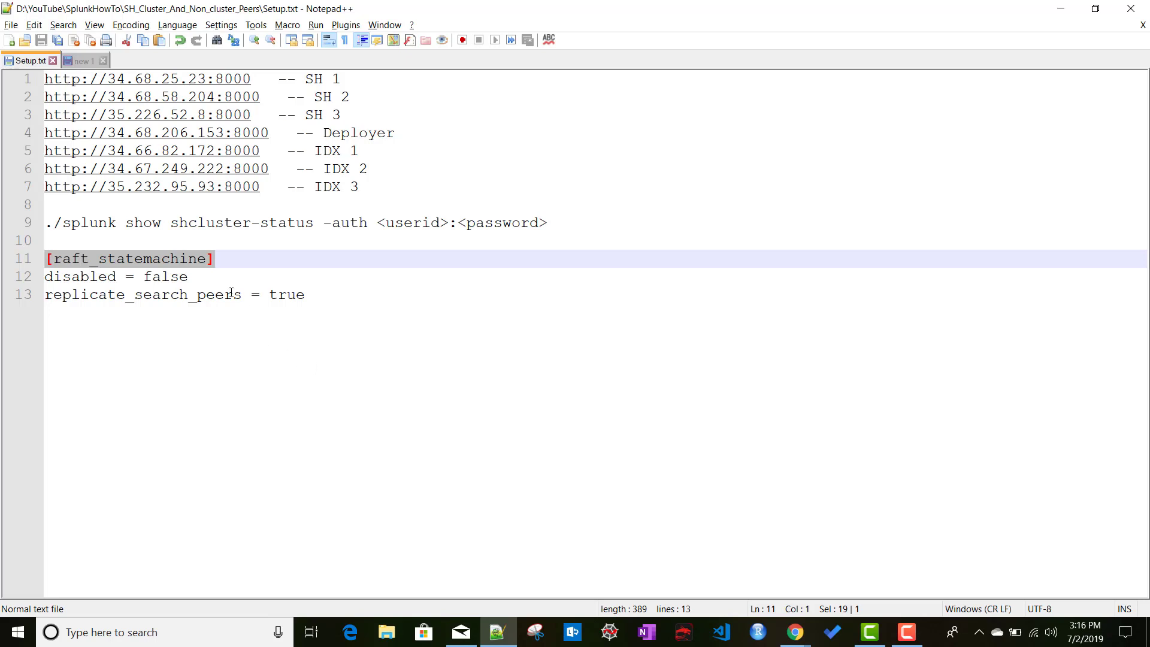
{"action": "left_click_drag", "start_coordinate": [188, 277], "coordinate": [44, 275]}
{"action": "key", "text": "ctrl+c"}
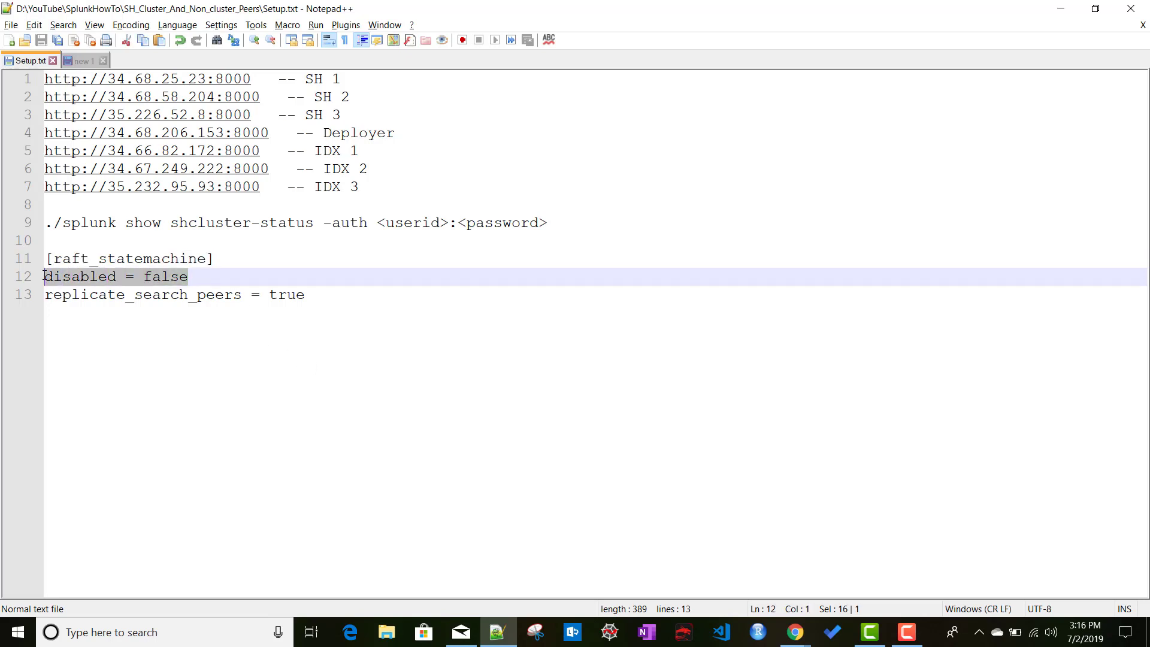
{"action": "key", "text": "alt+Tab"}
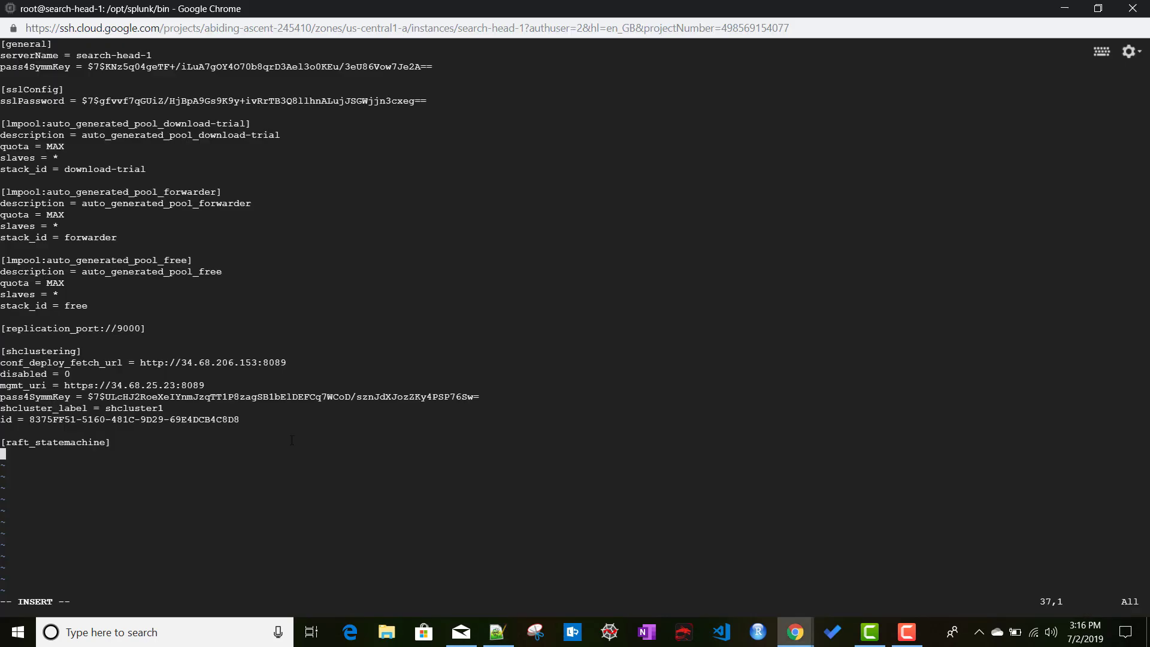
{"action": "key", "text": "ctrl+v"}
{"action": "key", "text": "Return"}
{"action": "key", "text": "alt+Tab"}
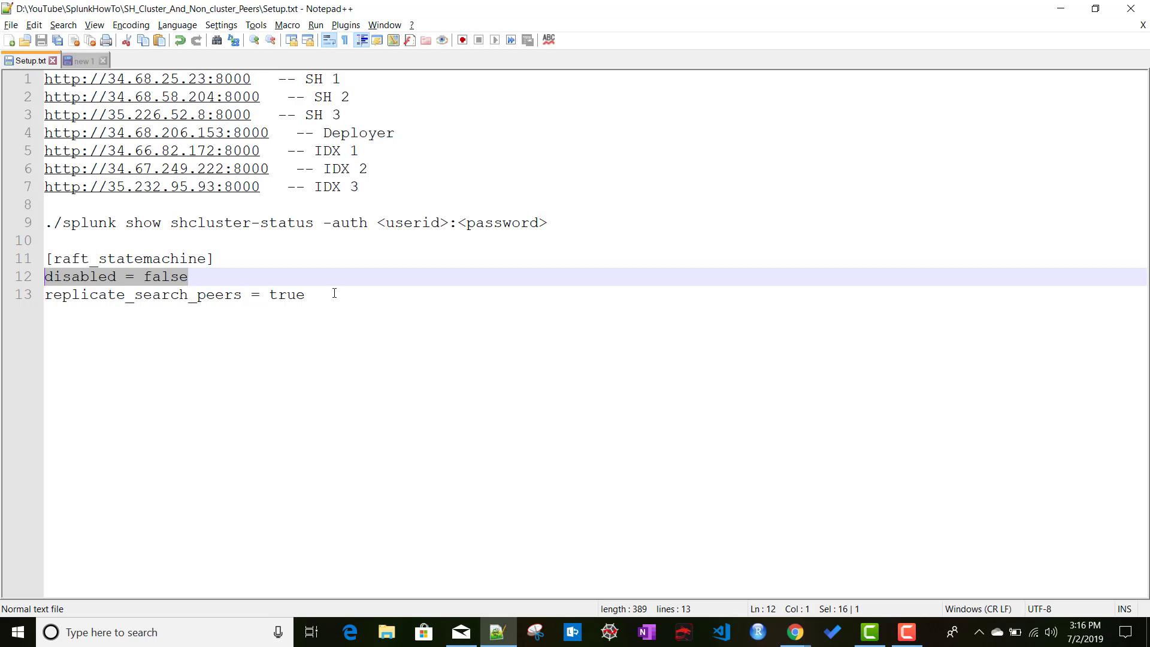
{"action": "left_click_drag", "start_coordinate": [333, 293], "coordinate": [41, 298]}
{"action": "key", "text": "ctrl+c"}
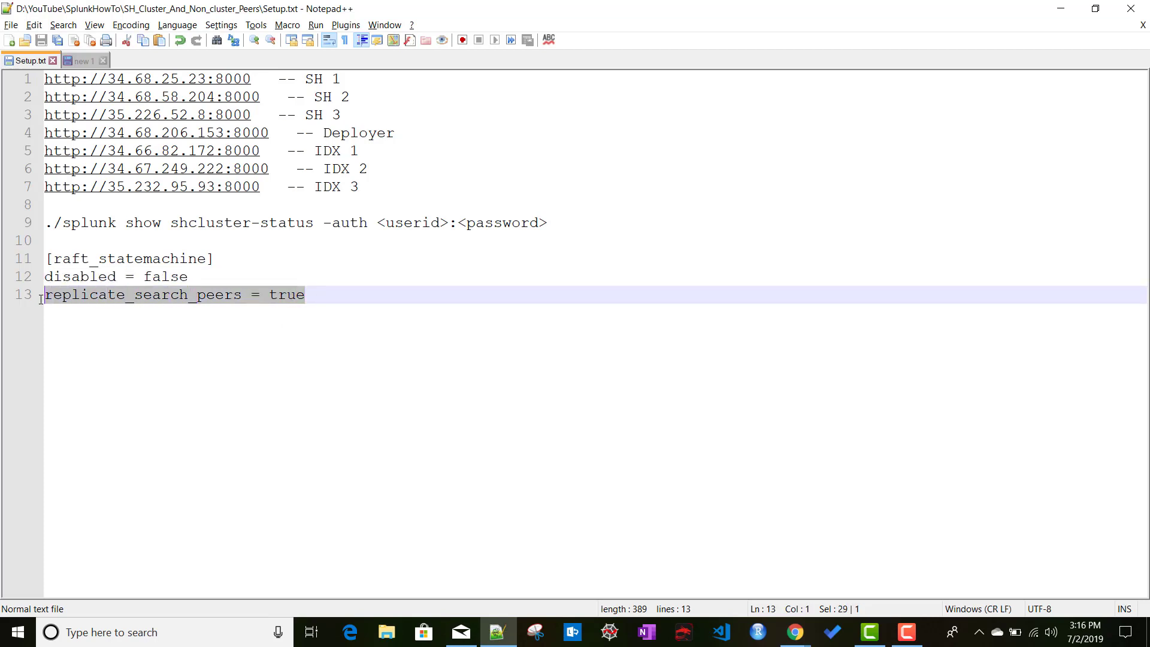
{"action": "key", "text": "alt+Tab"}
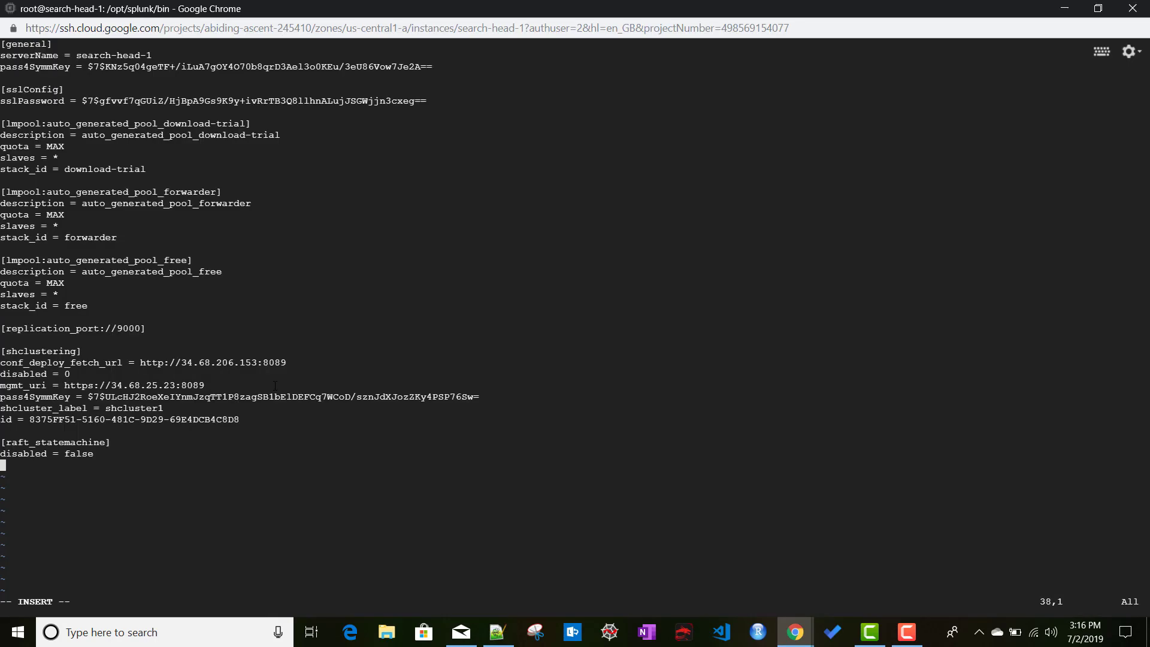
{"action": "key", "text": "ctrl+v"}
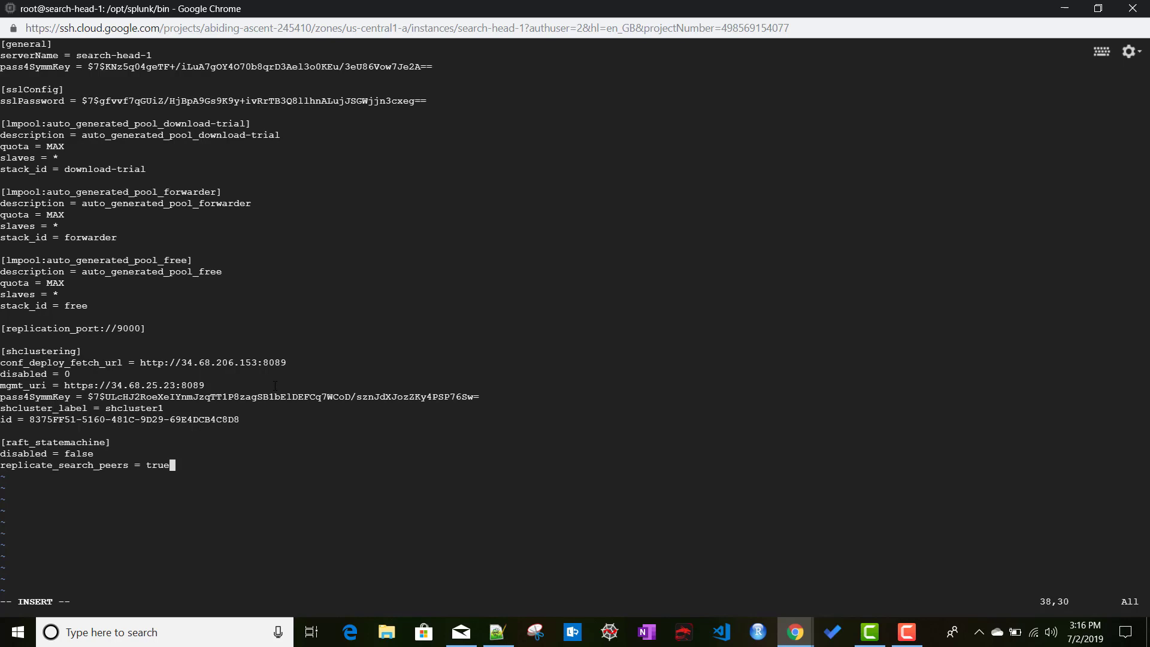
{"action": "key", "text": "Escape"}
Save and quit server.conf, run ./splunk restart on search-head-1, and copy the vi server.conf command.
{"action": "key", "text": "shift+z"}
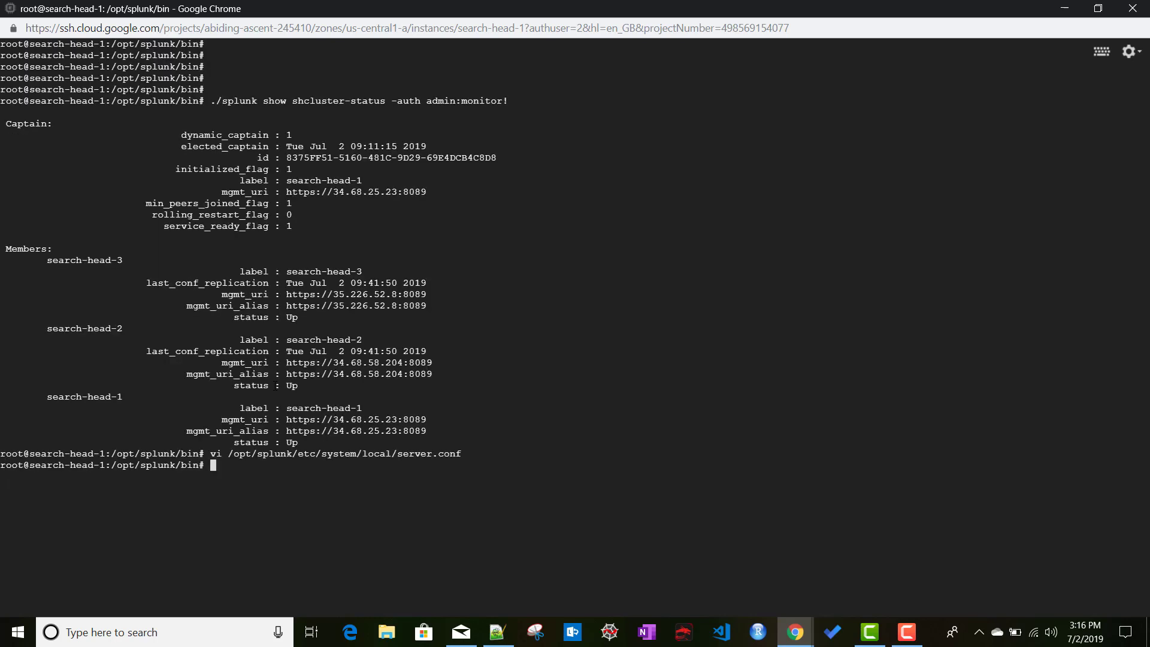
{"action": "type", "text": "./splunk restart"}
{"action": "key", "text": "Return"}
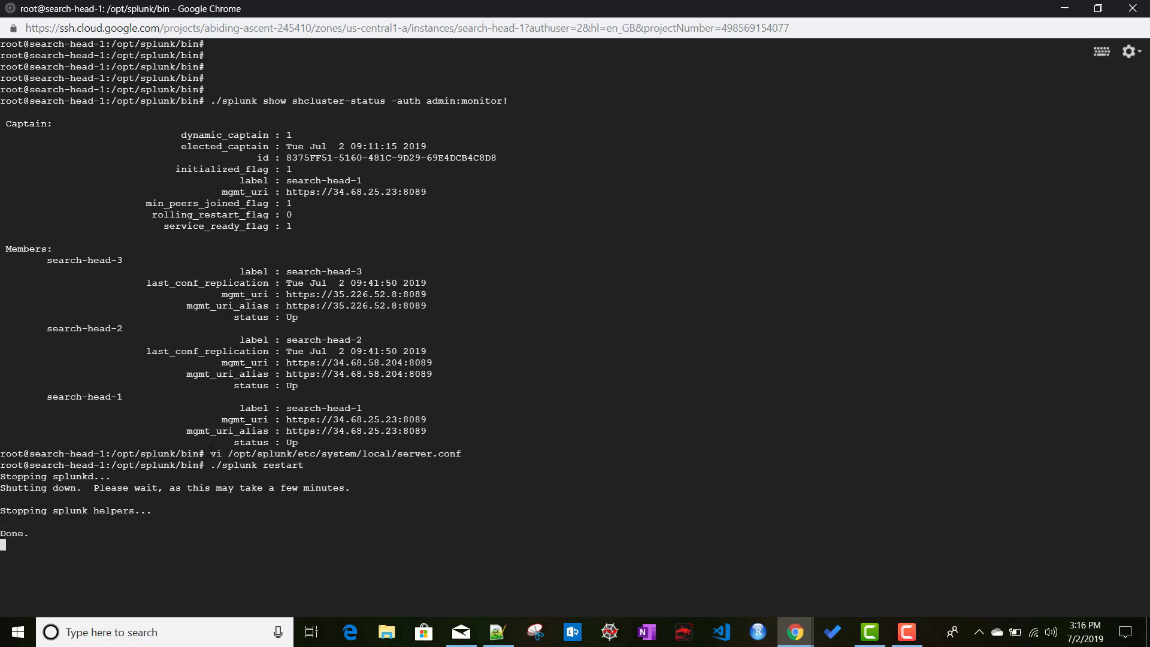
{"action": "left_click_drag", "start_coordinate": [210, 453], "coordinate": [472, 455]}
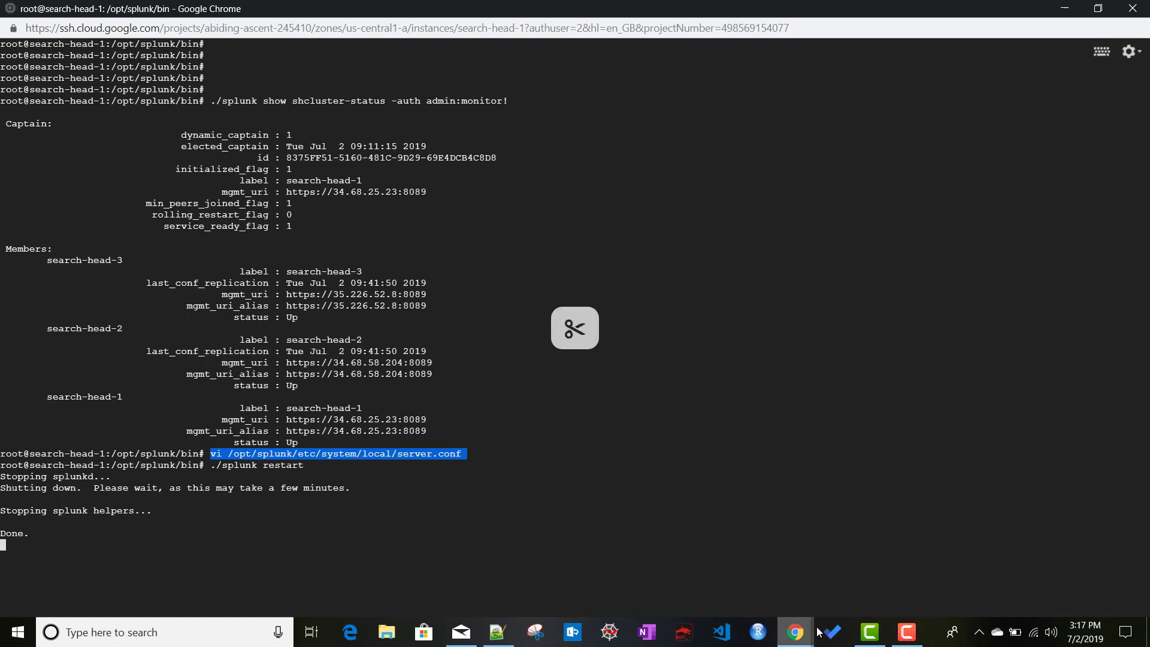
{"action": "left_click", "coordinate": [795, 633]}
On search-head-2, become root, change to /opt/splunk/bin and clear the screen.
{"action": "left_click", "coordinate": [873, 560]}
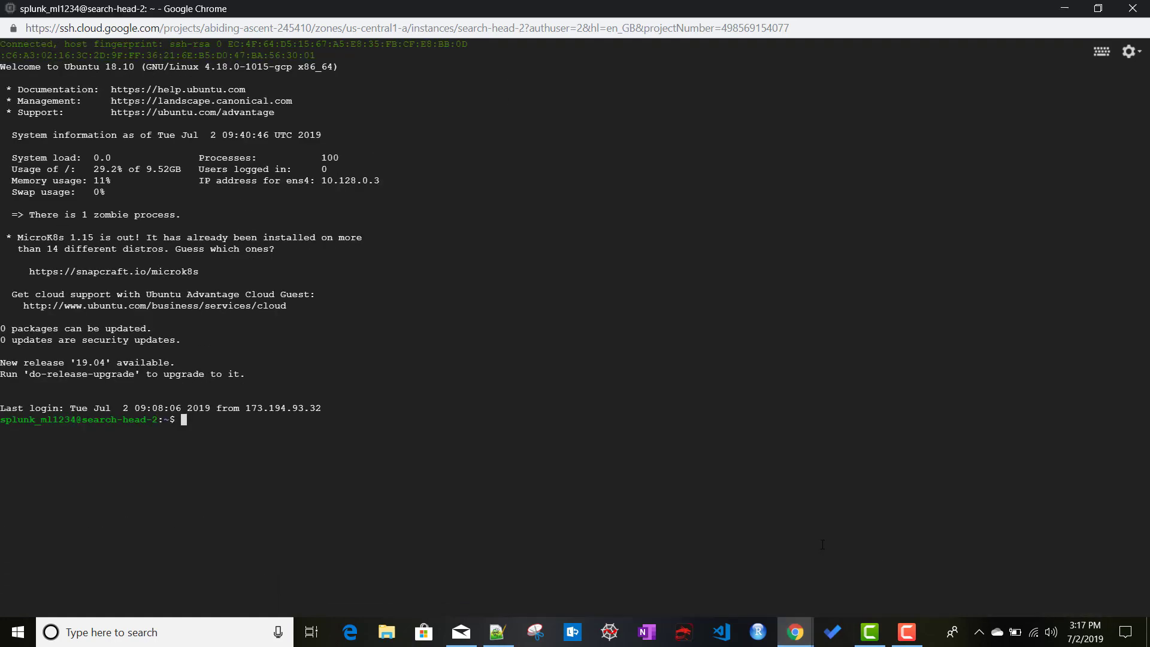
{"action": "type", "text": "sudo su"}
{"action": "key", "text": "Return"}
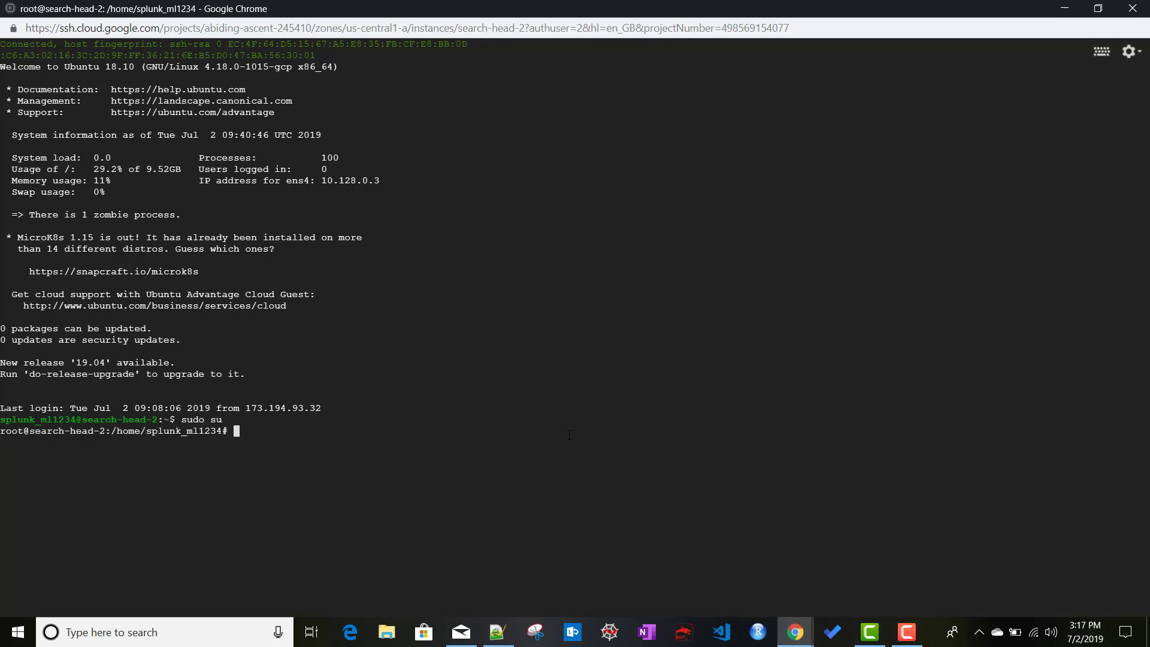
{"action": "type", "text": "cd /opt/s"}
{"action": "key", "text": "Tab"}
{"action": "type", "text": "b"}
{"action": "key", "text": "Tab"}
{"action": "key", "text": "Return"}
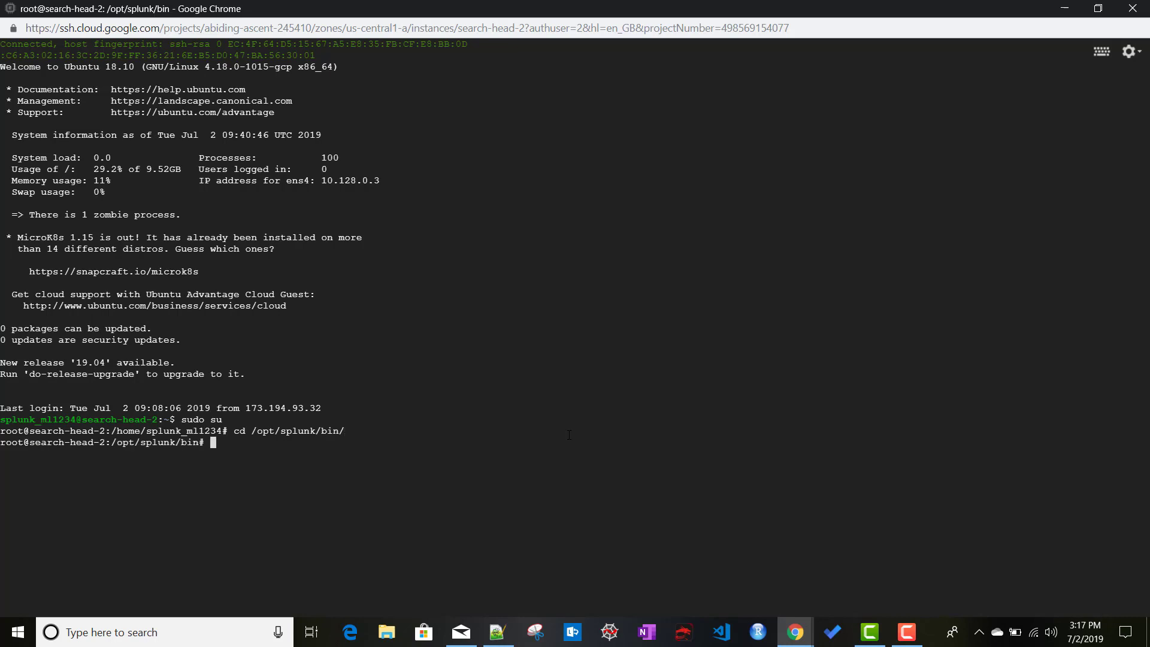
{"action": "type", "text": "clear"}
{"action": "key", "text": "Return"}
{"action": "key", "text": "Return"}
{"action": "key", "text": "Return"}
{"action": "key", "text": "Return"}
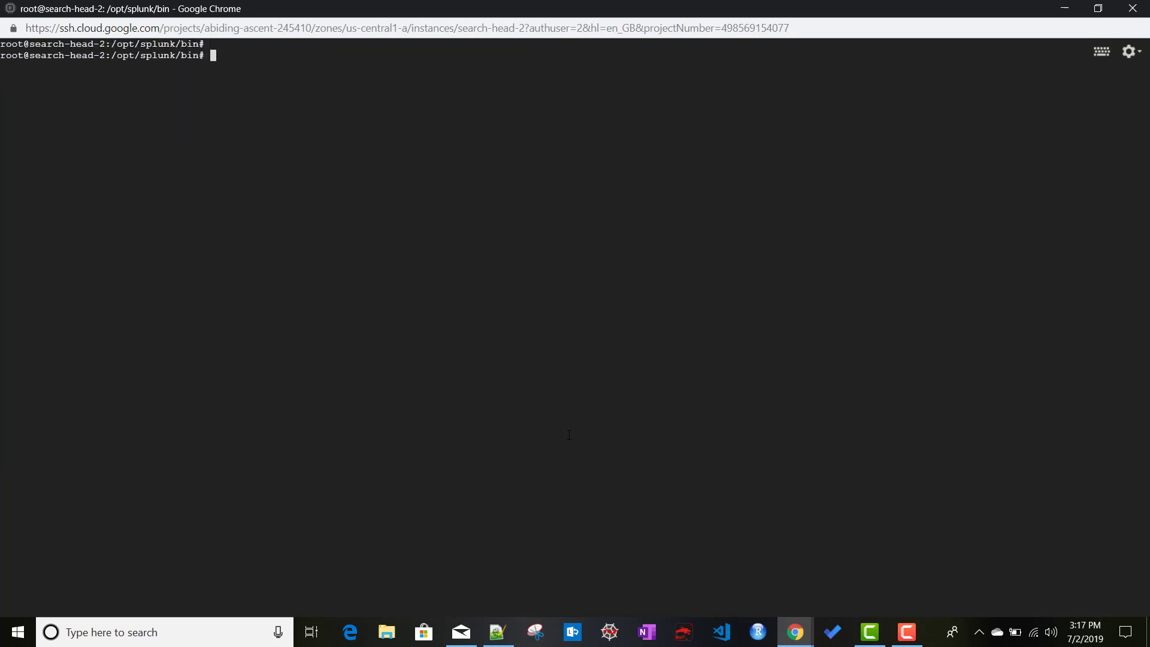
Open server.conf in vi with the copied command and add blank lines below the id line.
{"action": "key", "text": "Return"}
{"action": "key", "text": "Return"}
{"action": "key", "text": "Return"}
{"action": "key", "text": "Return"}
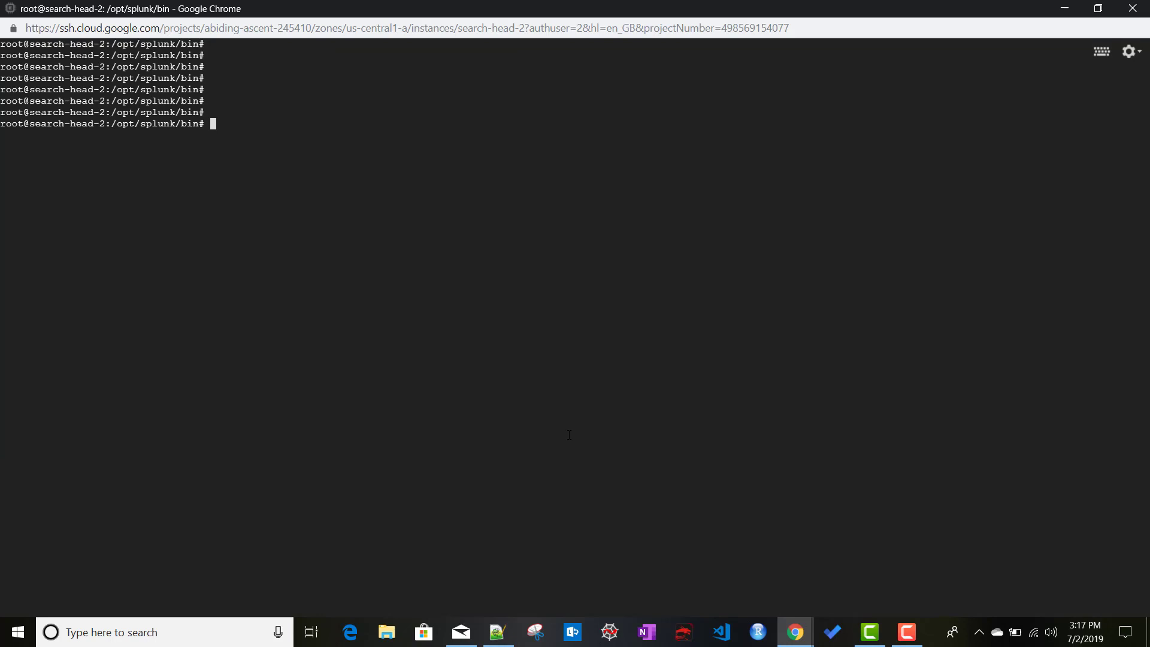
{"action": "key", "text": "ctrl+v"}
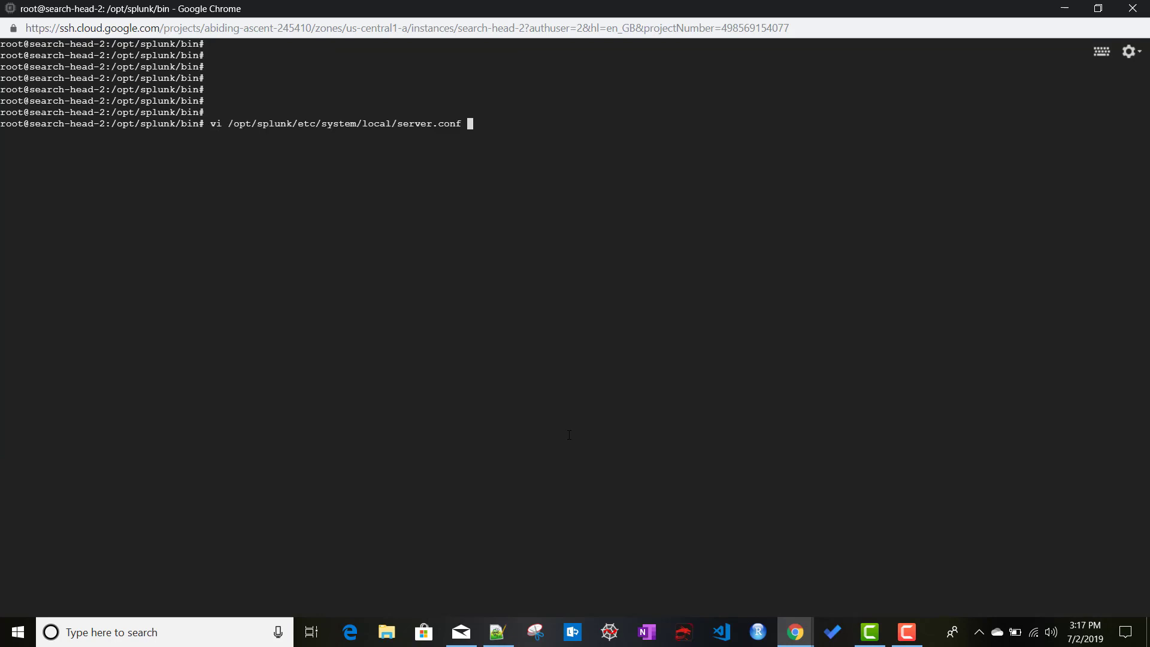
{"action": "key", "text": "Return"}
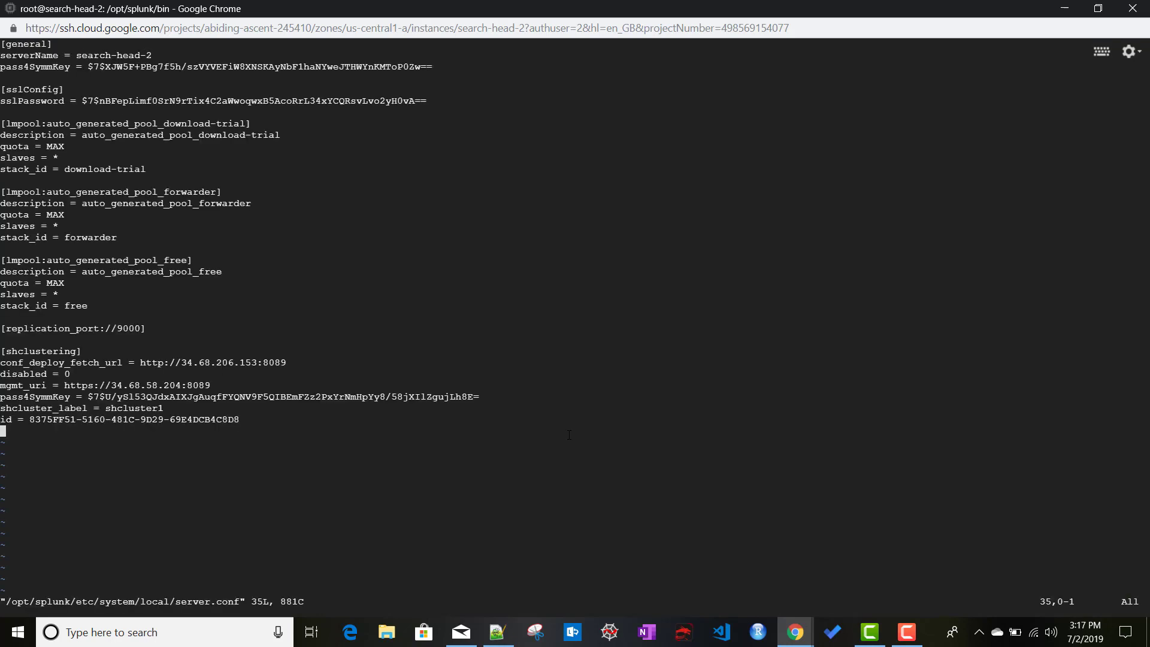
{"action": "key", "text": "i"}
{"action": "key", "text": "Return"}
{"action": "key", "text": "Return"}
{"action": "key", "text": "Return"}
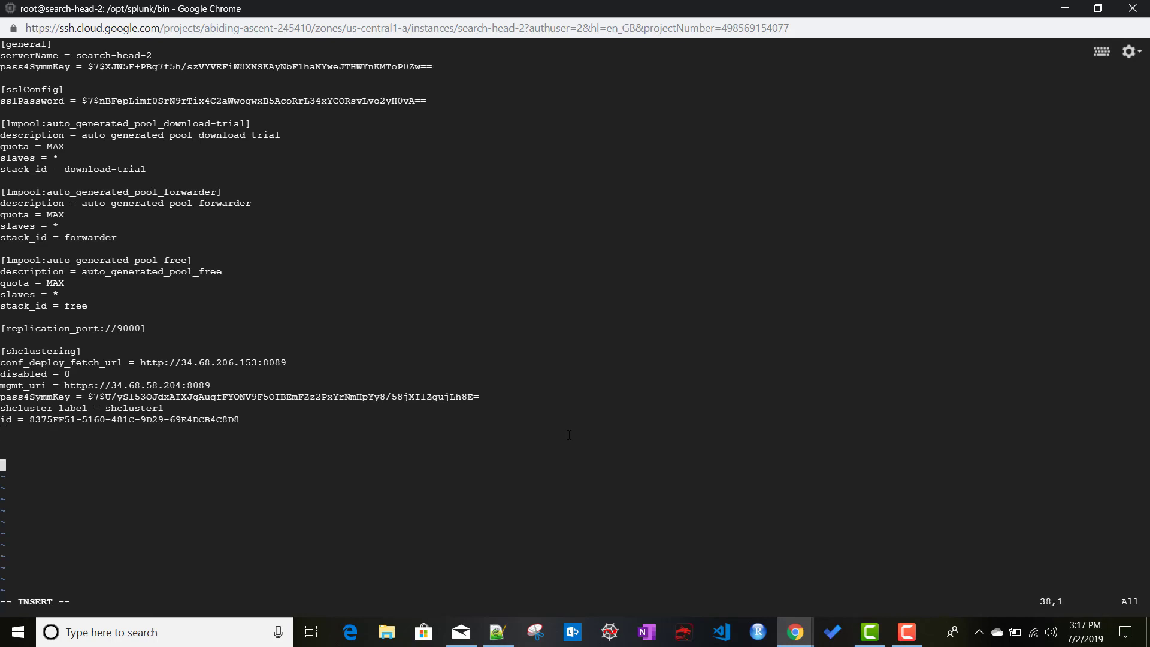
Add the [raft_statemachine] stanza from Setup.txt lines 11-13 to server.conf, save it, and restart Splunk.
{"action": "left_click", "coordinate": [498, 630]}
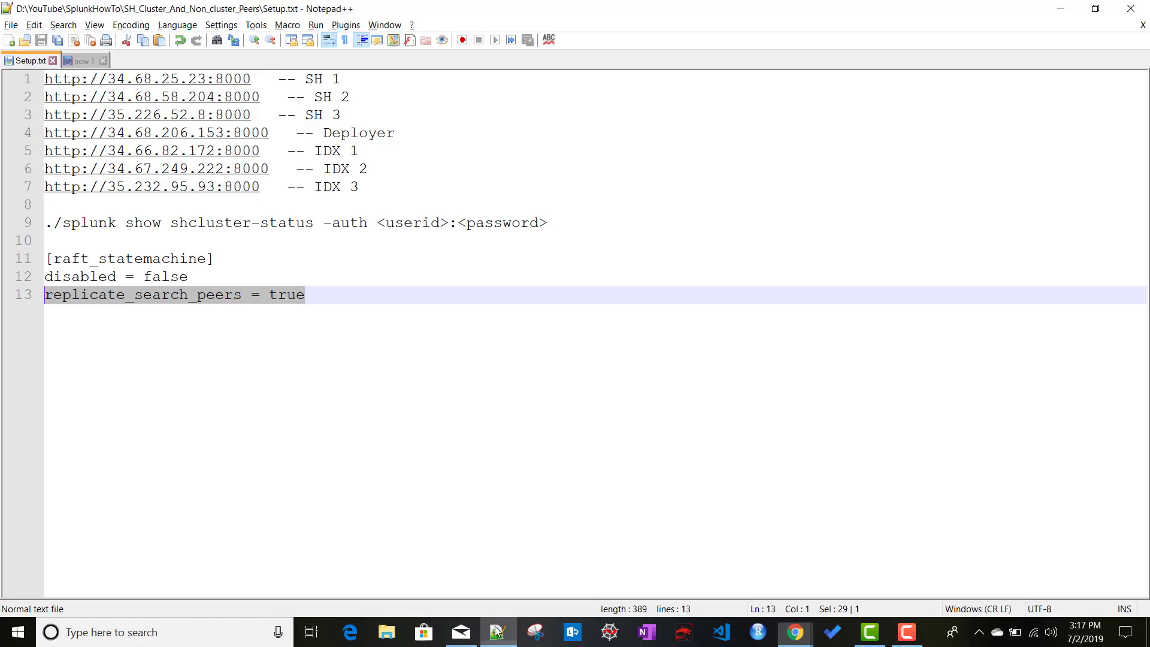
{"action": "left_click", "coordinate": [326, 303]}
{"action": "left_click", "coordinate": [46, 257], "text": "shift"}
{"action": "key", "text": "ctrl+c"}
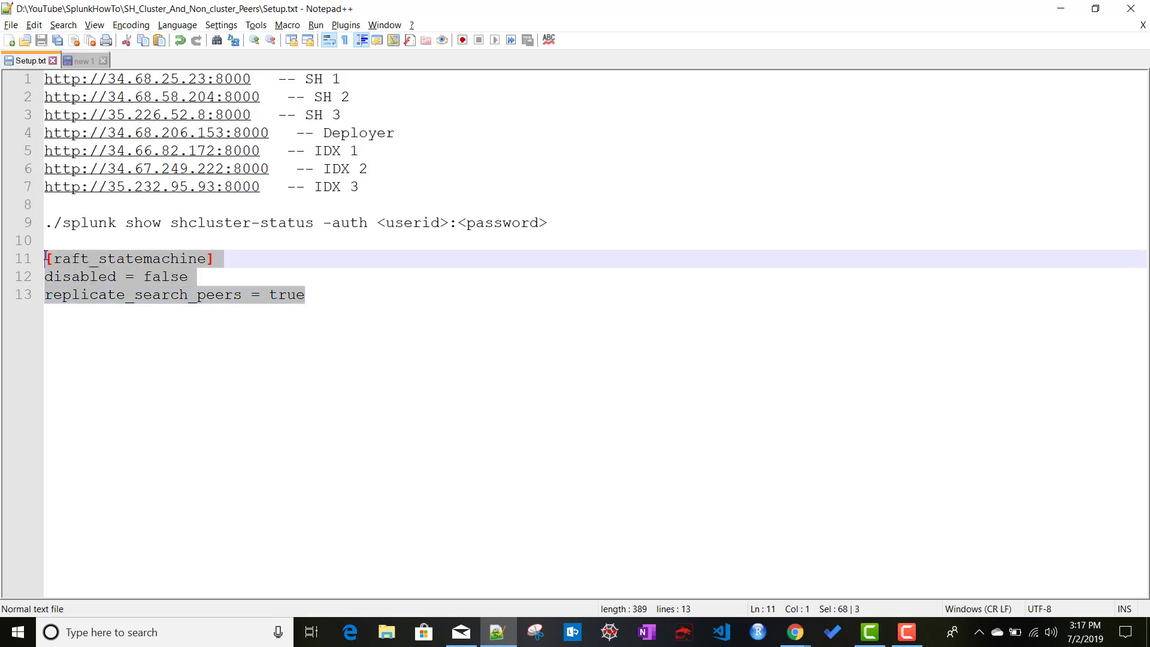
{"action": "key", "text": "alt+Tab"}
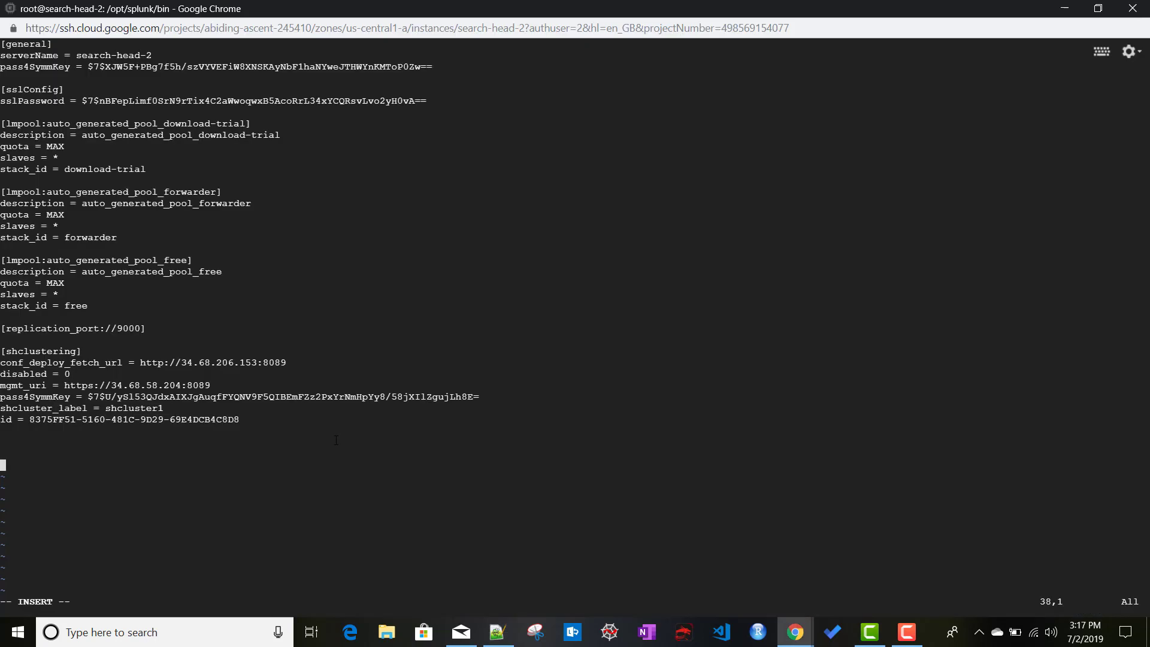
{"action": "key", "text": "ctrl+v"}
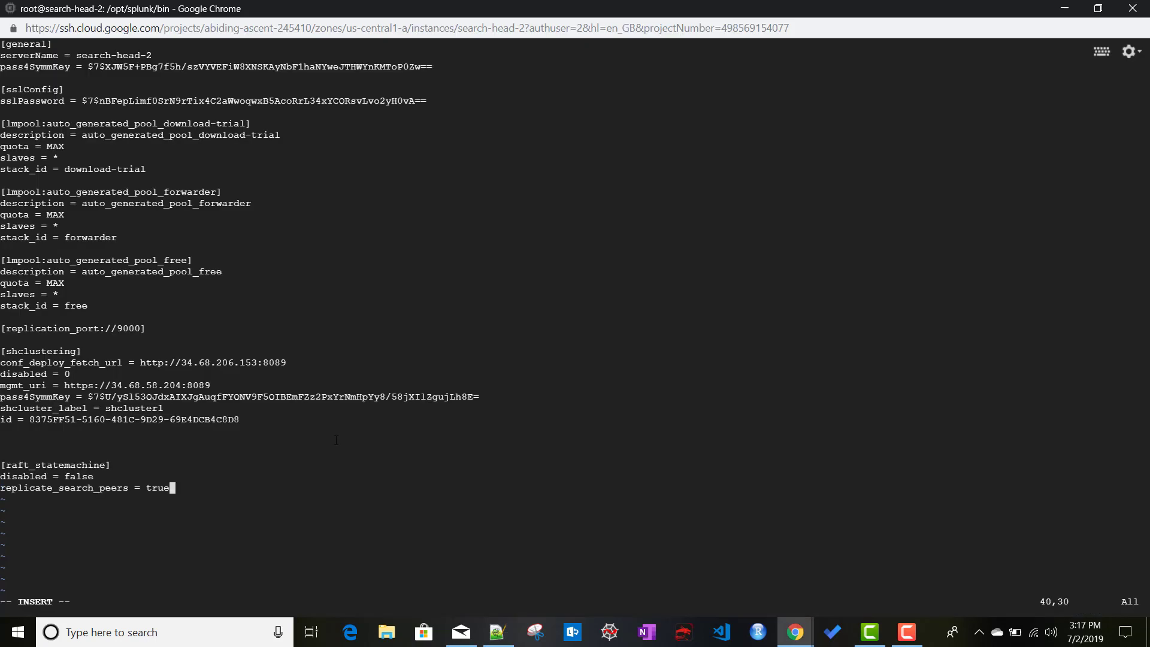
{"action": "key", "text": "Escape"}
{"action": "type", "text": ":wq"}
{"action": "key", "text": "Return"}
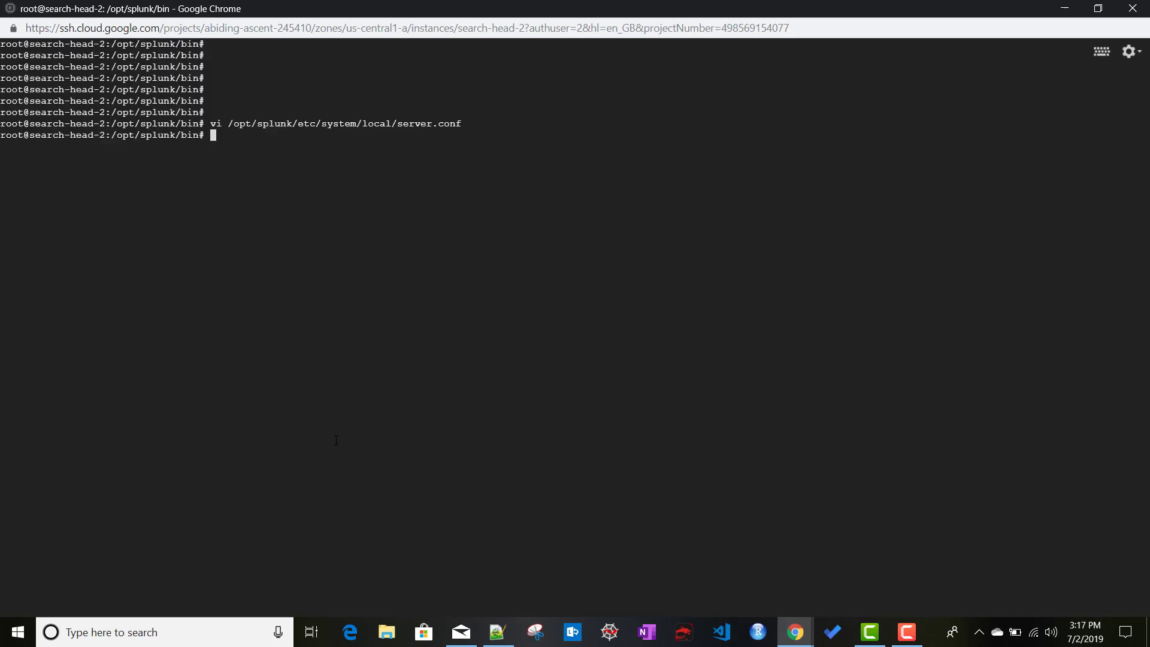
{"action": "type", "text": "./splunk restart"}
{"action": "key", "text": "Return"}
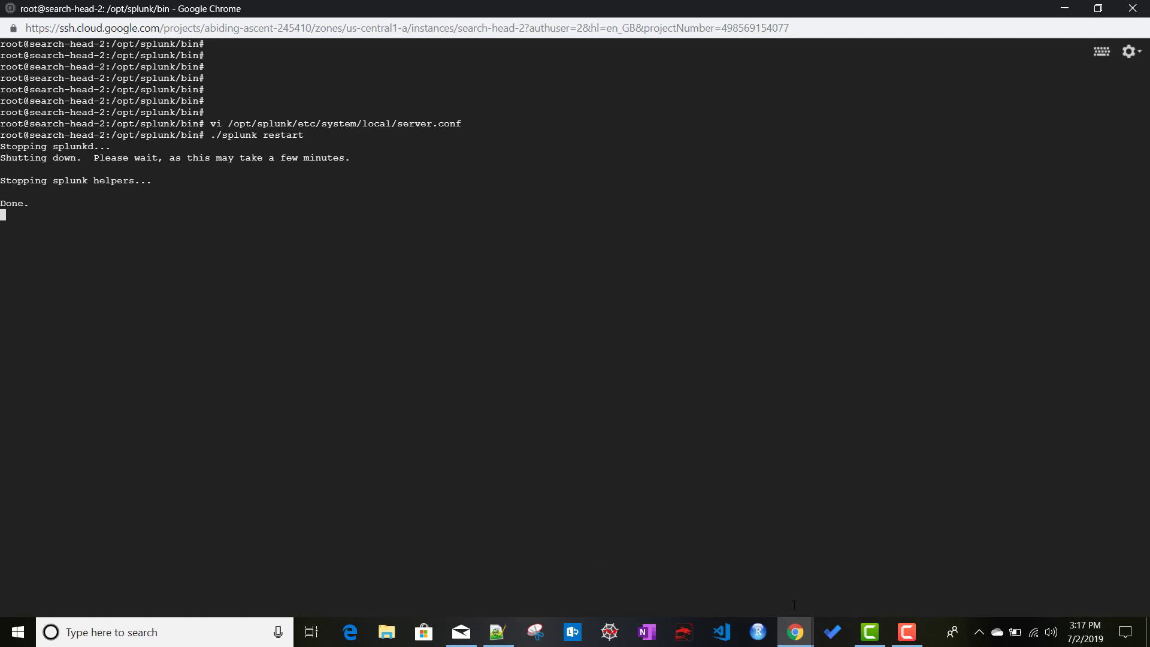
Become root on search-head-3, change into /opt/splunk/bin, and clear the screen.
{"action": "mouse_move", "coordinate": [795, 632]}
{"action": "left_click", "coordinate": [1059, 573]}
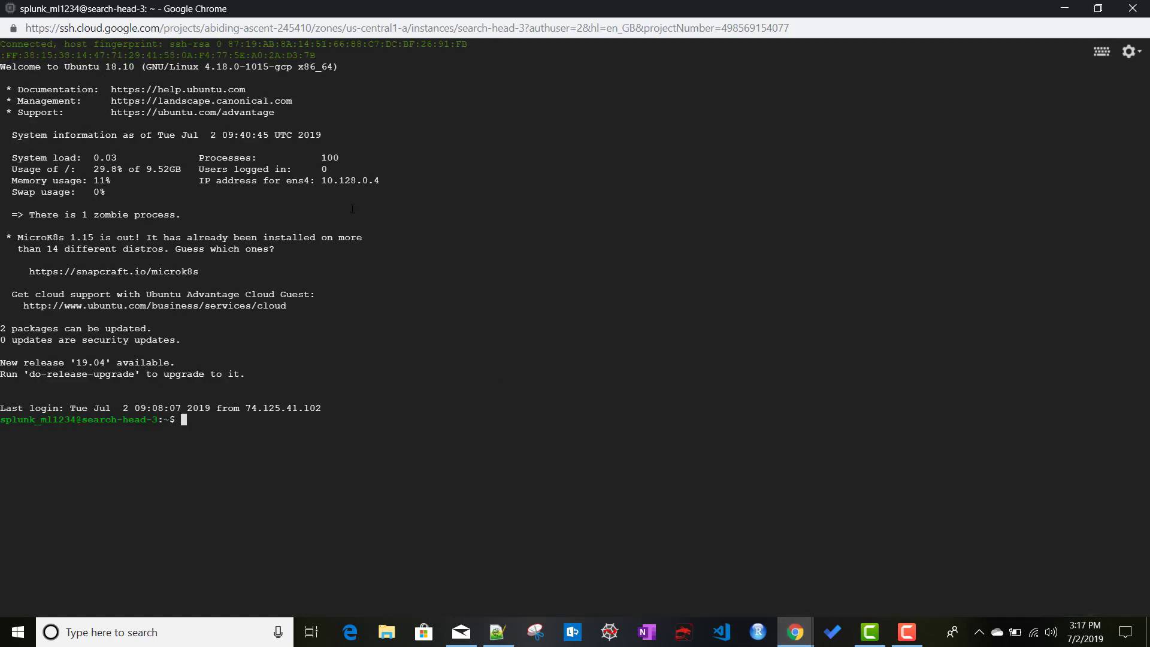
{"action": "type", "text": "sudo su"}
{"action": "key", "text": "Return"}
{"action": "key", "text": "Return"}
{"action": "key", "text": "Return"}
{"action": "key", "text": "Return"}
{"action": "type", "text": "cd /opt/s"}
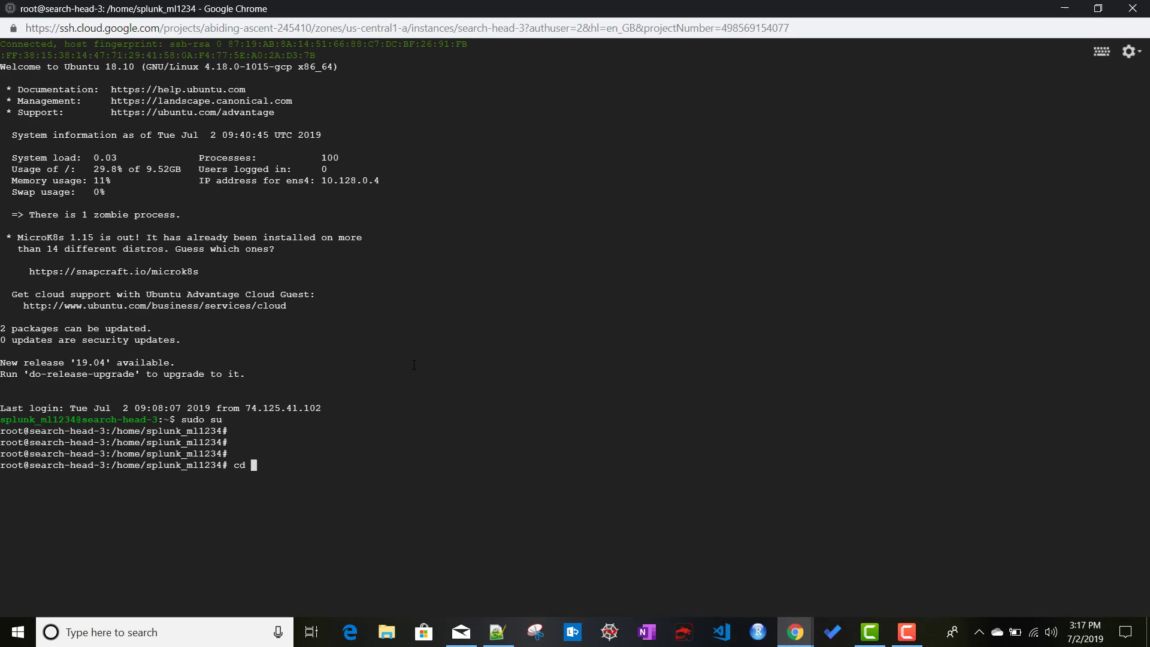
{"action": "type", "text": "p"}
{"action": "key", "text": "Tab"}
{"action": "type", "text": "b"}
{"action": "key", "text": "Tab"}
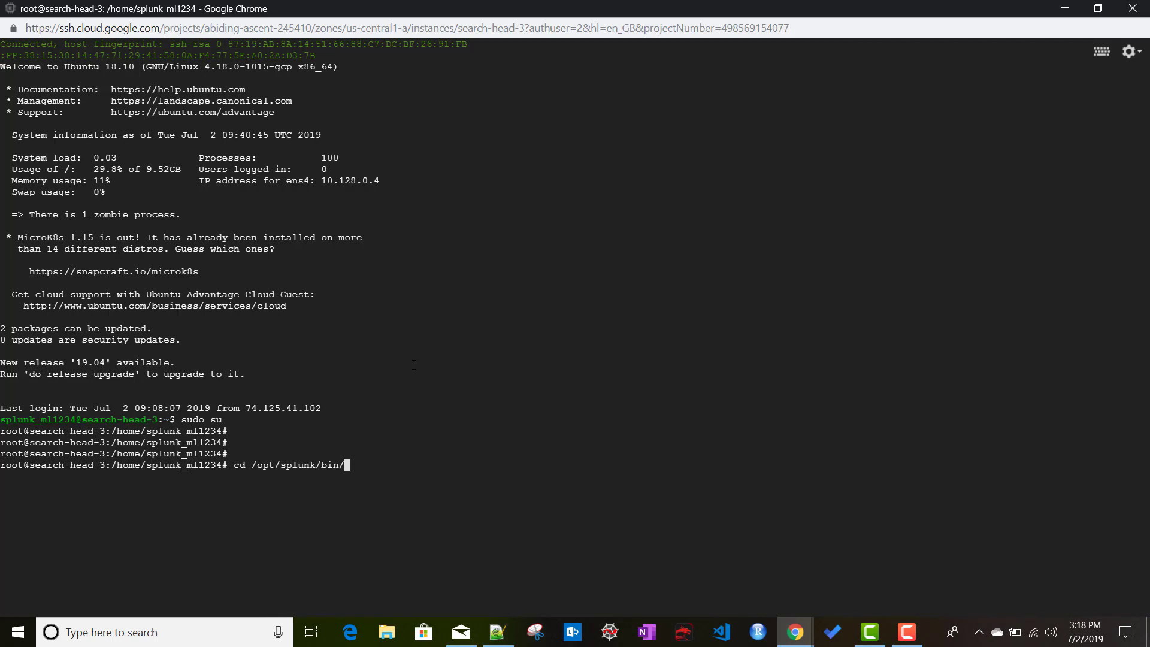
{"action": "key", "text": "Return"}
{"action": "type", "text": "clear"}
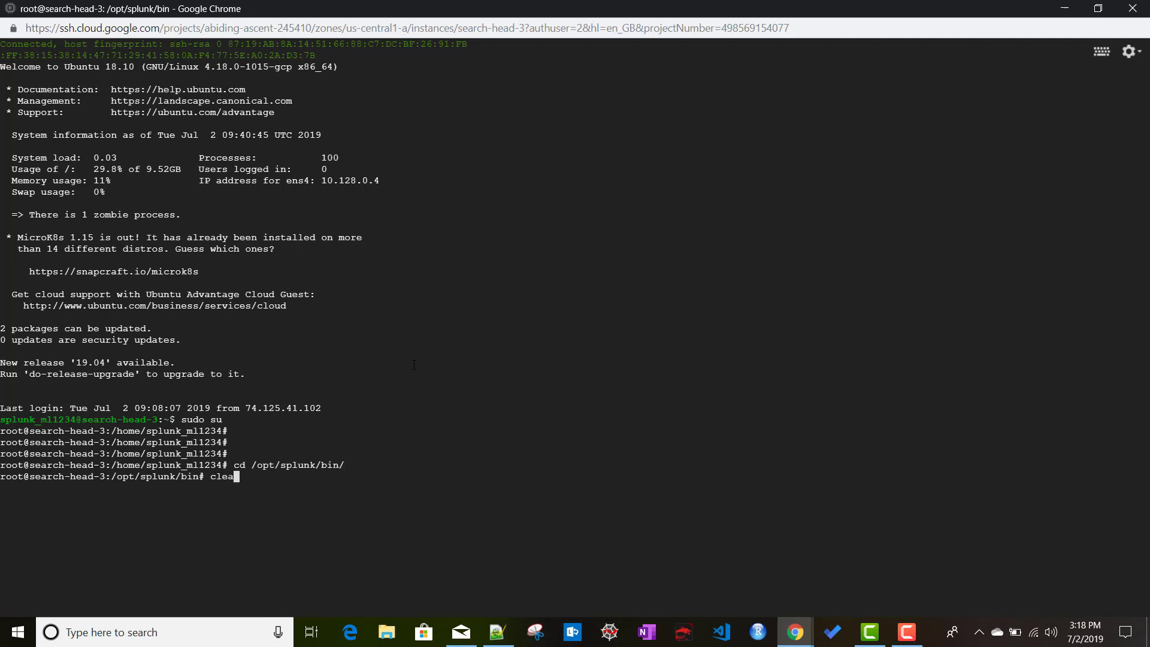
{"action": "key", "text": "Return"}
{"action": "key", "text": "Return"}
{"action": "key", "text": "Return"}
{"action": "key", "text": "Return"}
{"action": "key", "text": "Return"}
{"action": "key", "text": "Return"}
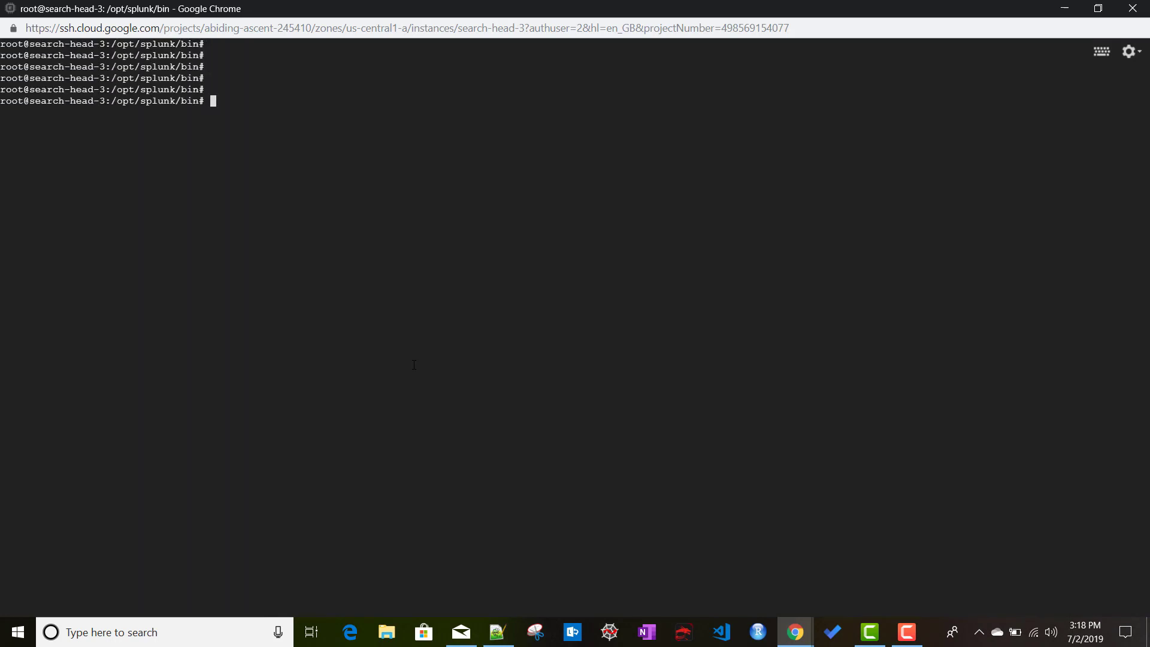
Copy the vi server.conf command from the search-head-1 session for reuse on search-head-3.
{"action": "left_click", "coordinate": [795, 632]}
{"action": "left_click", "coordinate": [644, 577]}
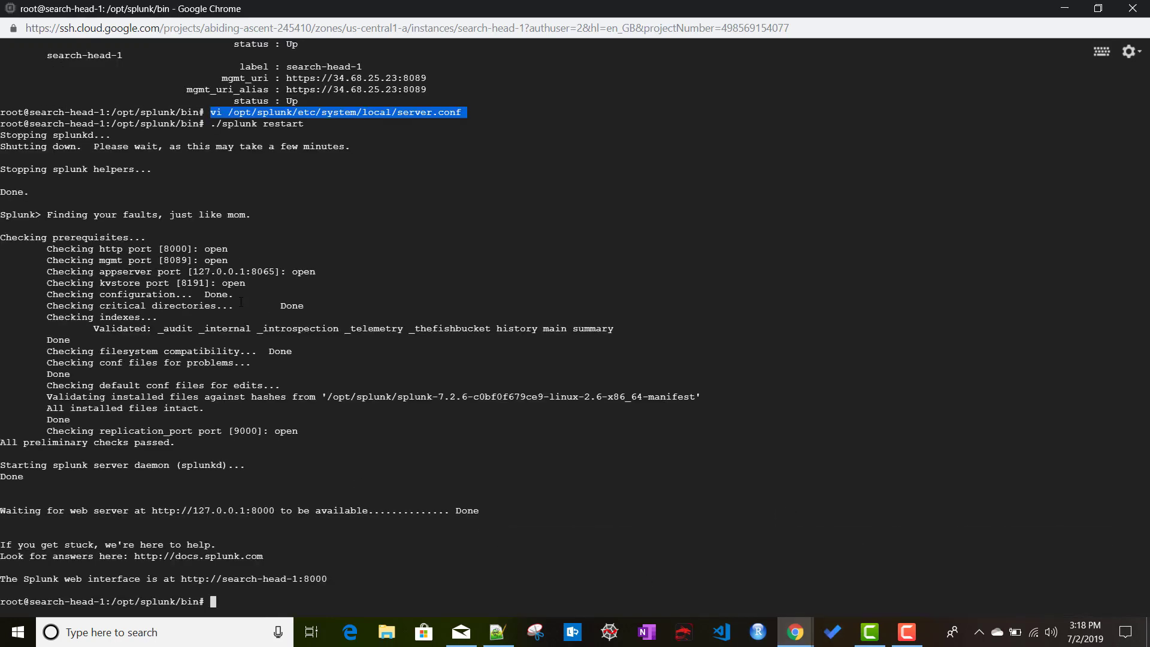
{"action": "left_click", "coordinate": [210, 112]}
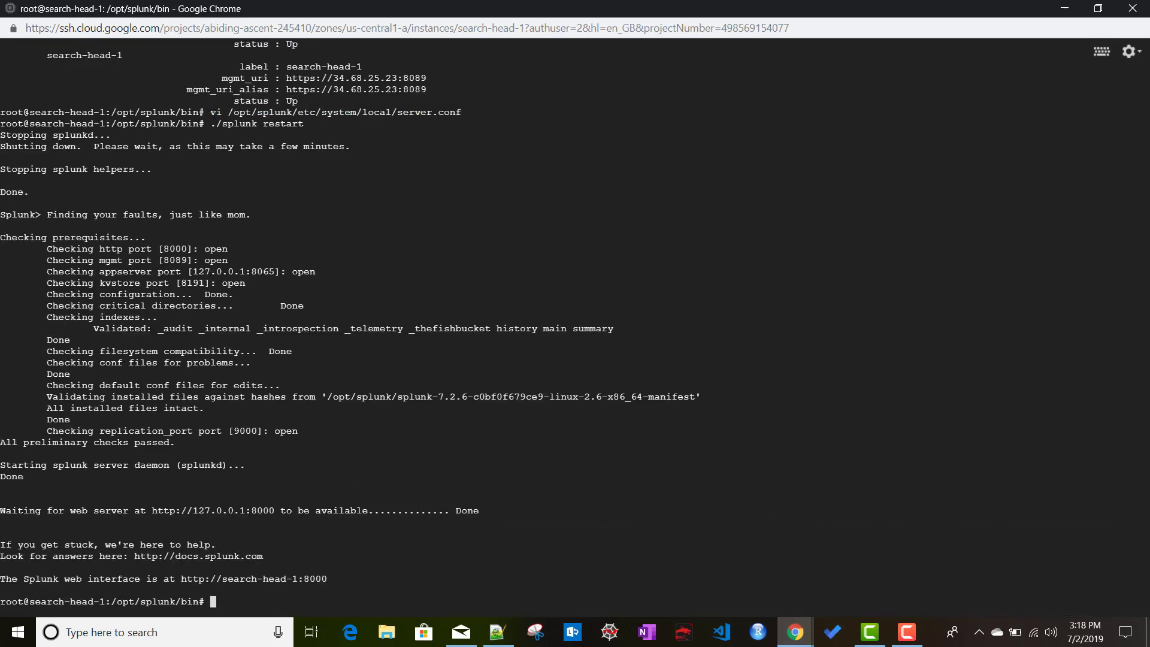
{"action": "mouse_move", "coordinate": [211, 113]}
{"action": "left_mouse_down"}
{"action": "mouse_move", "coordinate": [418, 122]}
{"action": "mouse_move", "coordinate": [468, 113]}
{"action": "mouse_move", "coordinate": [211, 113]}
{"action": "left_mouse_up"}
{"action": "mouse_move", "coordinate": [797, 641]}
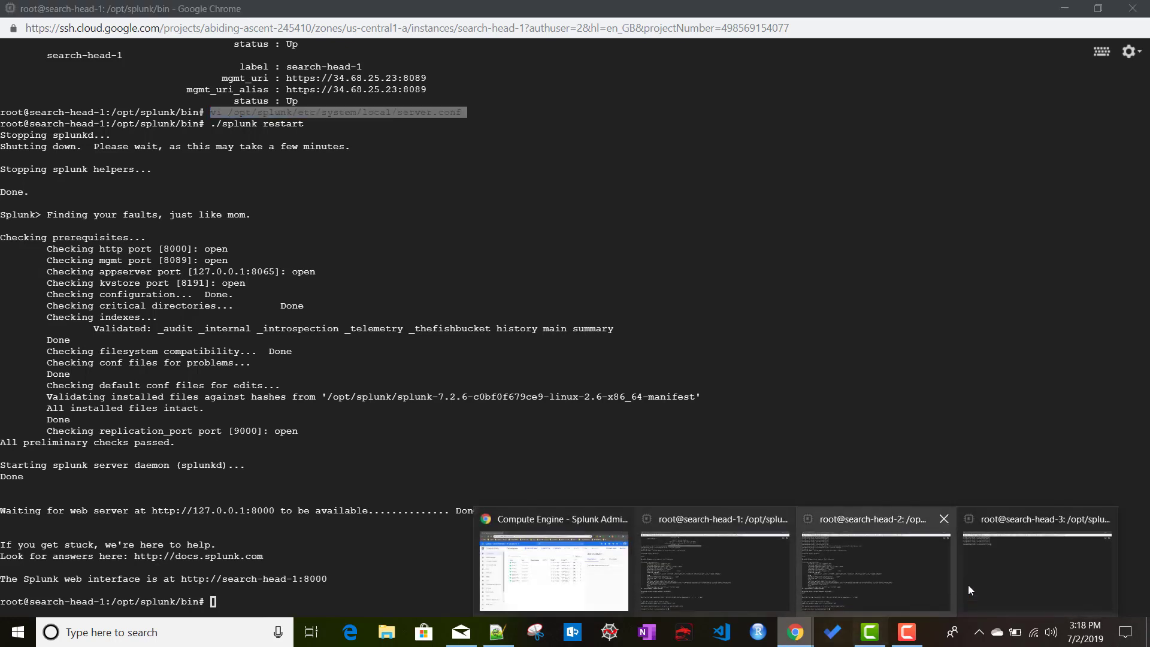
{"action": "left_click", "coordinate": [968, 585]}
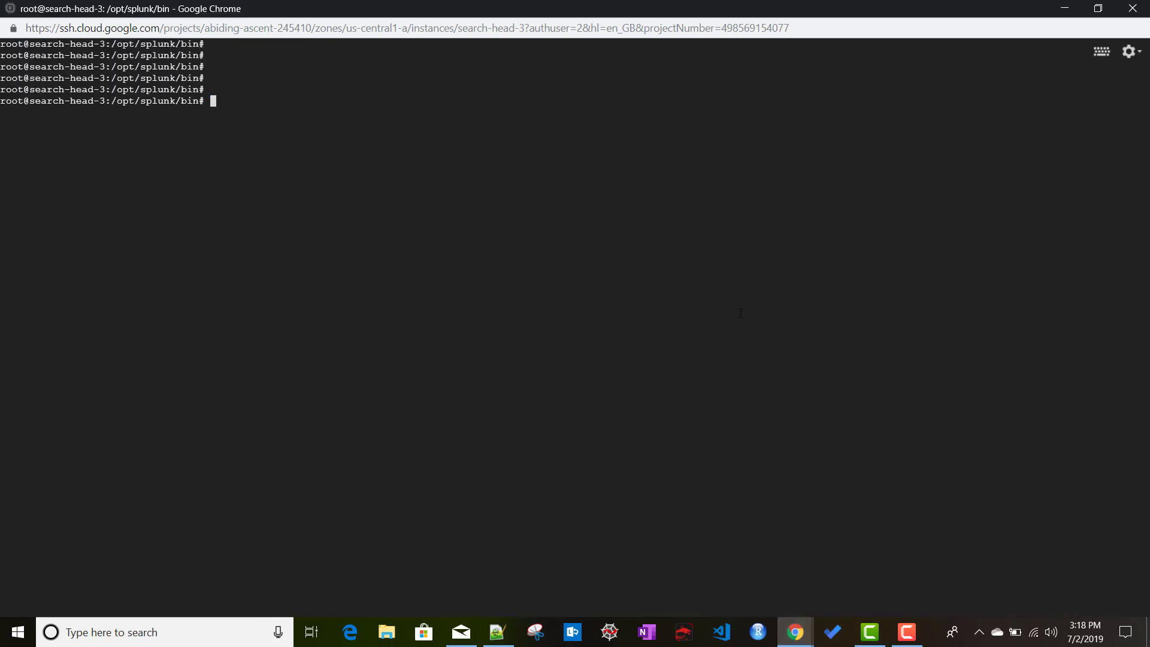
Open server.conf in vi, paste the [raft_statemachine] stanza below the last stanza, and save with :wq.
{"action": "key", "text": "ctrl+v"}
{"action": "key", "text": "Return"}
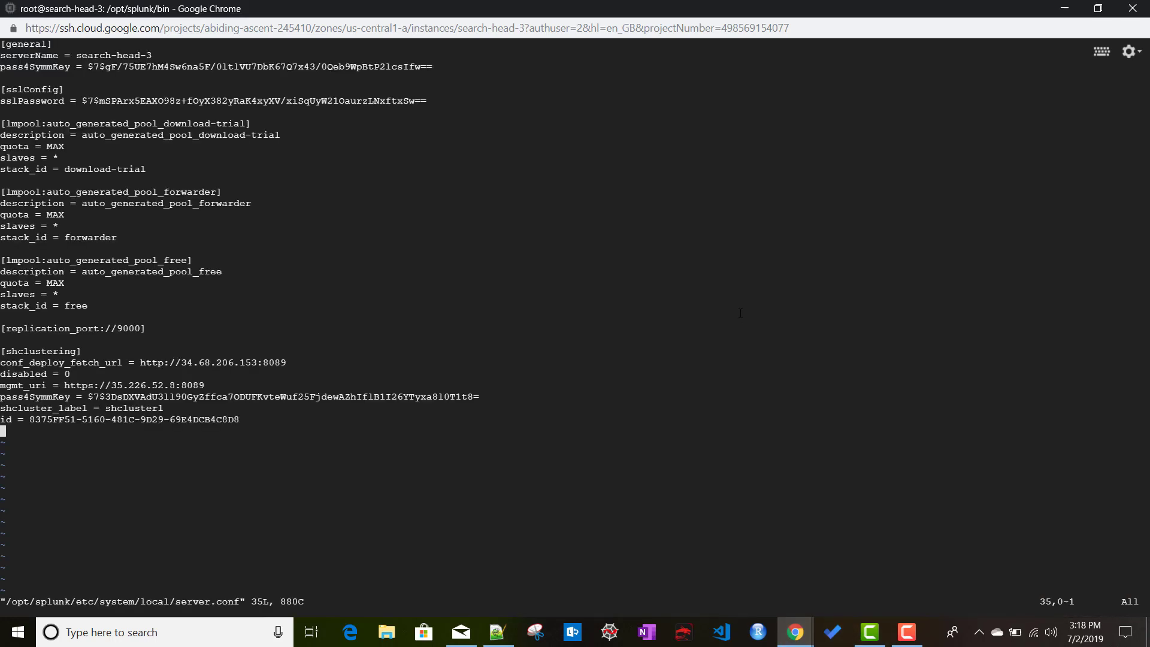
{"action": "key", "text": "i"}
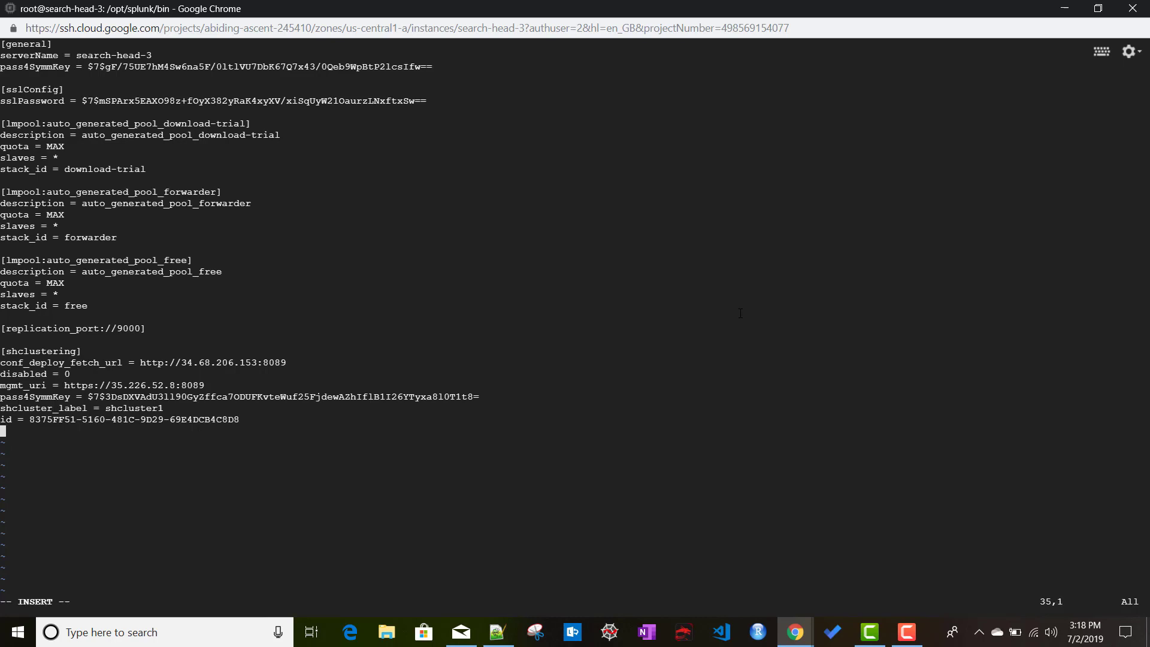
{"action": "key", "text": "Return"}
{"action": "key", "text": "Return"}
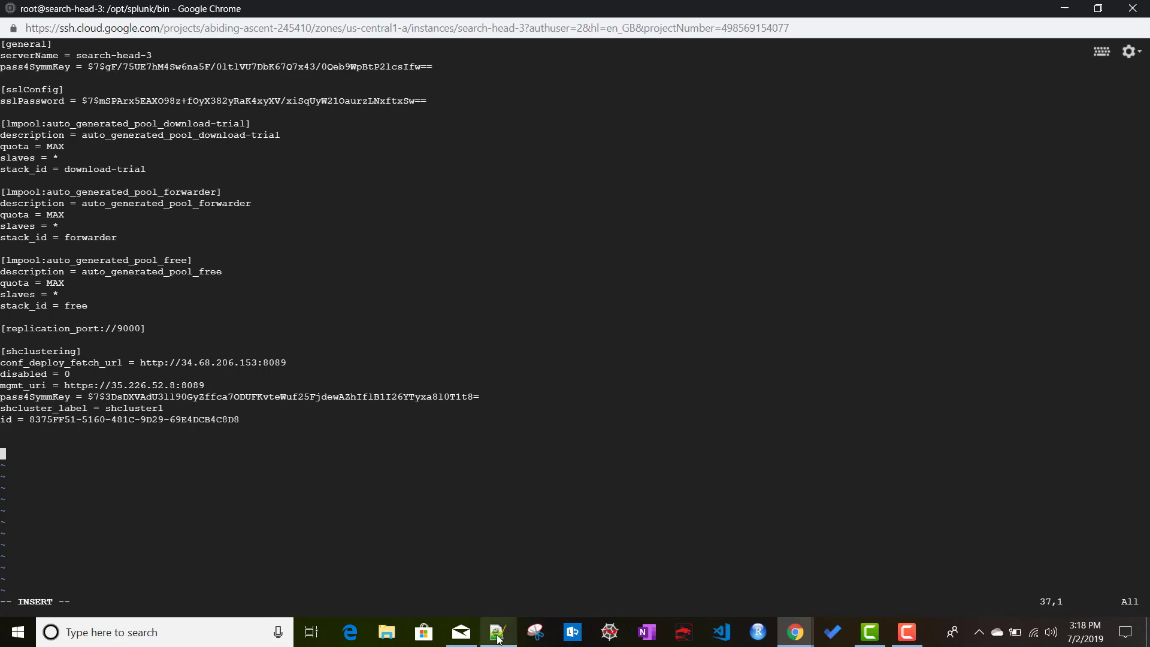
{"action": "key", "text": "alt+Tab"}
{"action": "key", "text": "alt+Tab"}
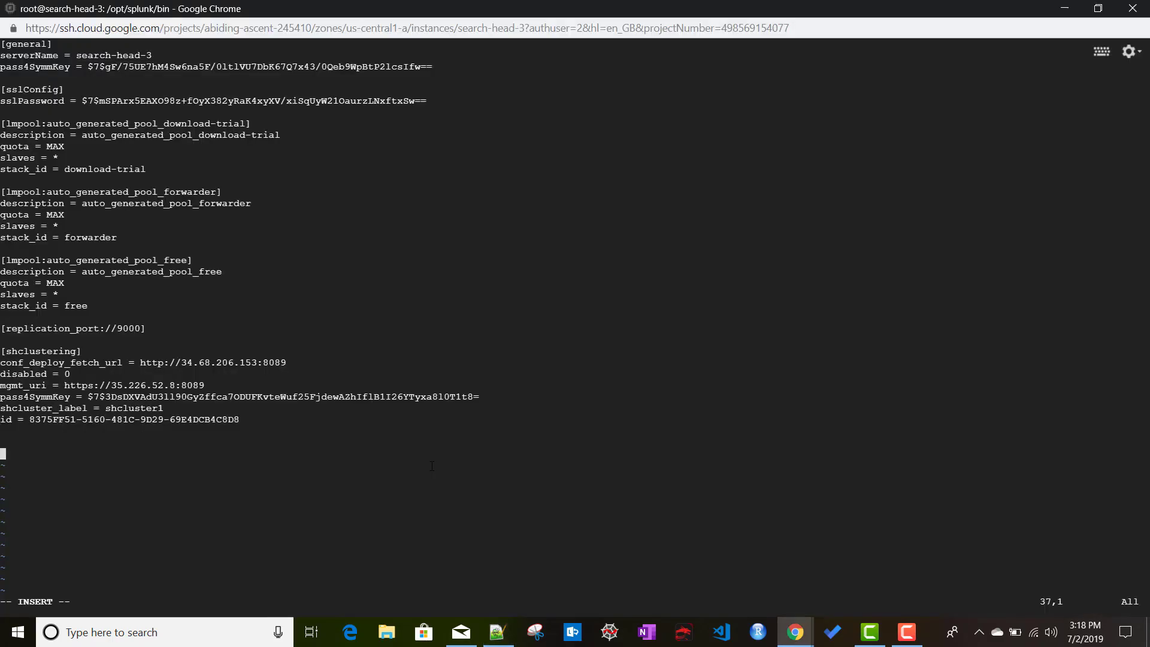
{"action": "key", "text": "ctrl+v"}
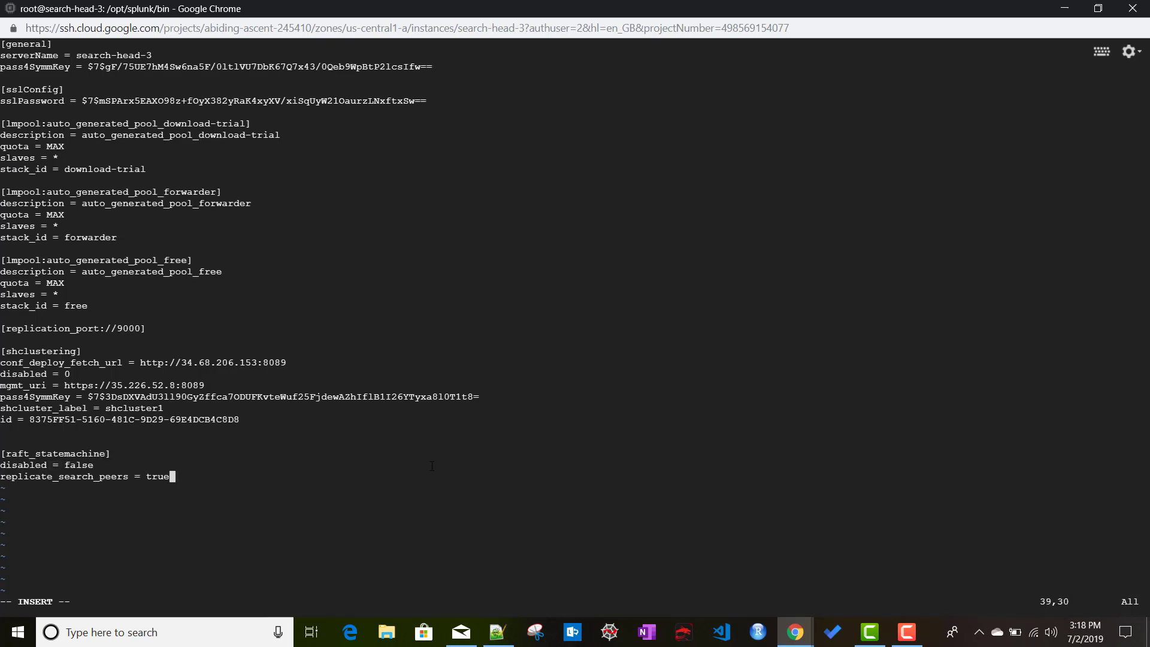
{"action": "key", "text": "Escape"}
{"action": "type", "text": ":wq"}
{"action": "key", "text": "Return"}
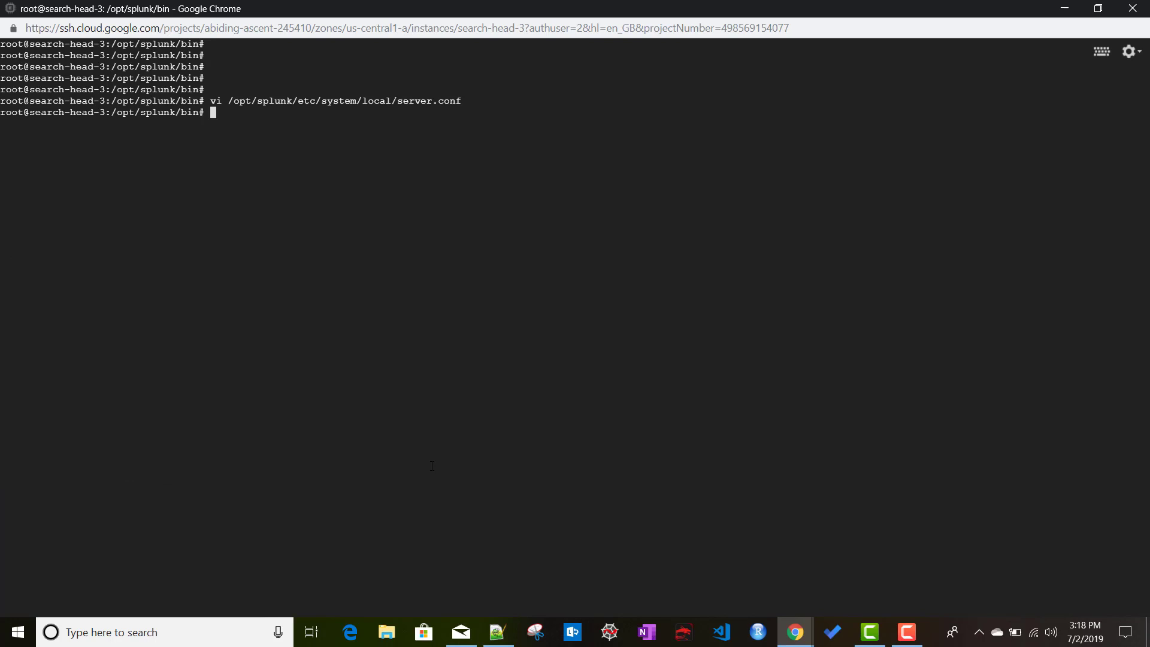
Run ./splunk restart on search-head-3, then return to the Setup.txt notes once it is back up.
{"action": "type", "text": "./splunk restart"}
{"action": "key", "text": "Return"}
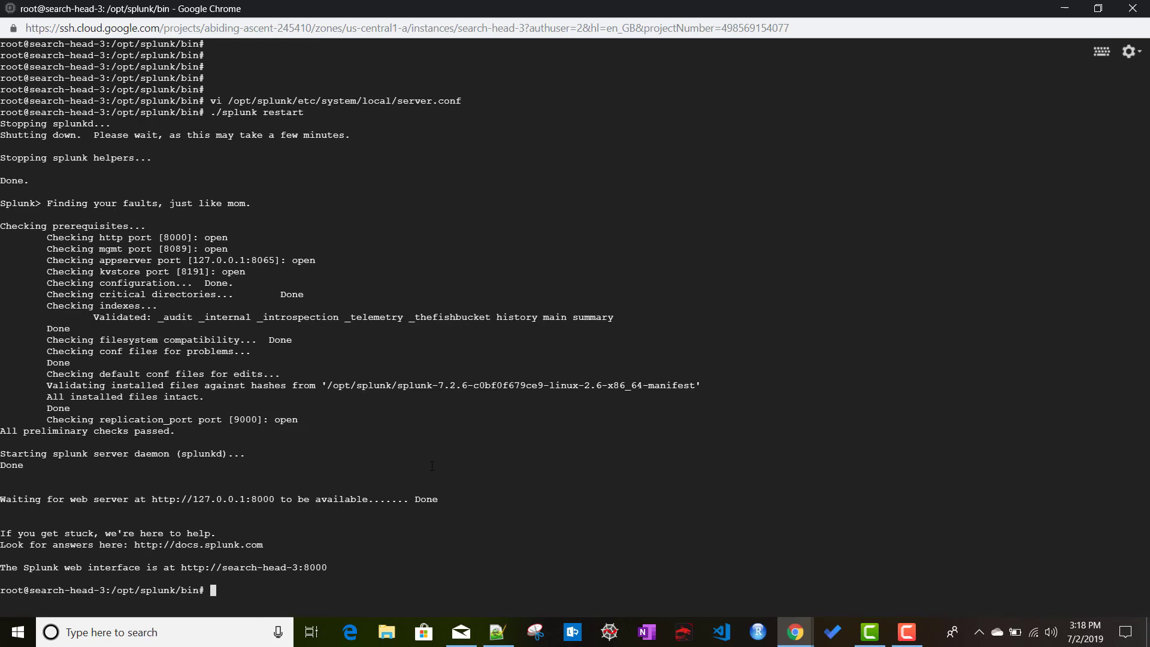
{"action": "left_click", "coordinate": [497, 632]}
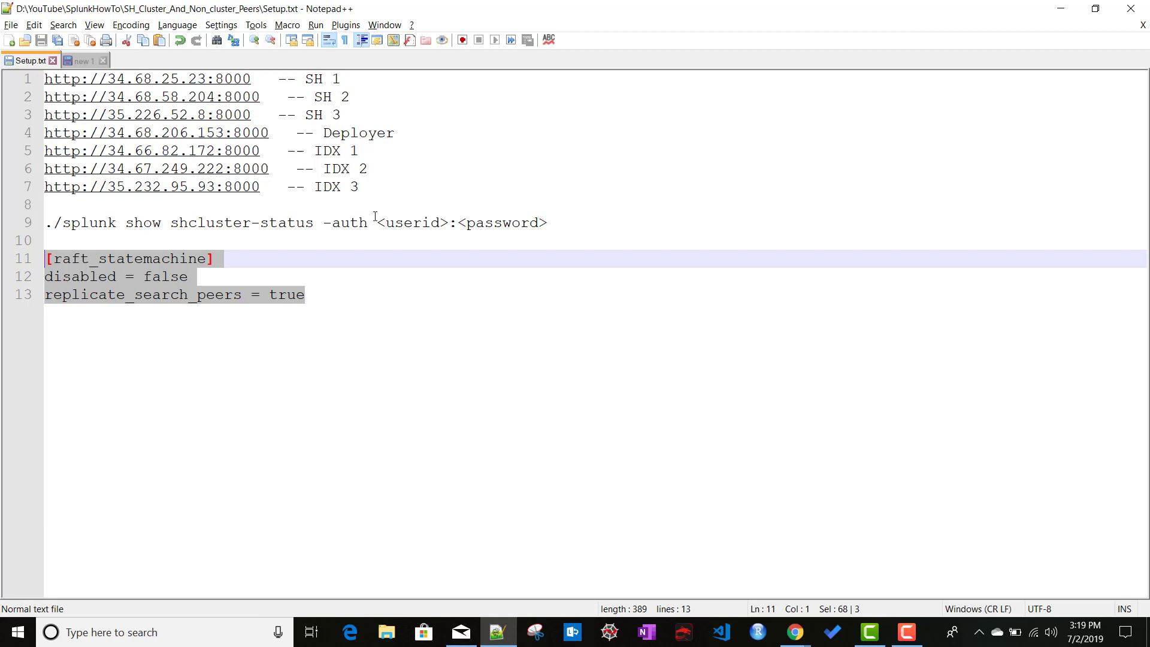
{"action": "left_click", "coordinate": [795, 632]}
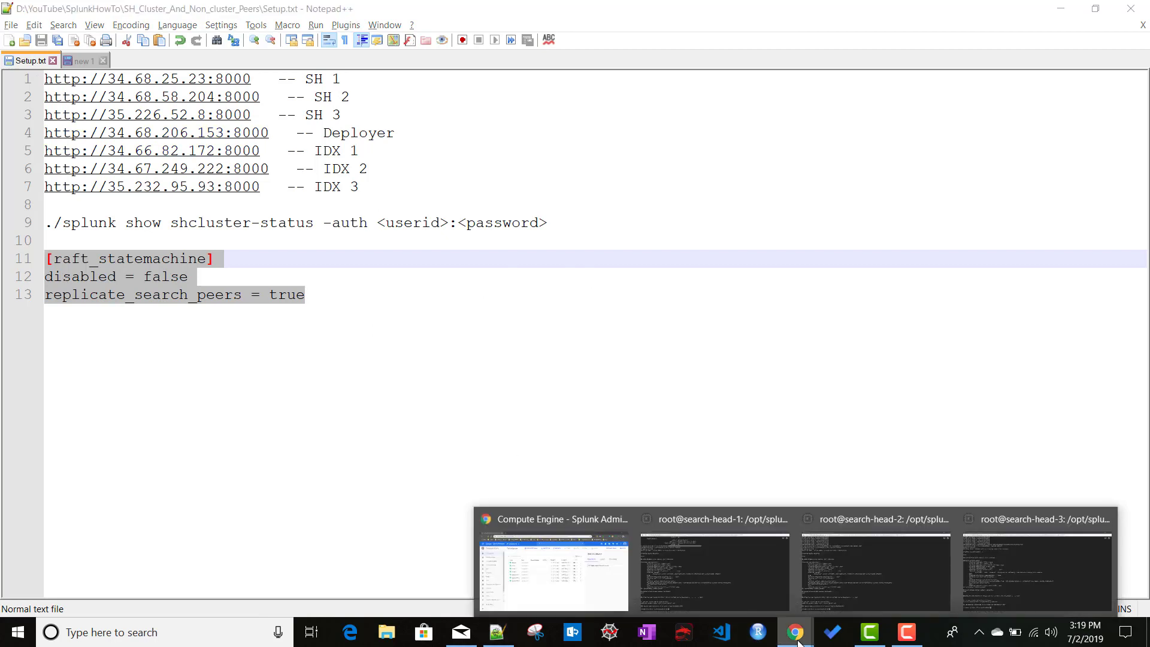
{"action": "left_click", "coordinate": [561, 576]}
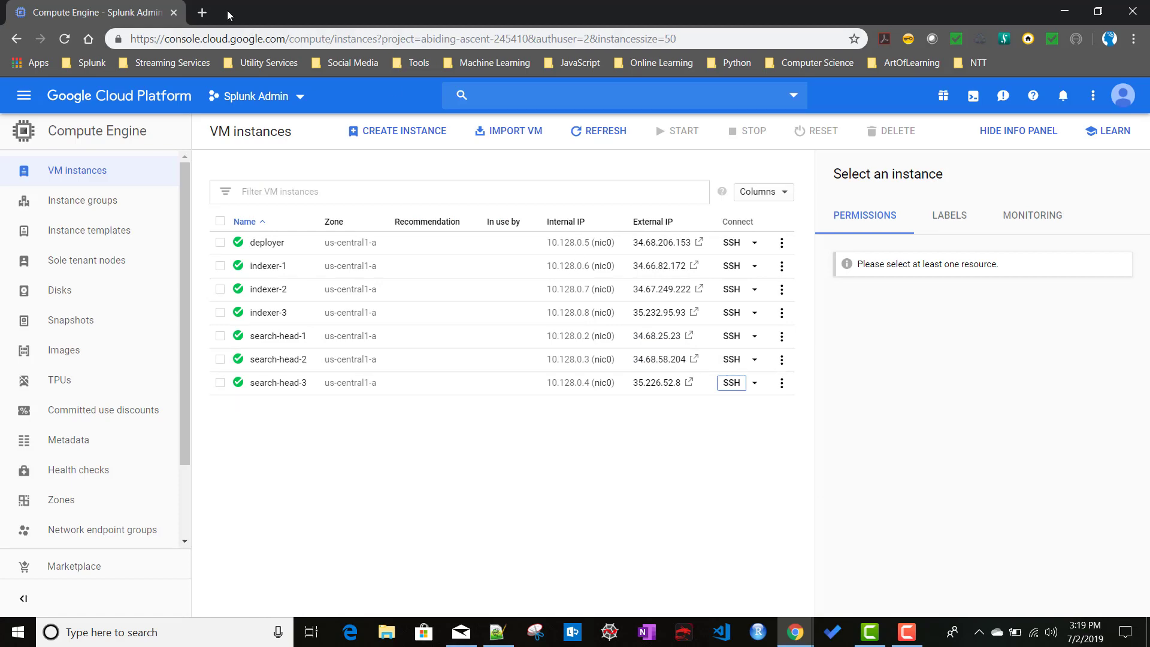
{"action": "left_click", "coordinate": [202, 12]}
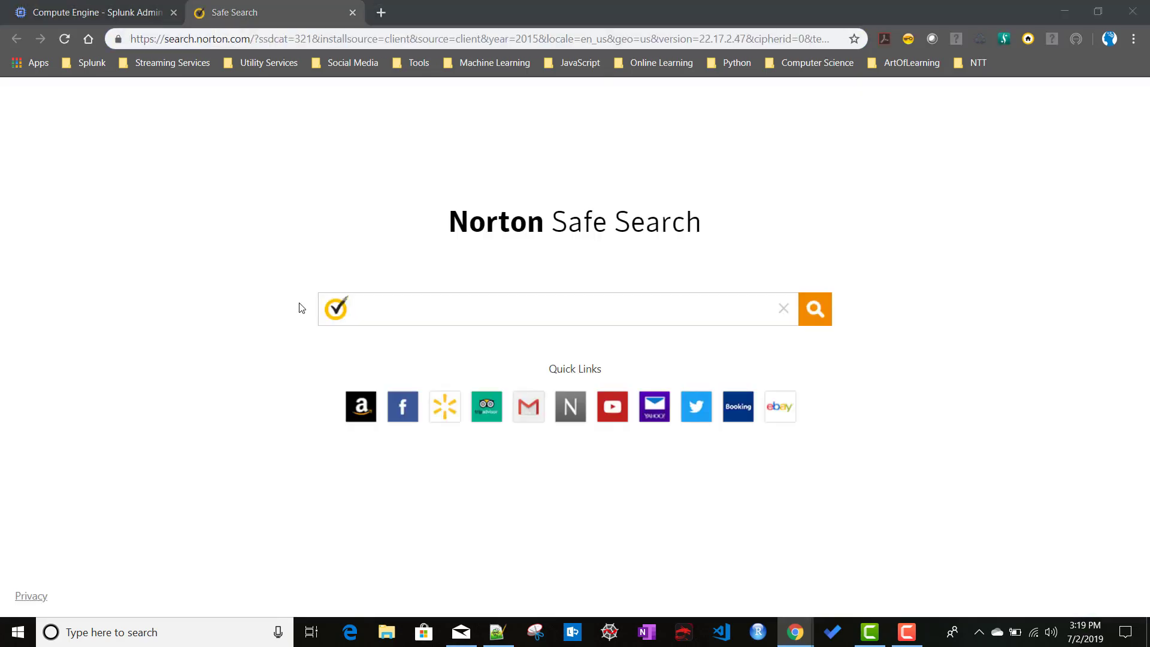
{"action": "key", "text": "alt+Tab"}
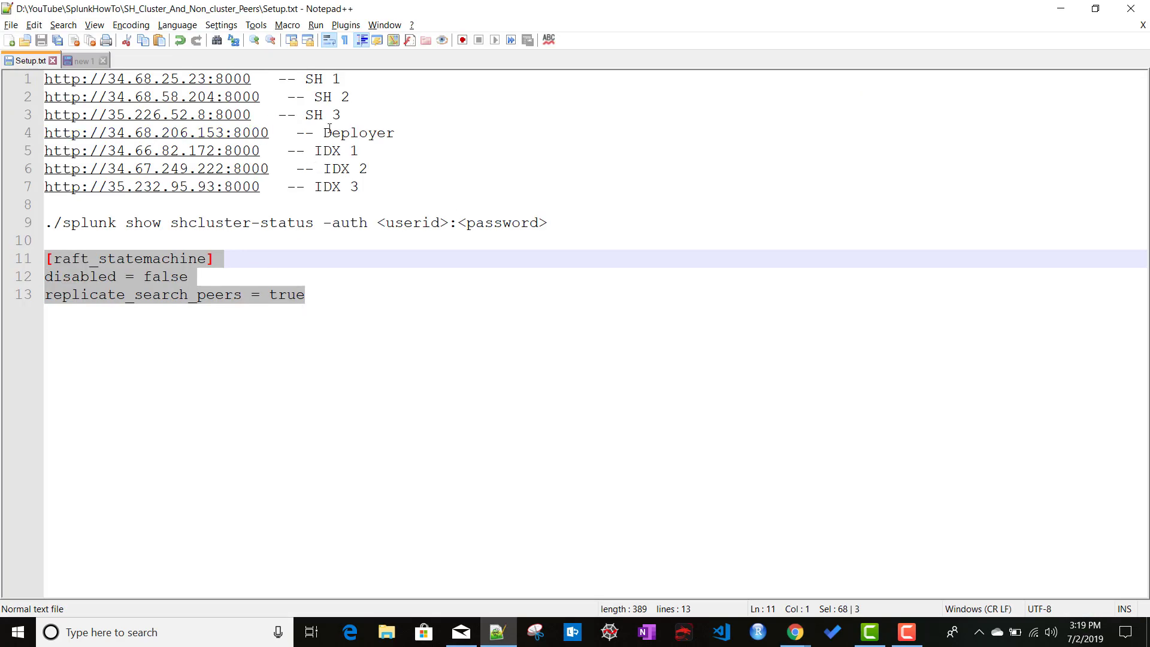
{"action": "left_click_drag", "start_coordinate": [261, 79], "coordinate": [46, 78]}
{"action": "key", "text": "ctrl+c"}
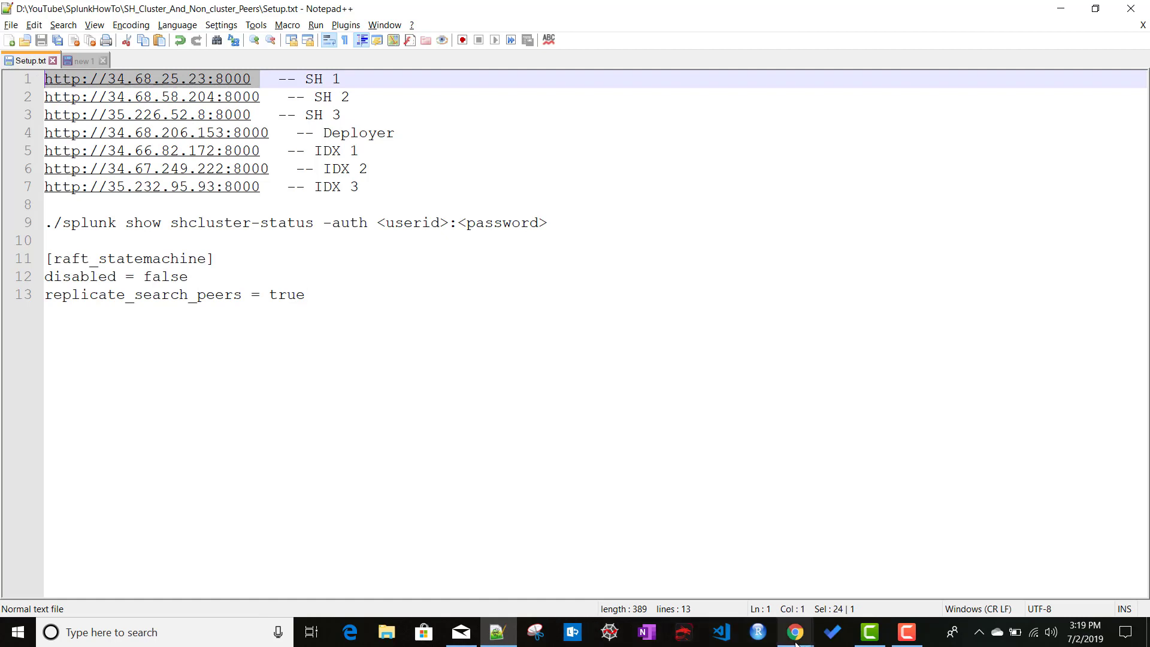
{"action": "mouse_move", "coordinate": [795, 632]}
{"action": "left_click", "coordinate": [570, 575]}
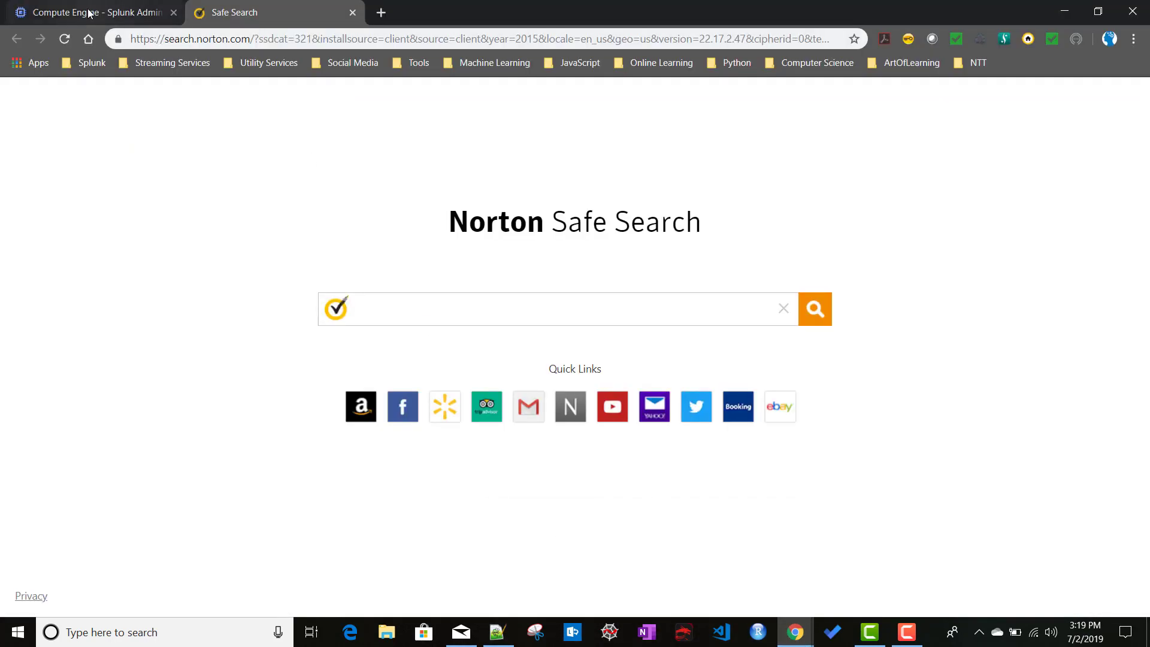
{"action": "left_click", "coordinate": [161, 20]}
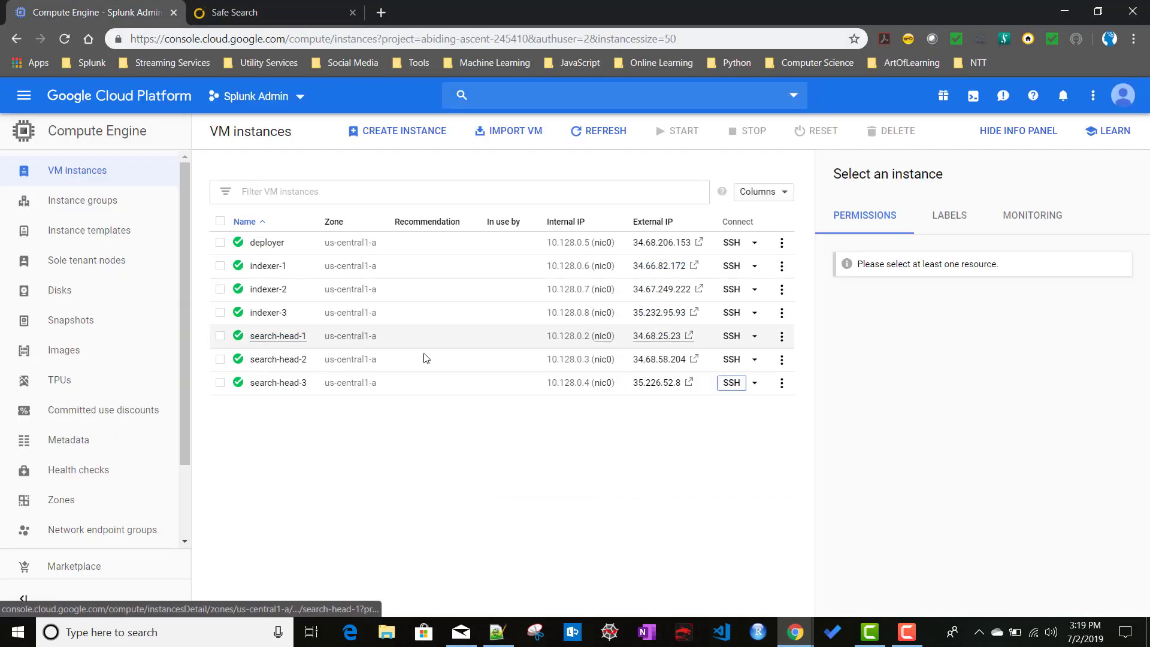
{"action": "left_click", "coordinate": [240, 18]}
{"action": "left_click", "coordinate": [317, 38]}
{"action": "key", "text": "ctrl+v"}
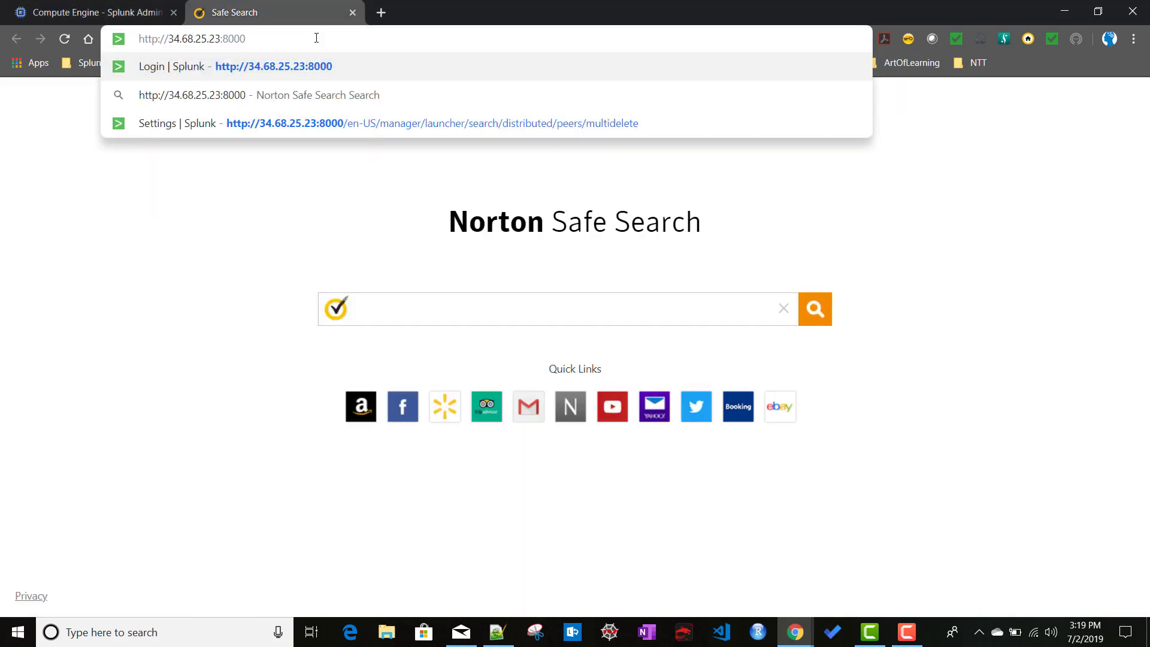
{"action": "key", "text": "Return"}
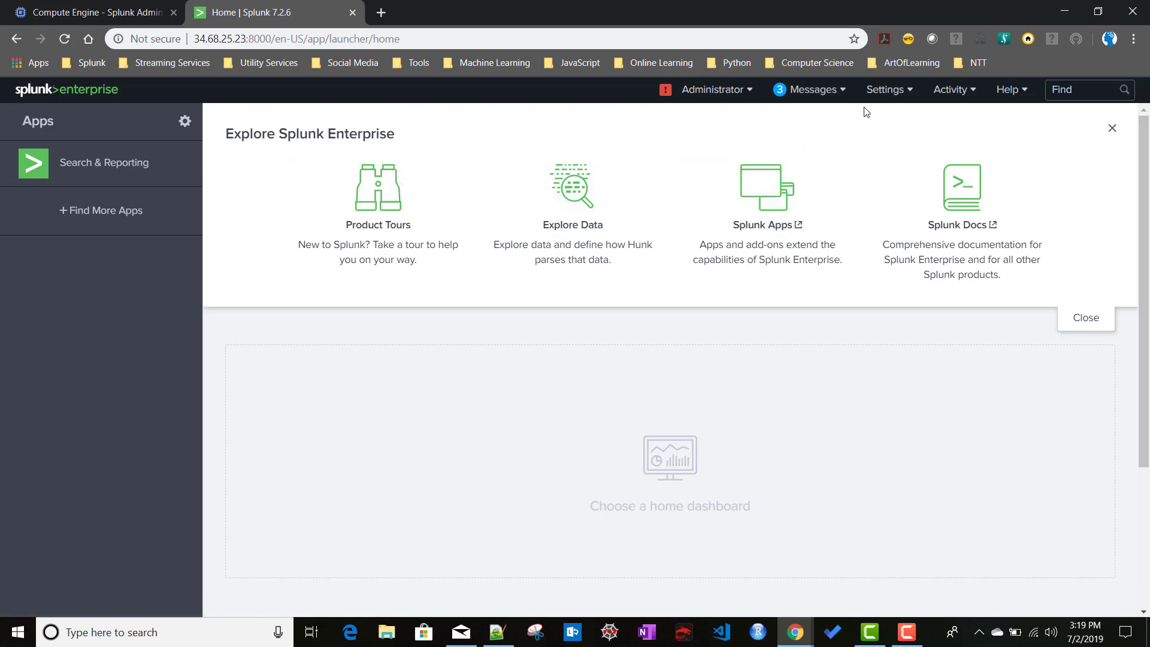
{"action": "left_click", "coordinate": [887, 91]}
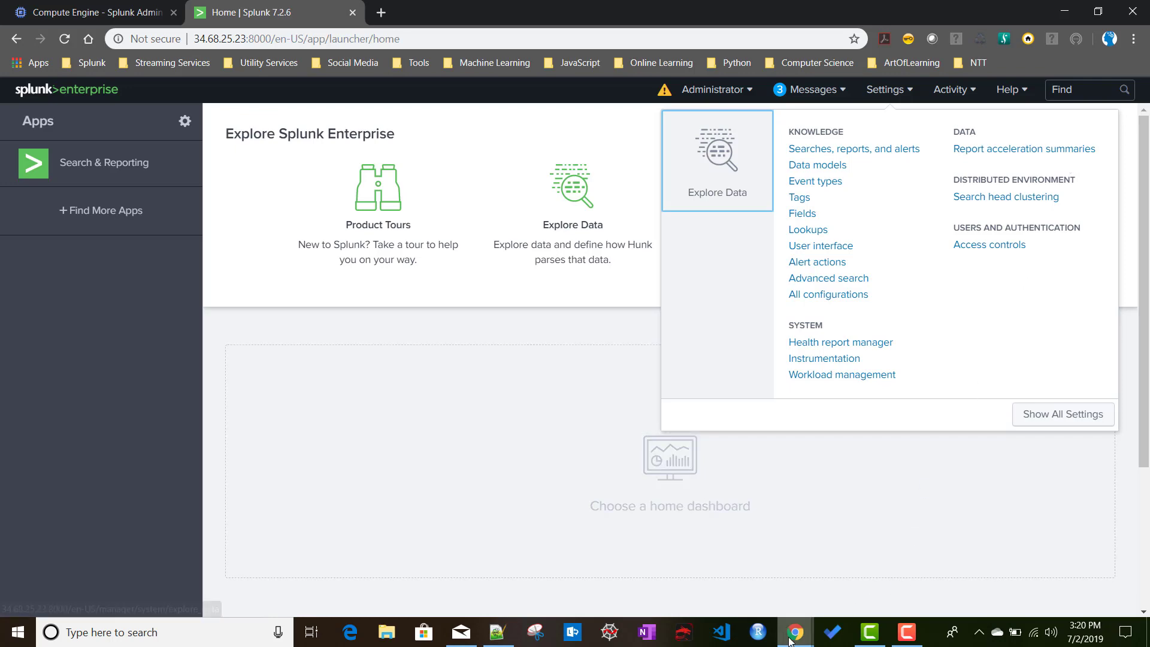
{"action": "mouse_move", "coordinate": [791, 642]}
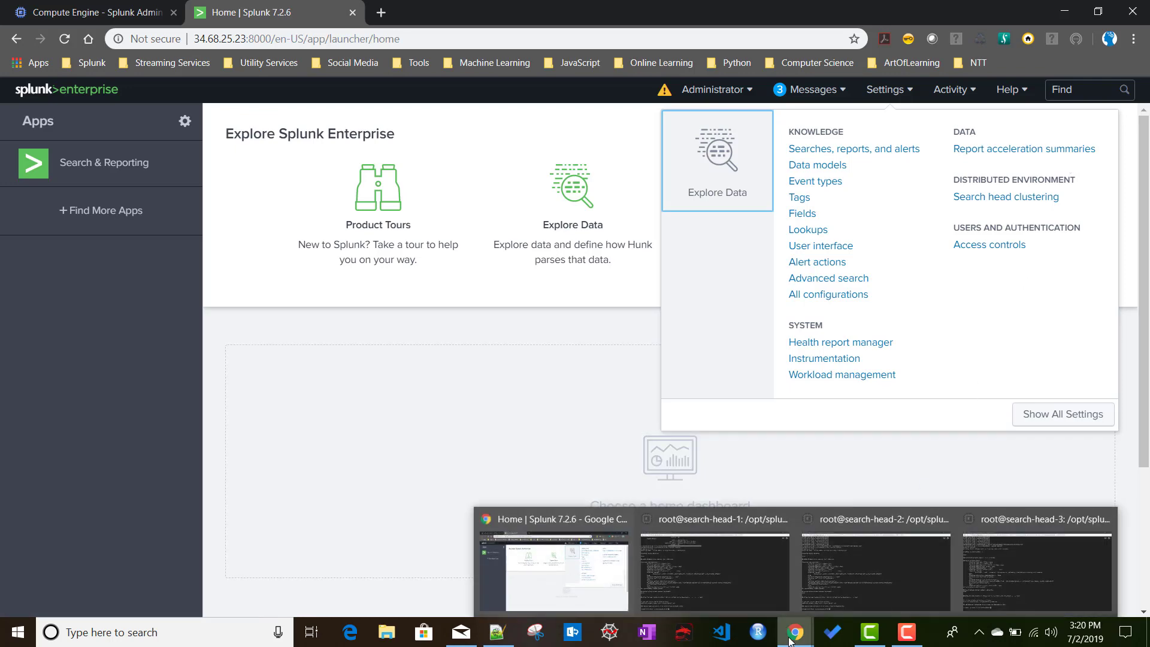
{"action": "left_click", "coordinate": [730, 575]}
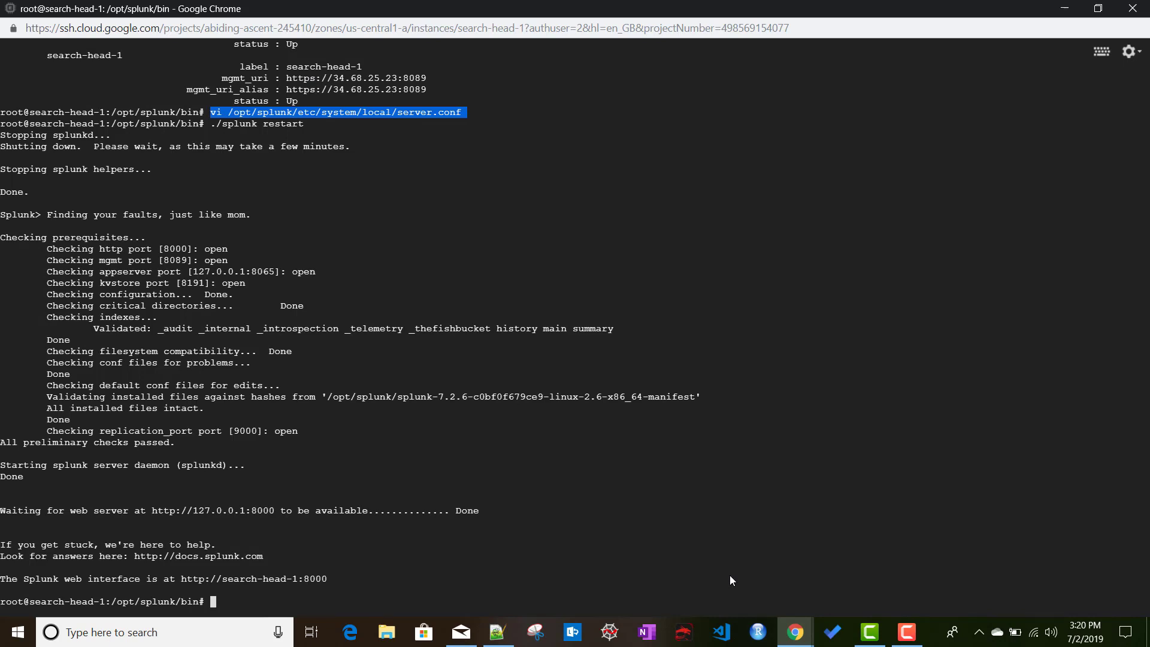
{"action": "mouse_move", "coordinate": [792, 634]}
{"action": "left_click", "coordinate": [559, 586]}
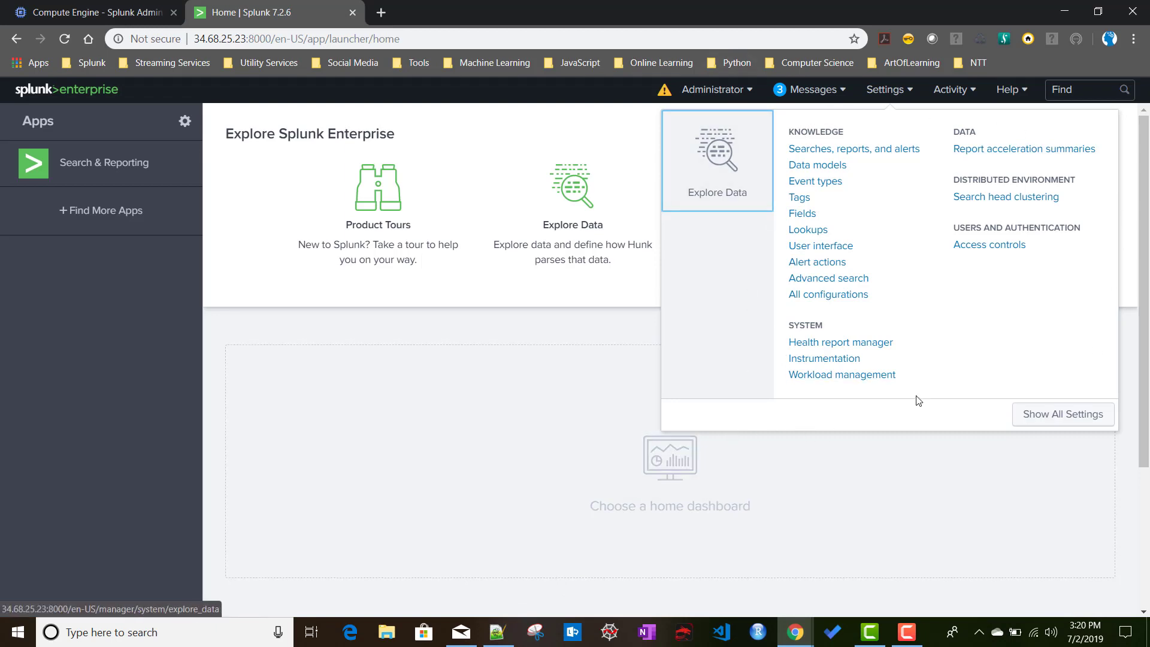
{"action": "left_click", "coordinate": [1062, 423]}
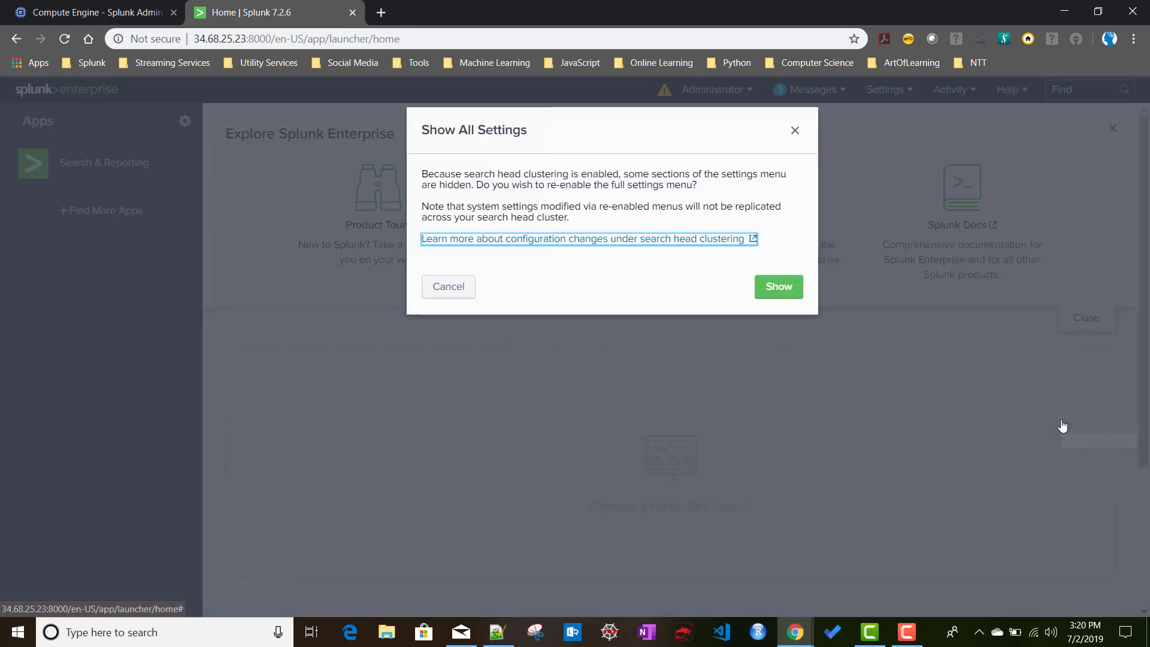
Confirm showing all settings, then go to Settings > Distributed search > Search peers.
{"action": "left_click", "coordinate": [778, 288]}
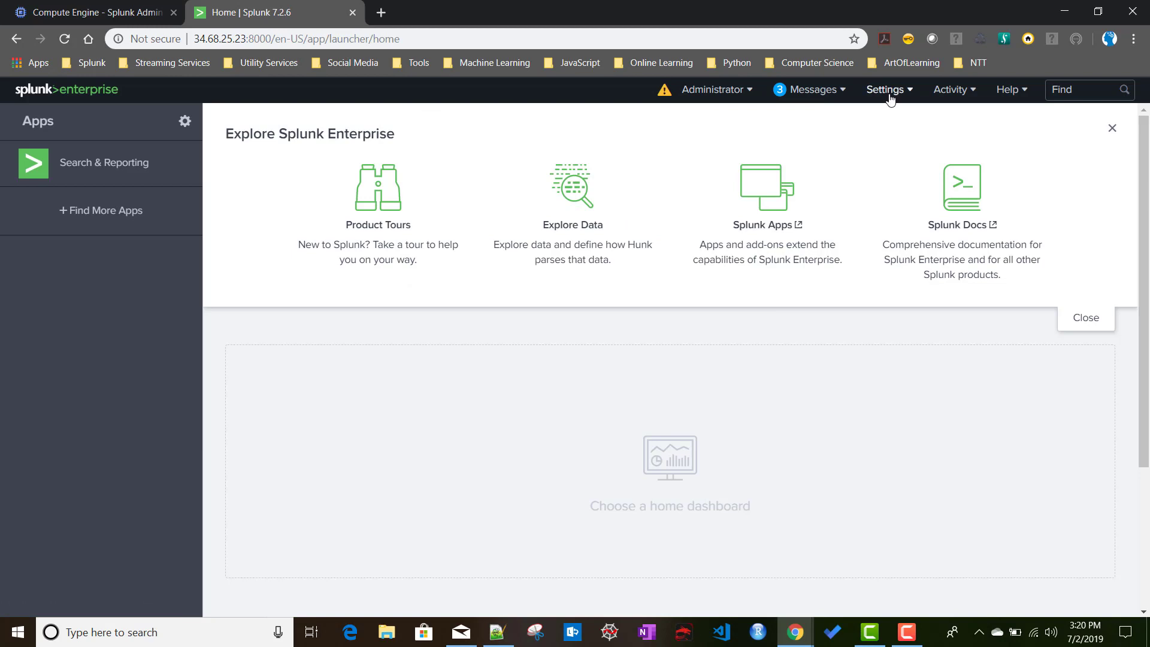
{"action": "left_click", "coordinate": [889, 91]}
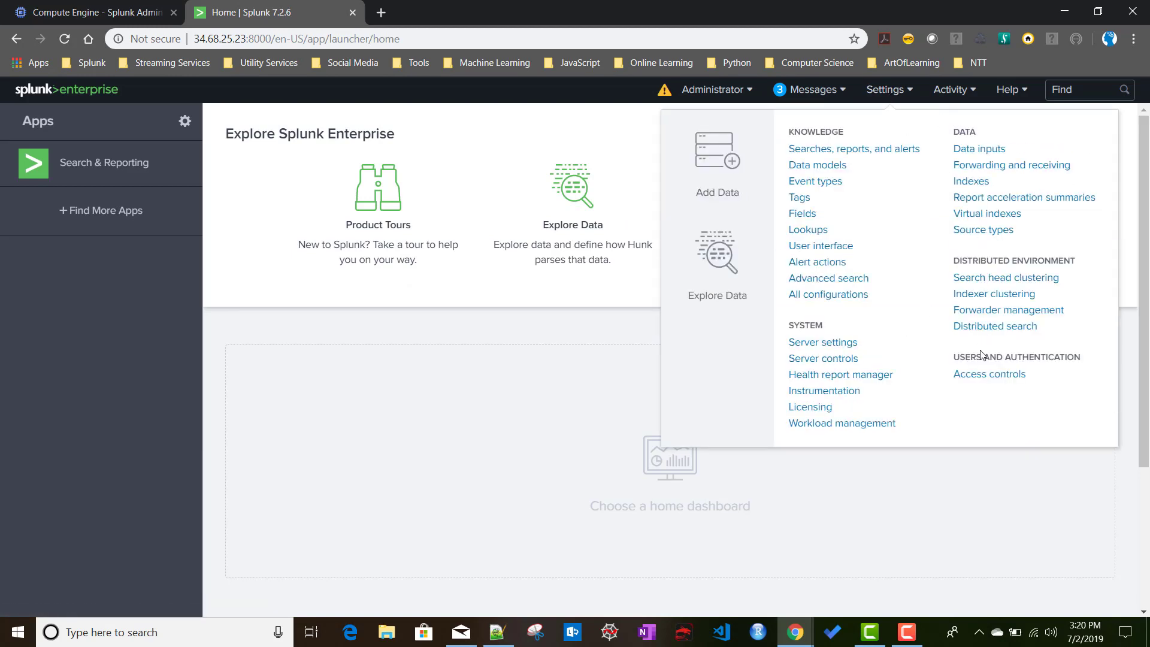
{"action": "left_click", "coordinate": [983, 327]}
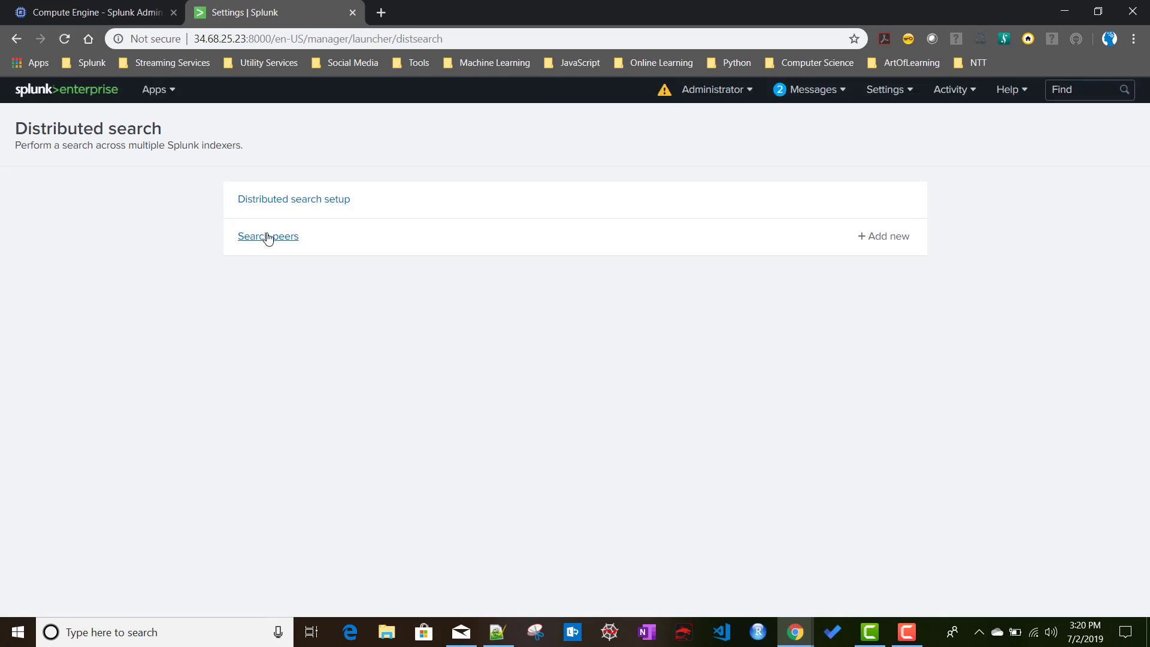
{"action": "left_click", "coordinate": [268, 237]}
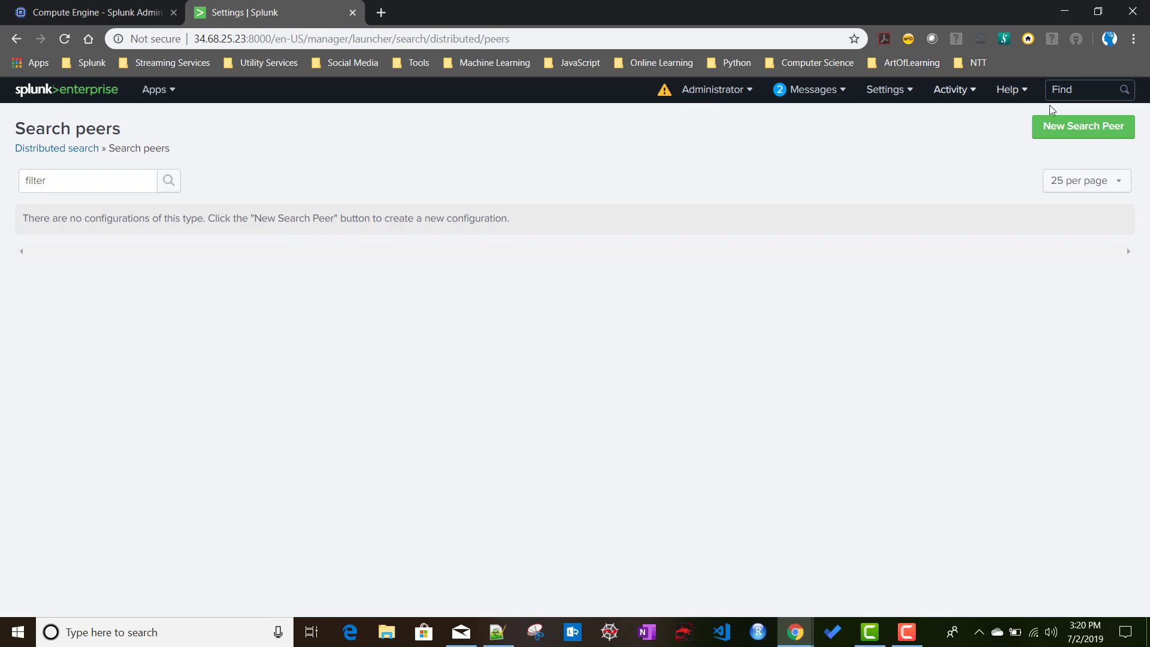
Start a new search peer with Peer URI 34.66.82.172:8089, copied from the notes.
{"action": "left_click", "coordinate": [1097, 131]}
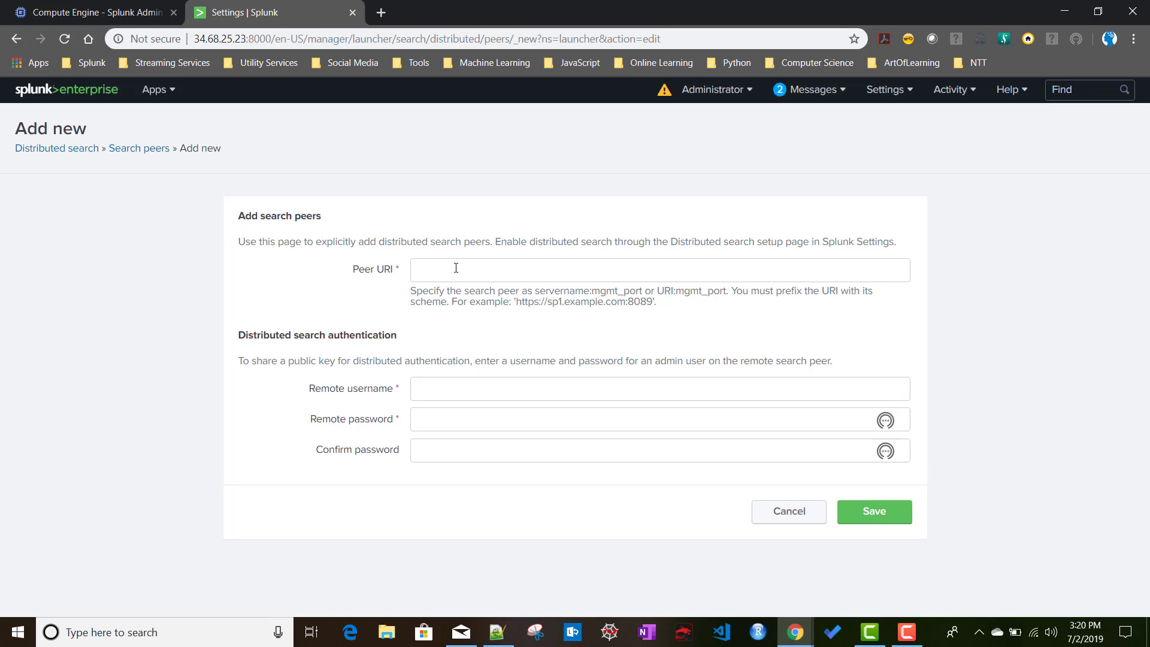
{"action": "left_click", "coordinate": [455, 267]}
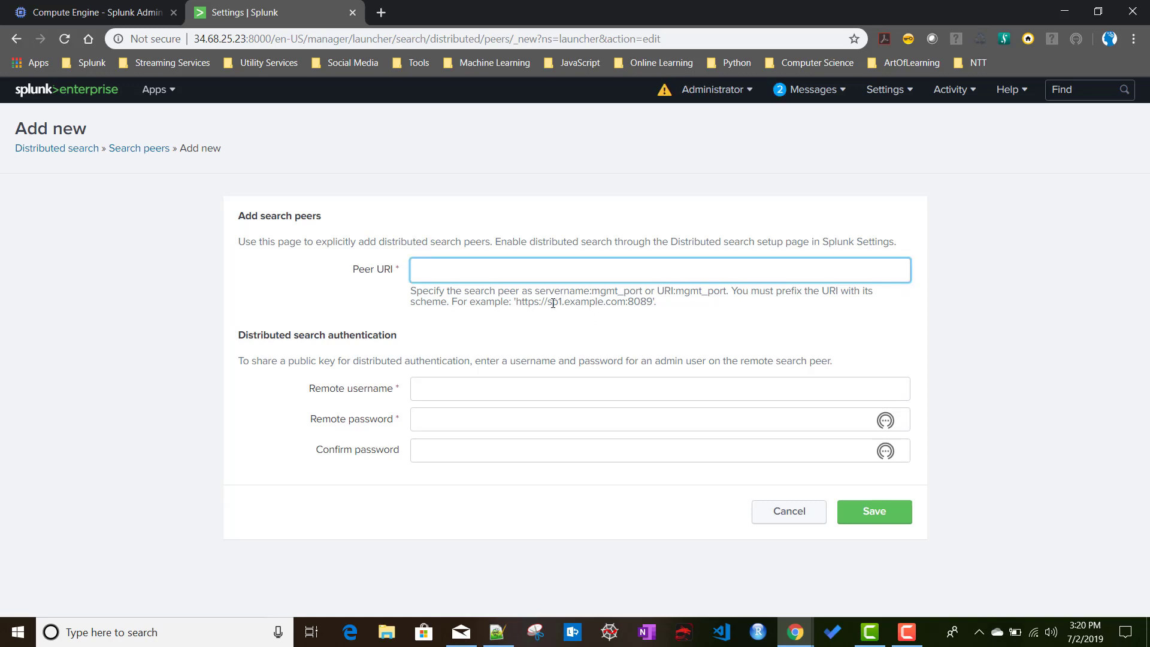
{"action": "double_click", "coordinate": [637, 302]}
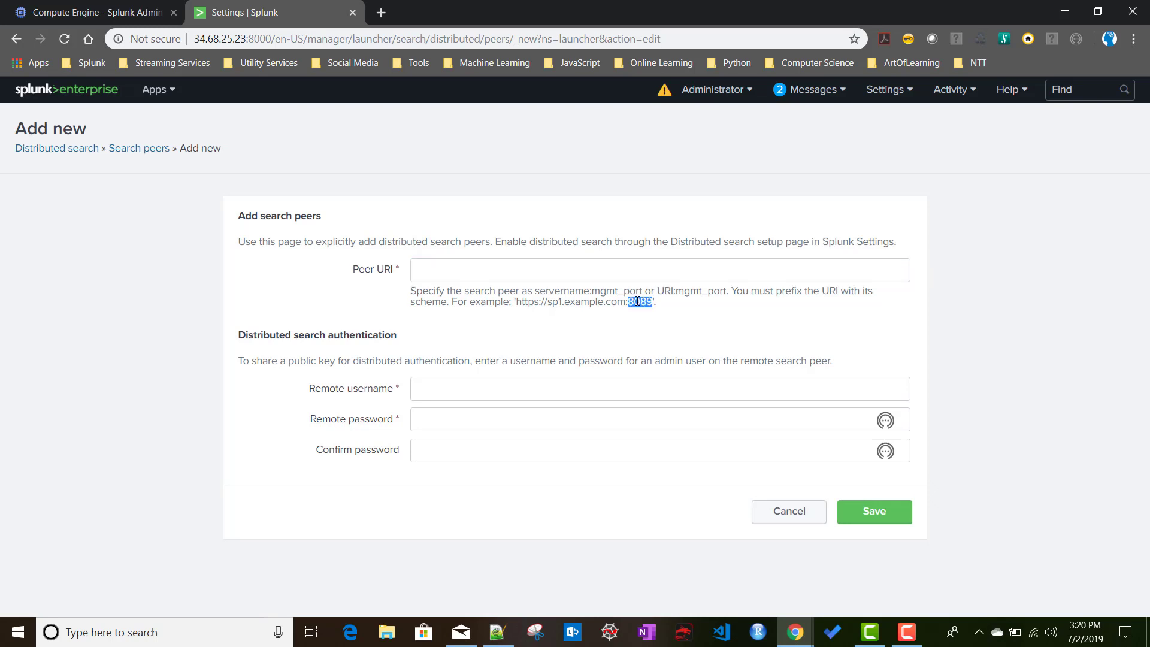
{"action": "left_click", "coordinate": [497, 632]}
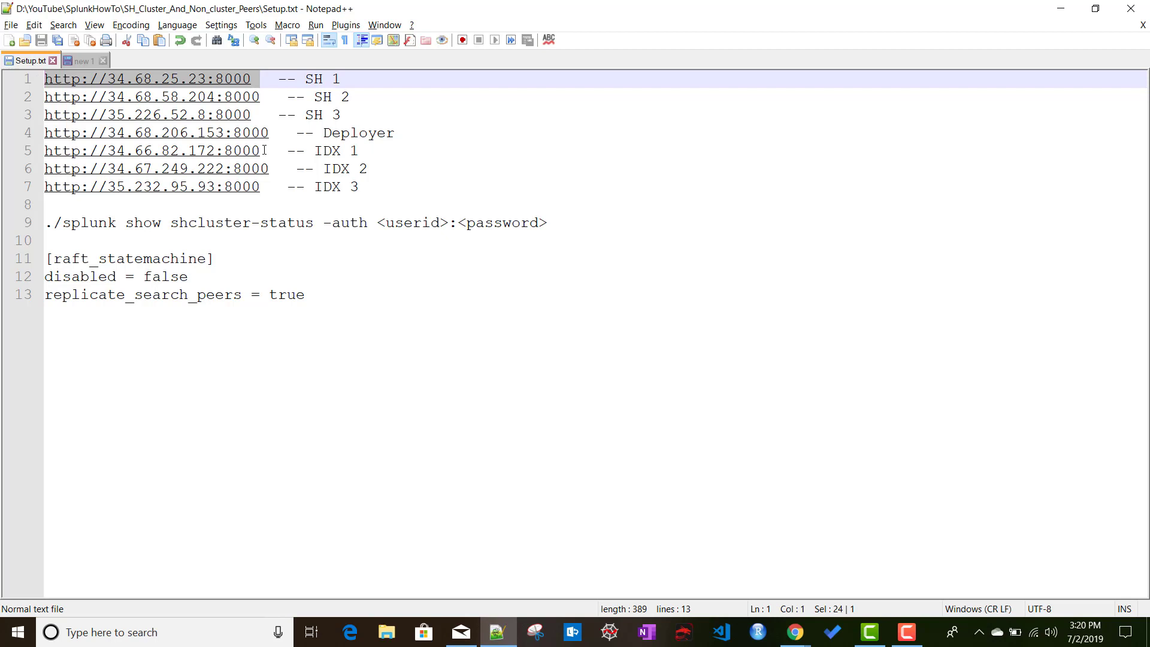
{"action": "left_click_drag", "start_coordinate": [263, 150], "coordinate": [111, 153]}
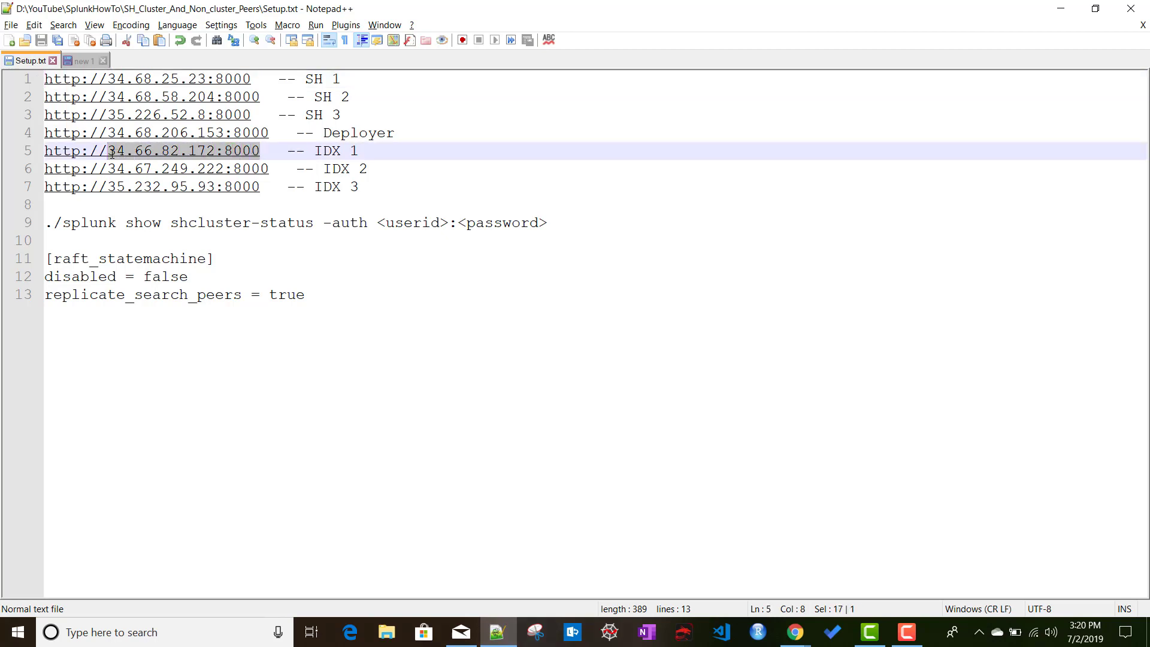
{"action": "key", "text": "ctrl+c"}
{"action": "key", "text": "alt+Tab"}
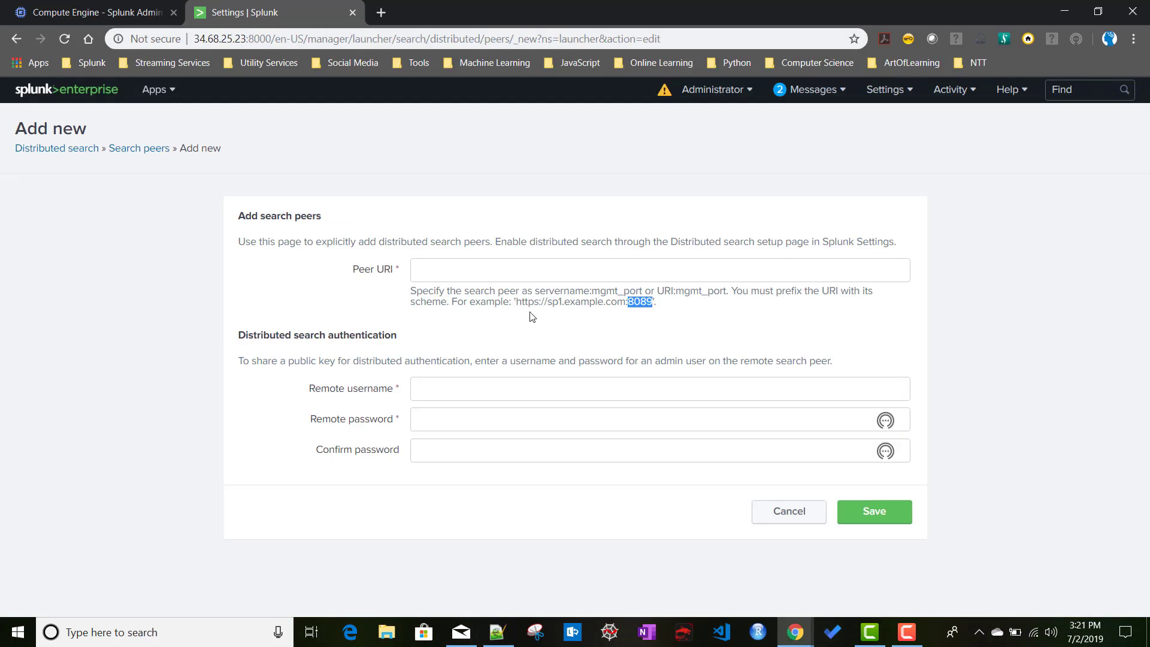
{"action": "left_click", "coordinate": [479, 269]}
{"action": "key", "text": "ctrl+v"}
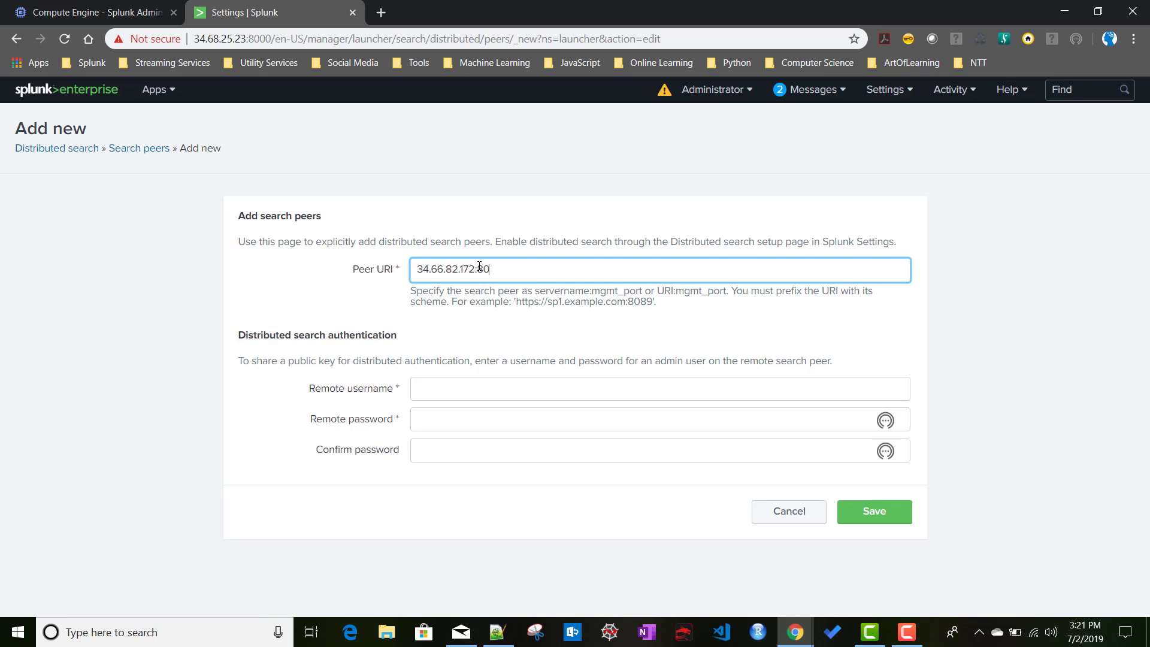
{"action": "type", "text": "89"}
Enter the remote admin username and password, save the peer, and view the Search peers list.
{"action": "left_click", "coordinate": [431, 397]}
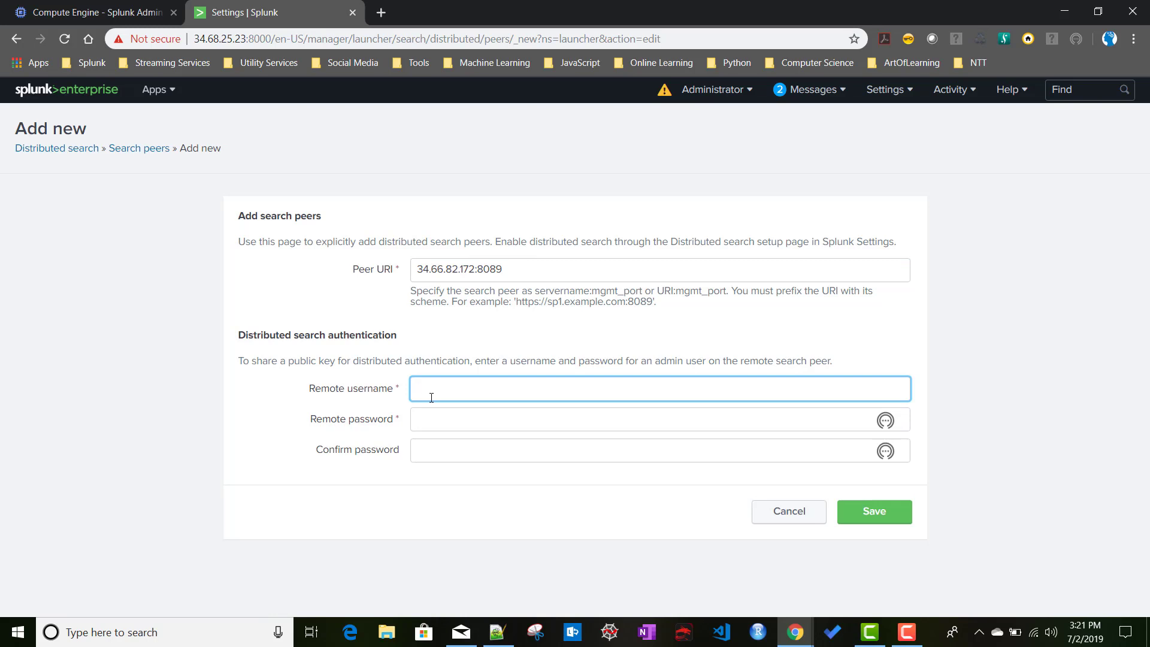
{"action": "type", "text": "admin"}
{"action": "key", "text": "Tab"}
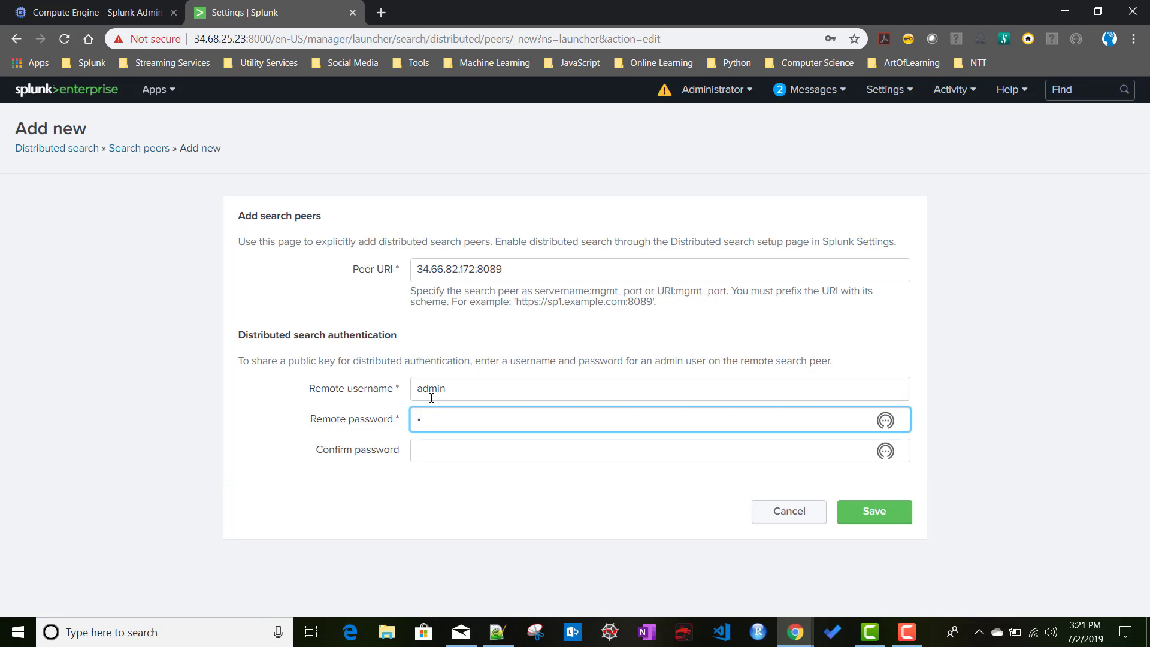
{"action": "left_click", "coordinate": [462, 452]}
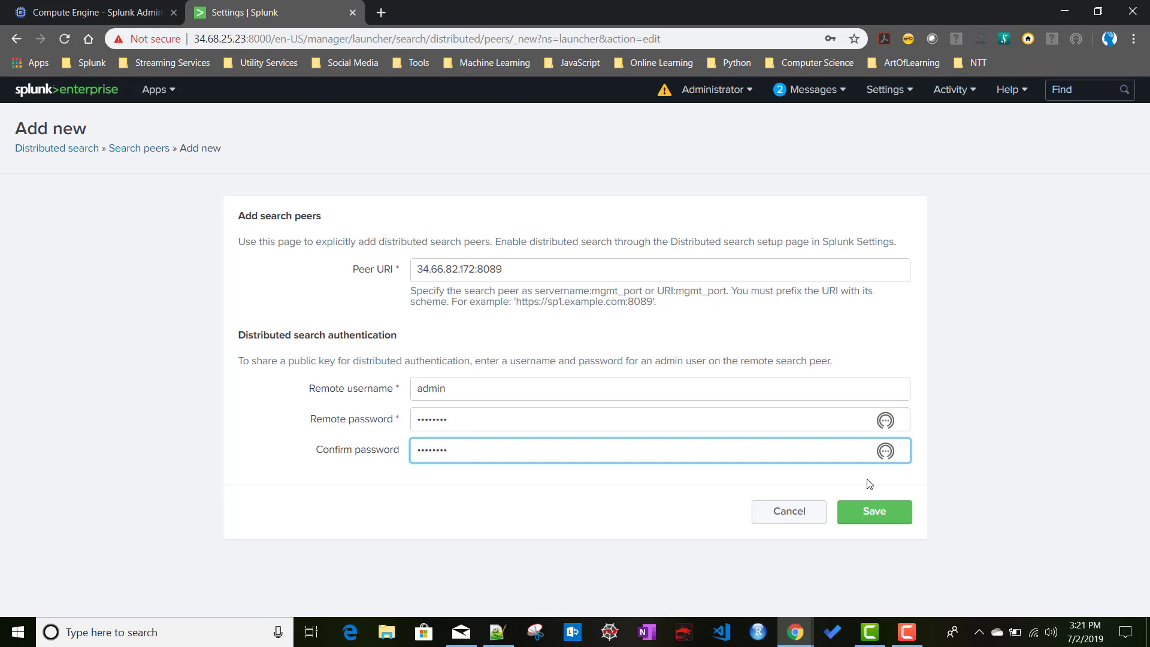
{"action": "left_click", "coordinate": [885, 515]}
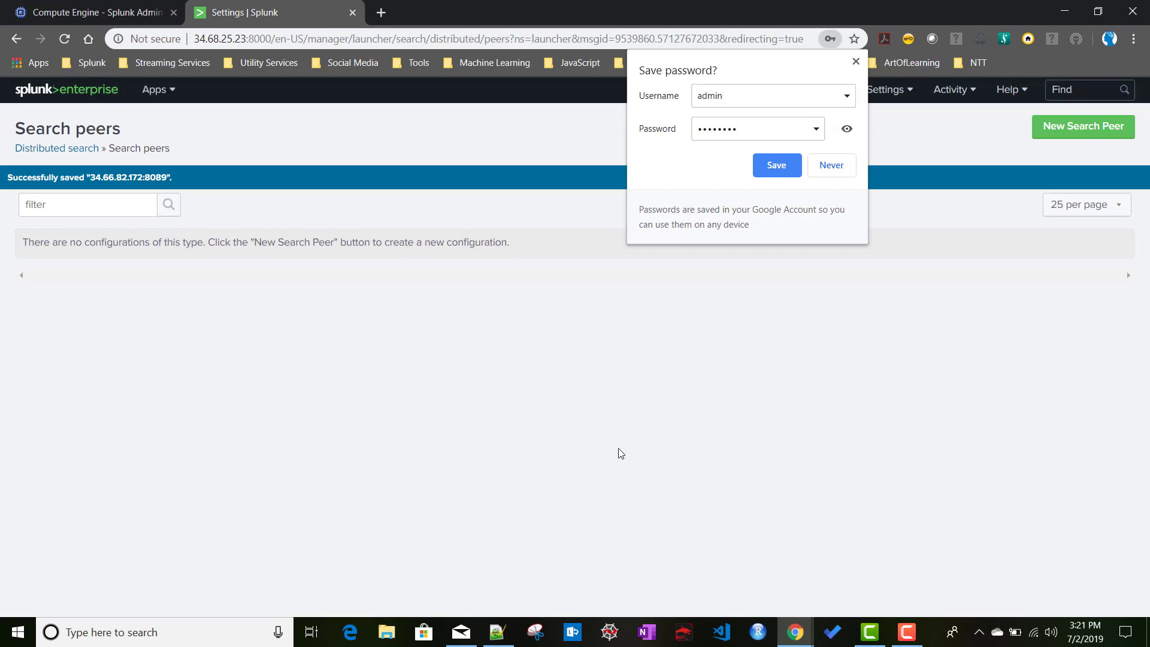
{"action": "left_click", "coordinate": [351, 327]}
{"action": "left_click", "coordinate": [60, 151]}
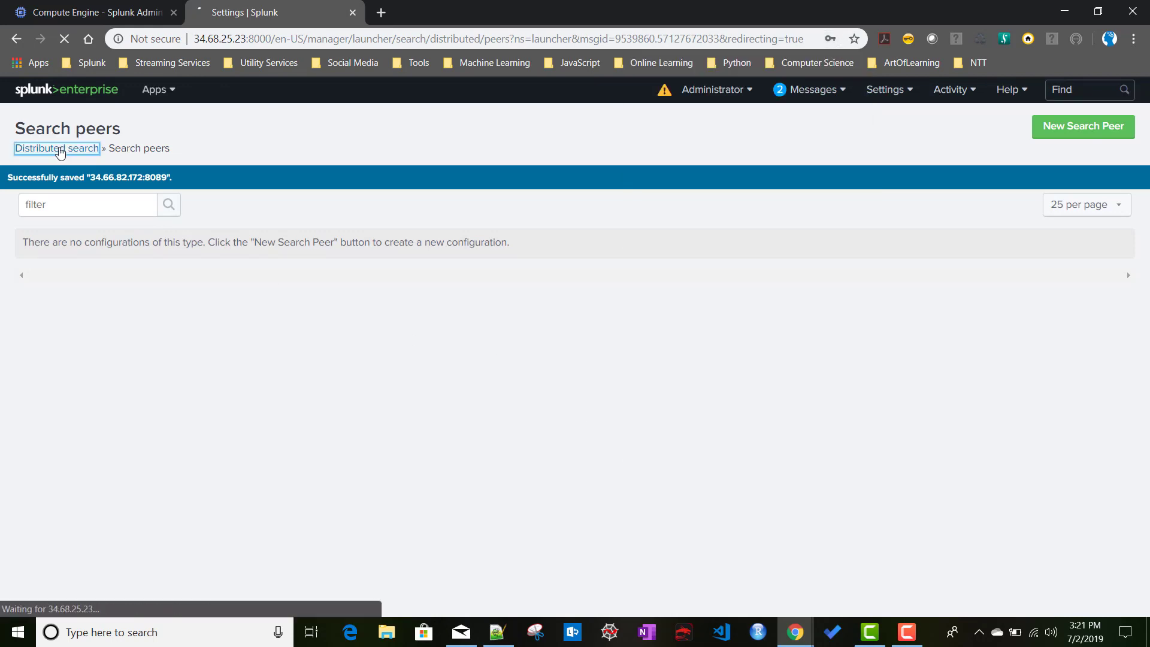
{"action": "left_click", "coordinate": [274, 240]}
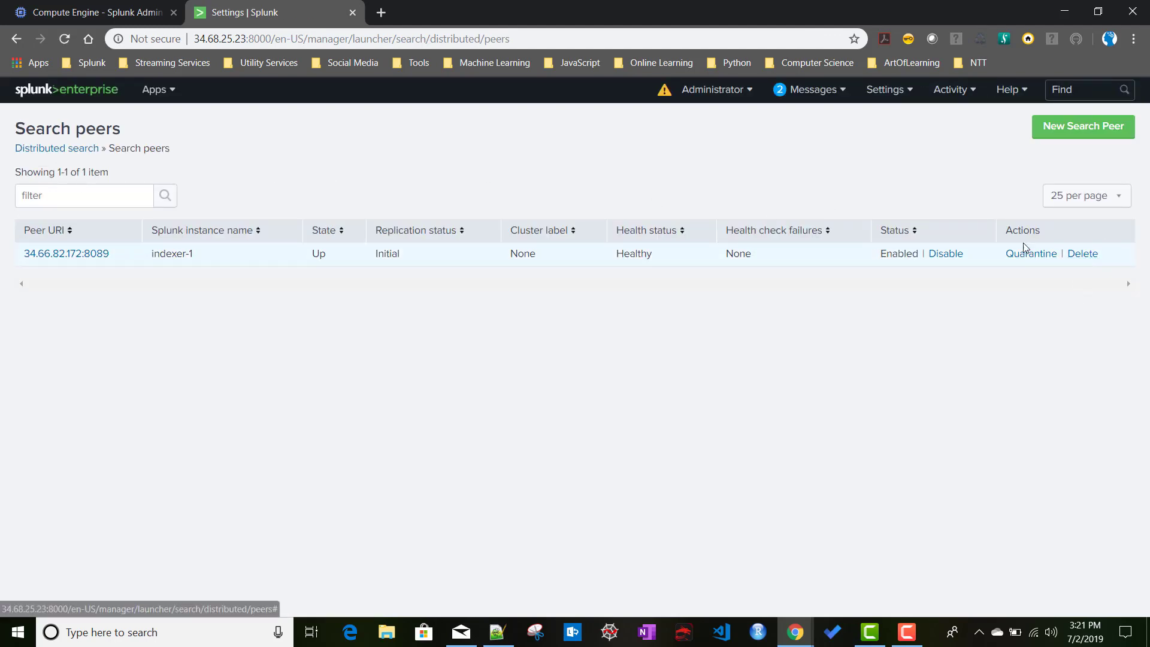
{"action": "left_click", "coordinate": [383, 16]}
Copy search head 2's address from Setup.txt line 2 and load it in the new tab.
{"action": "key", "text": "alt+Tab"}
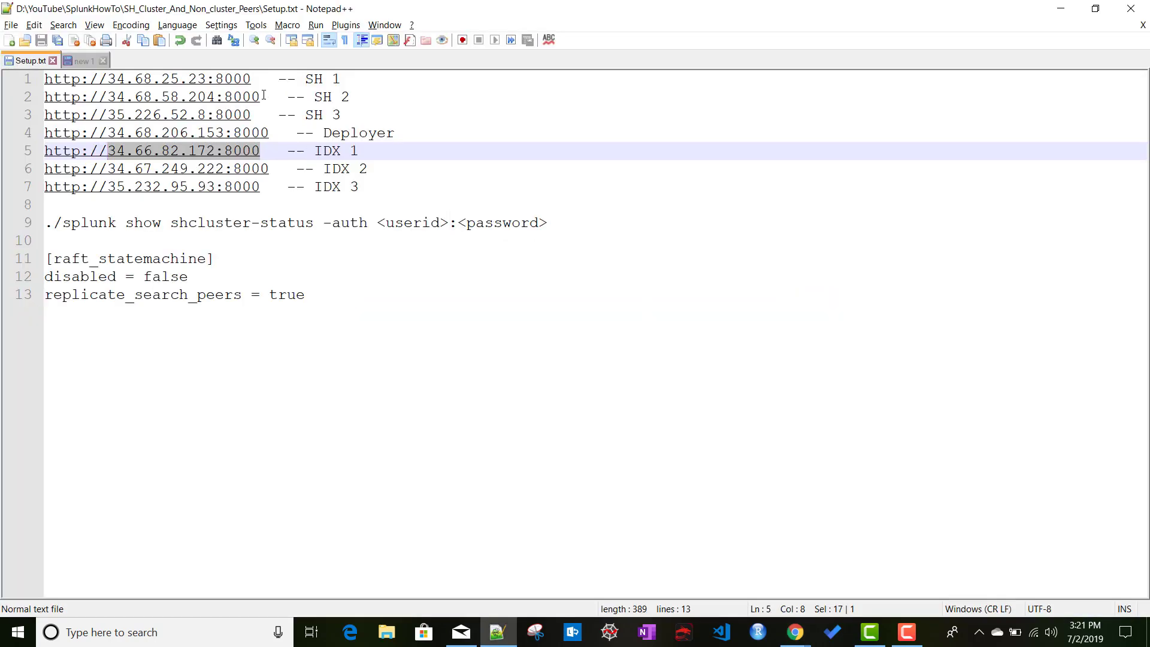
{"action": "left_click_drag", "start_coordinate": [263, 96], "coordinate": [39, 91]}
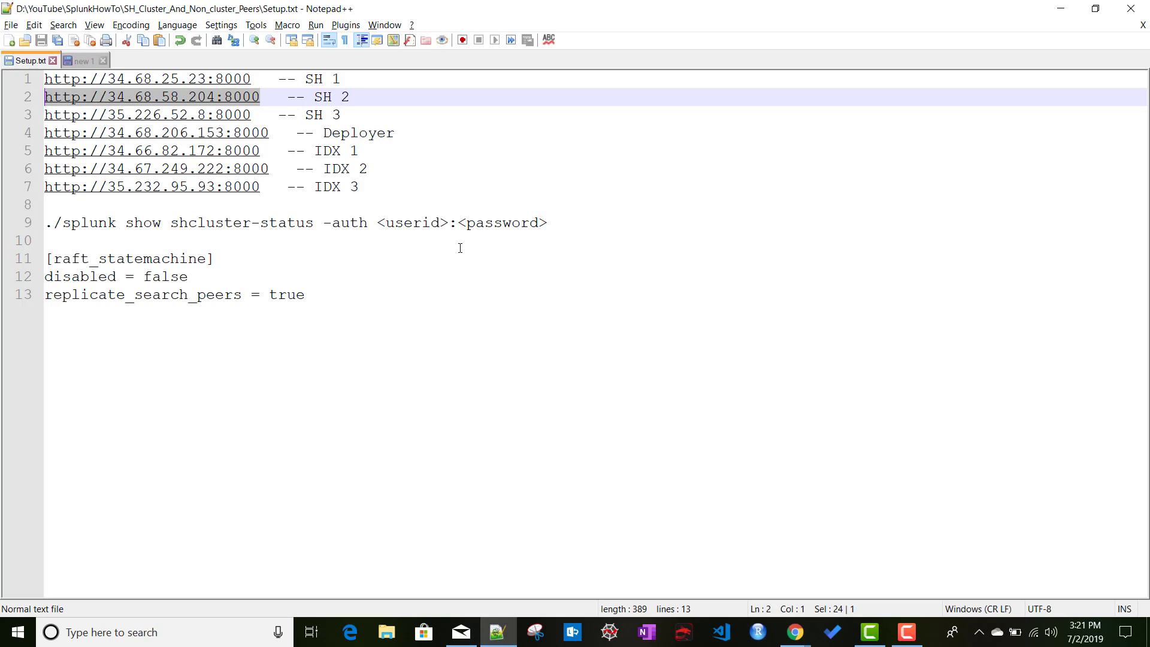
{"action": "key", "text": "ctrl+c"}
{"action": "key", "text": "alt+Tab"}
{"action": "left_click", "coordinate": [289, 37]}
{"action": "key", "text": "ctrl+v"}
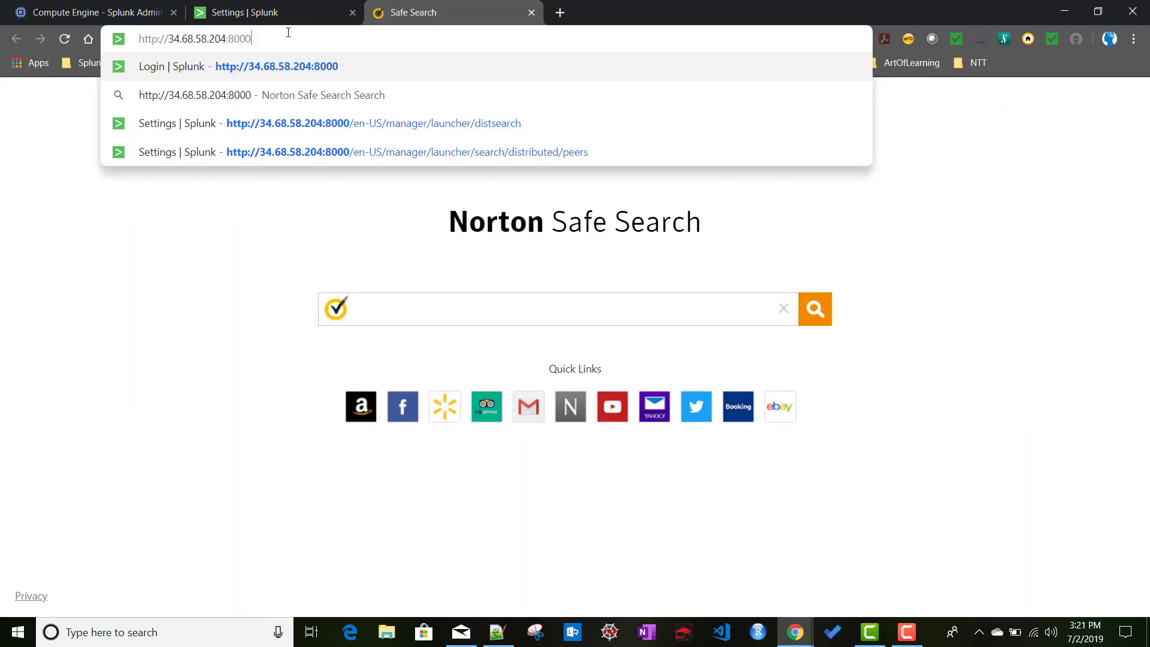
{"action": "key", "text": "Return"}
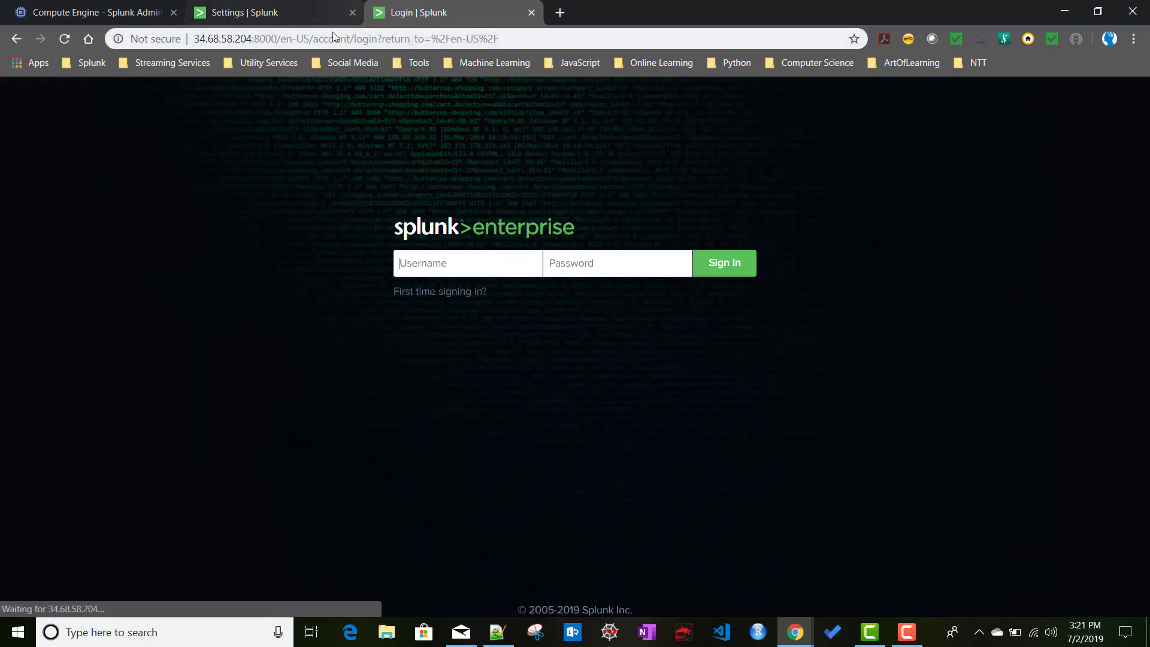
Sign in to search head 2 with the admin username and password.
{"action": "left_click", "coordinate": [270, 24]}
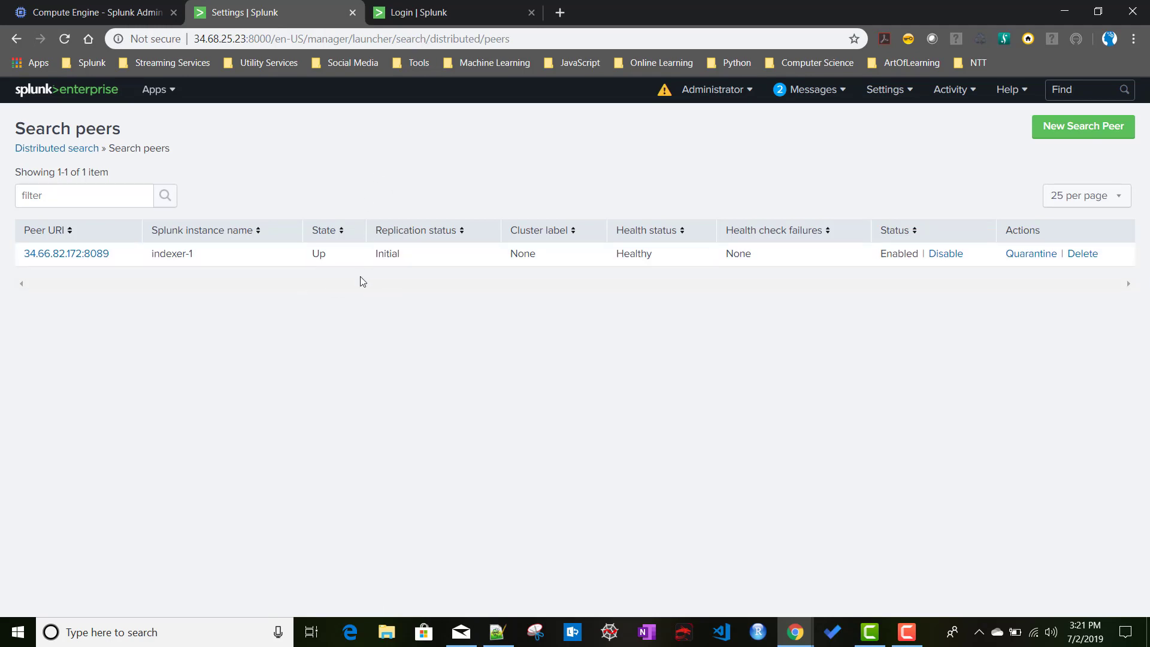
{"action": "left_click", "coordinate": [440, 15]}
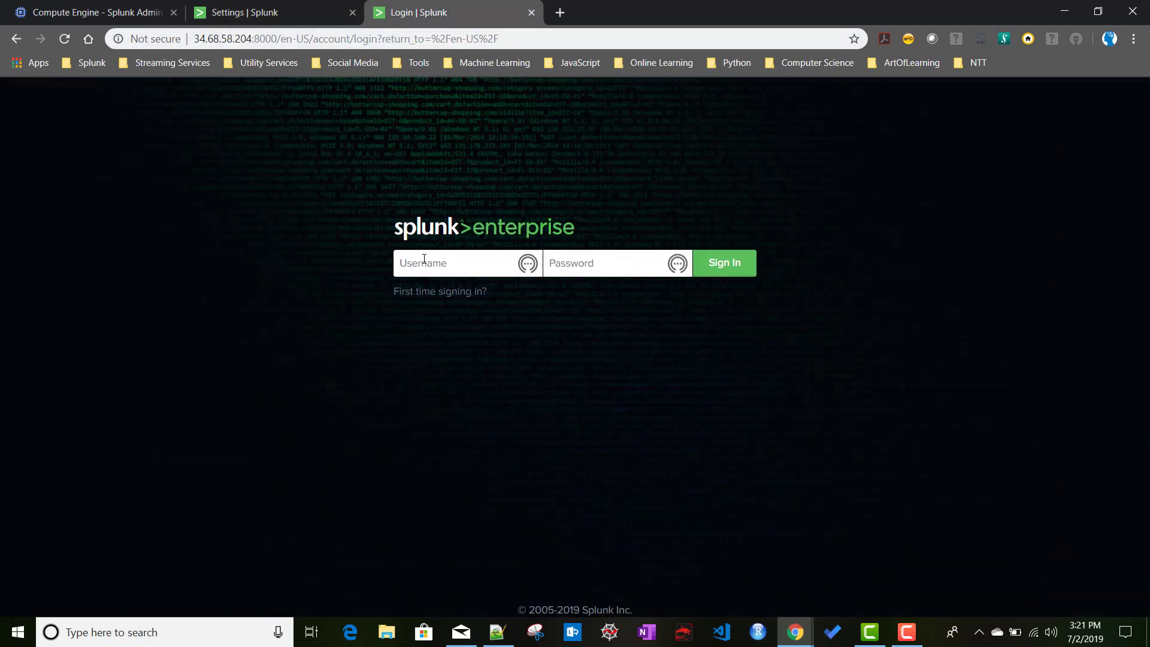
{"action": "type", "text": "admin"}
{"action": "key", "text": "Tab"}
{"action": "type", "text": "••"}
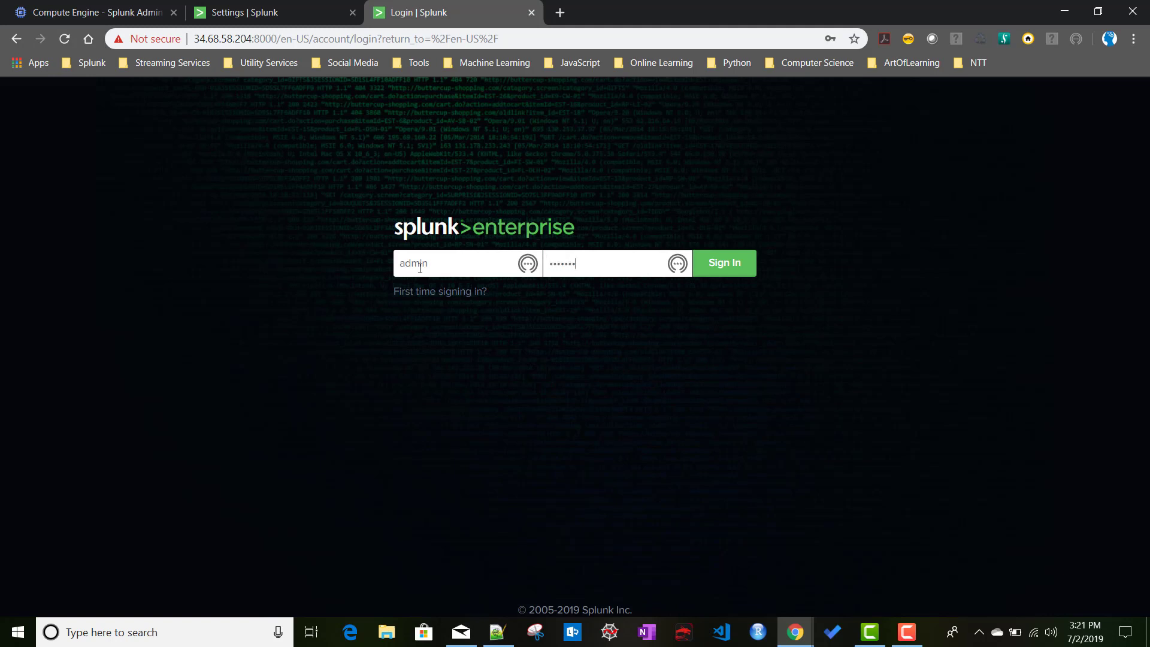
{"action": "key", "text": "Return"}
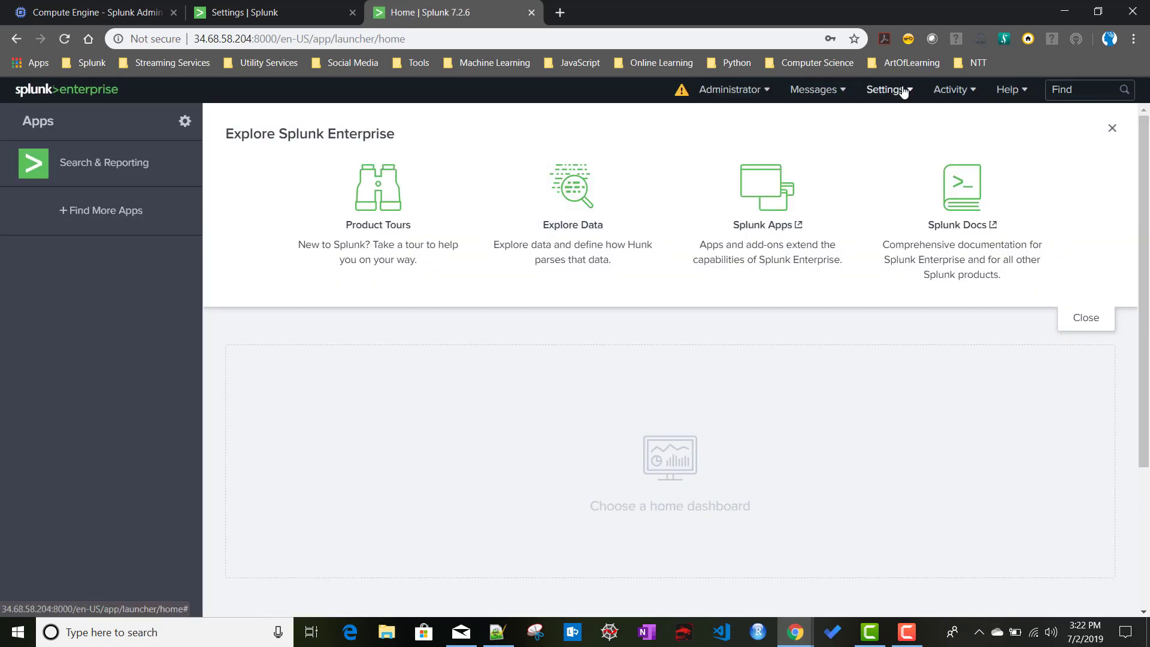
Show all settings on search head 2 and open Distributed search > Search peers, where indexer-1 already appears.
{"action": "left_click", "coordinate": [887, 90]}
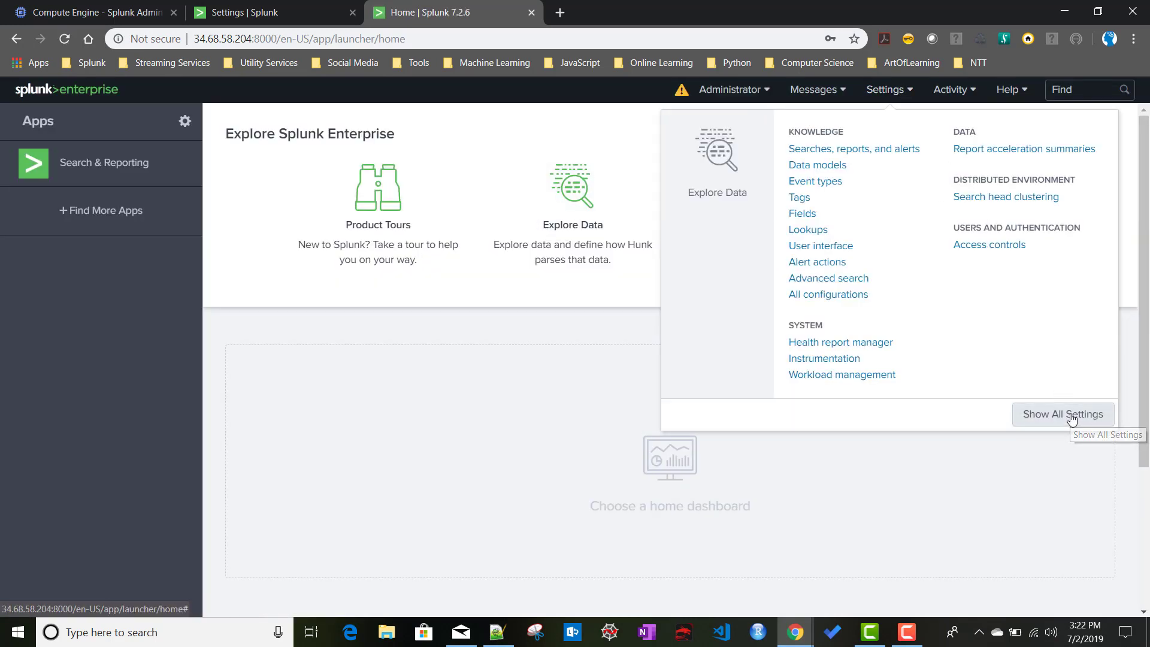
{"action": "left_click", "coordinate": [1072, 419]}
{"action": "left_click", "coordinate": [772, 293]}
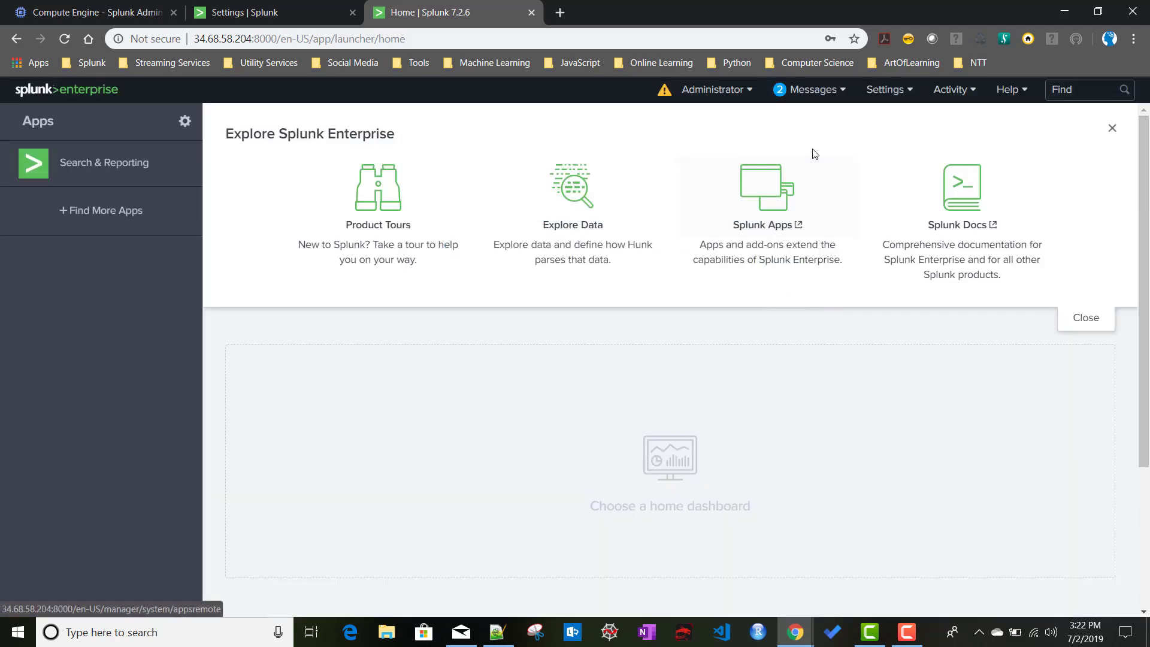
{"action": "left_click", "coordinate": [887, 90]}
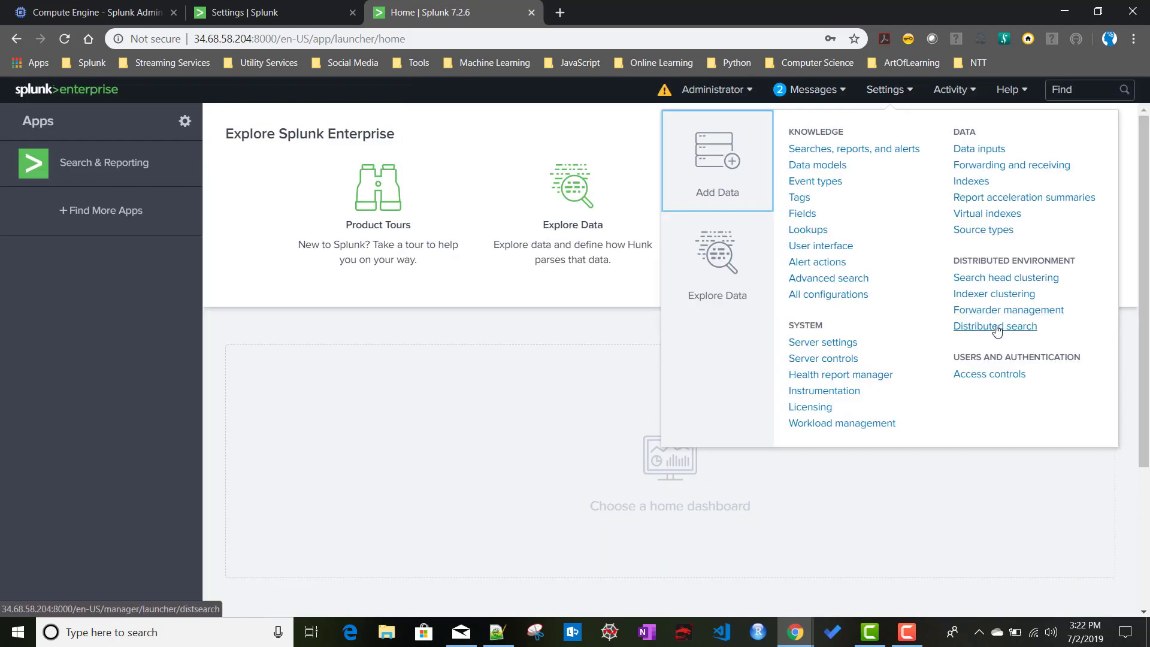
{"action": "left_click", "coordinate": [995, 326]}
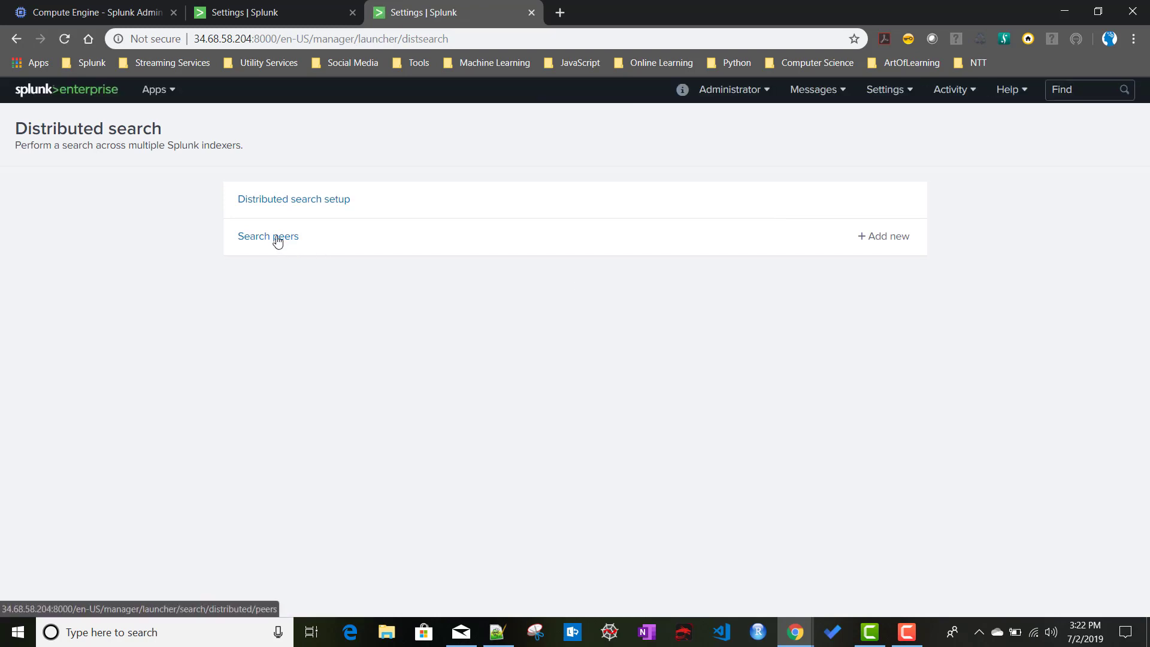
{"action": "left_click", "coordinate": [277, 238]}
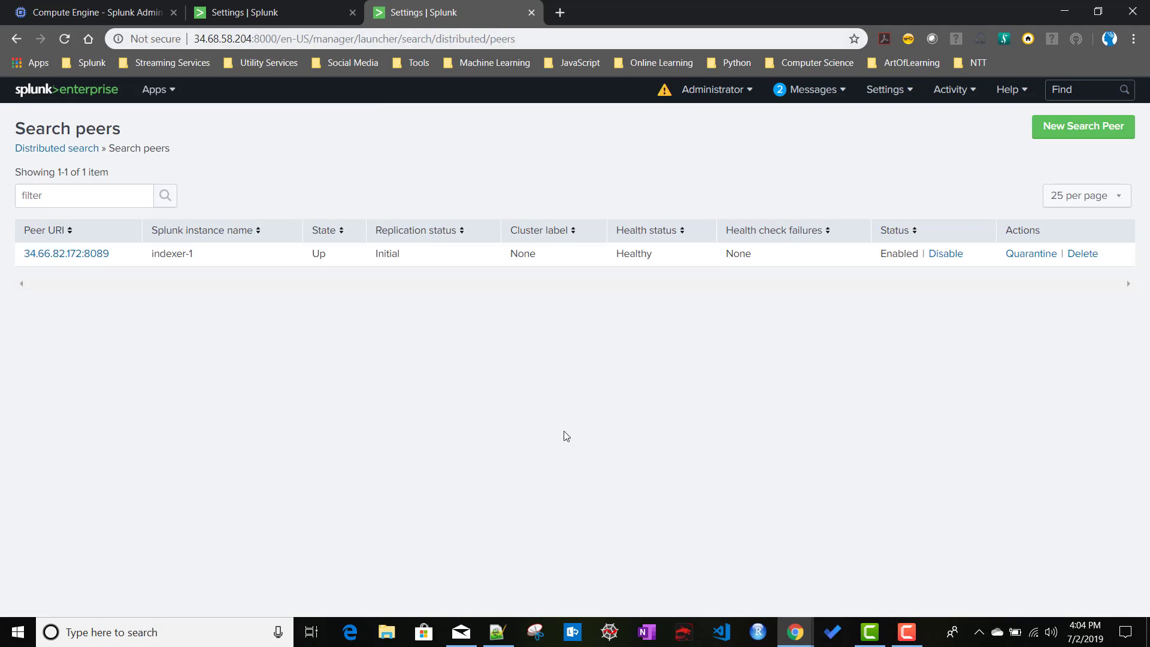
{"action": "left_click", "coordinate": [504, 640]}
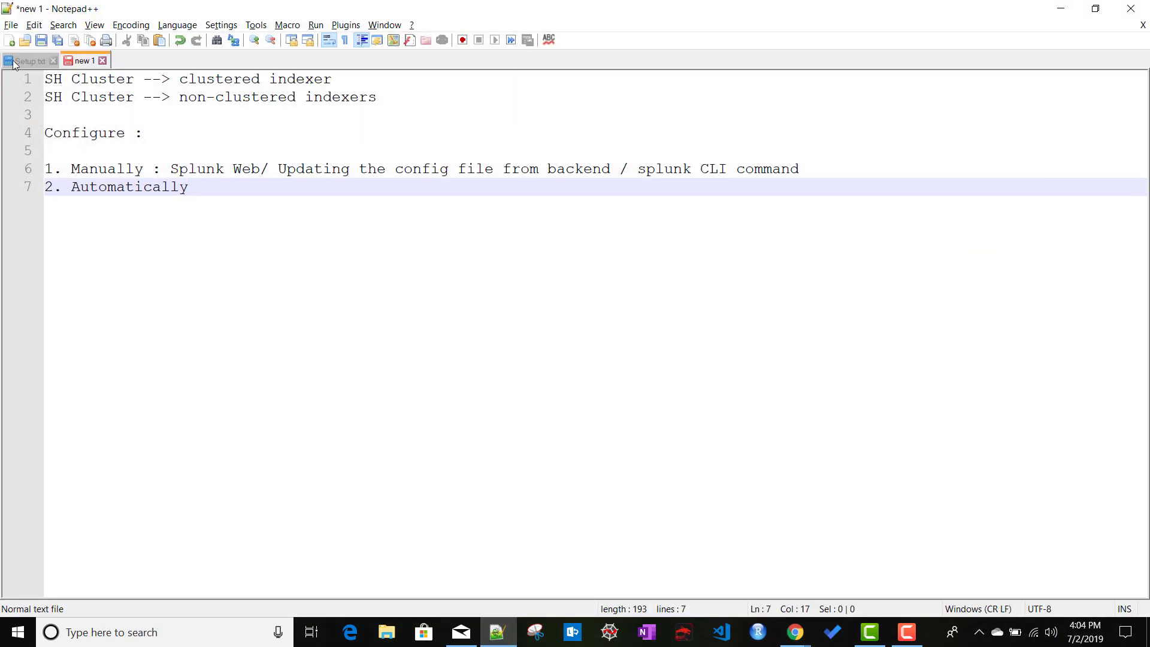
Load the third search head at 35.226.52.8:8000 in a new Chrome tab, copying its address from Setup.txt.
{"action": "left_click", "coordinate": [24, 61]}
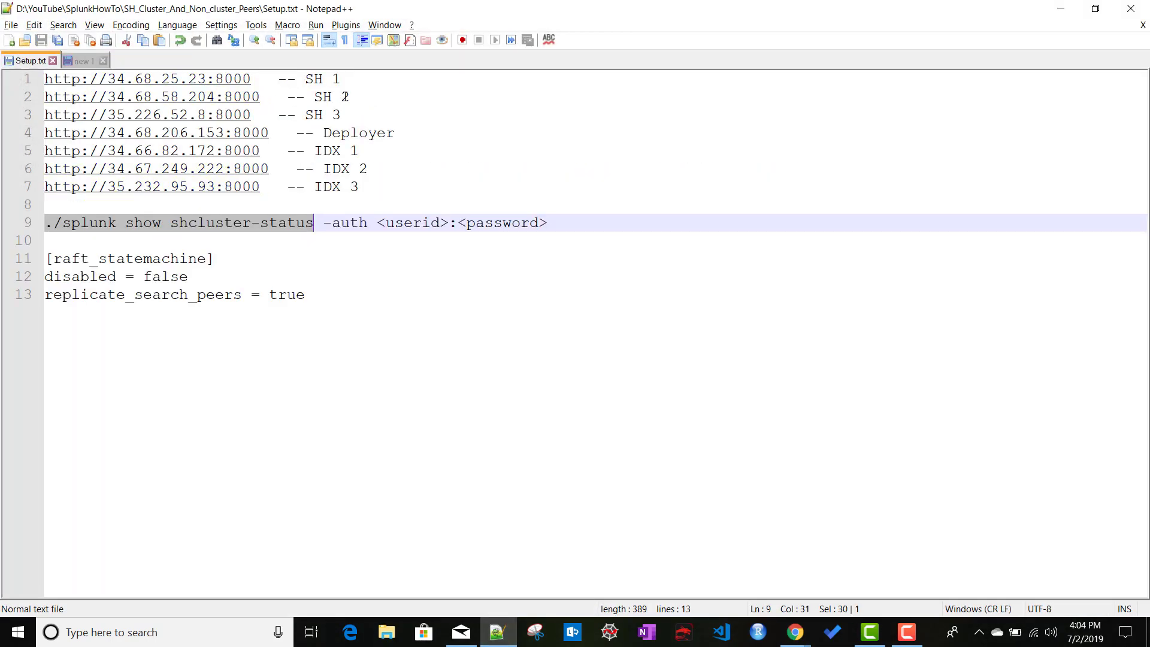
{"action": "left_click_drag", "start_coordinate": [258, 113], "coordinate": [47, 118]}
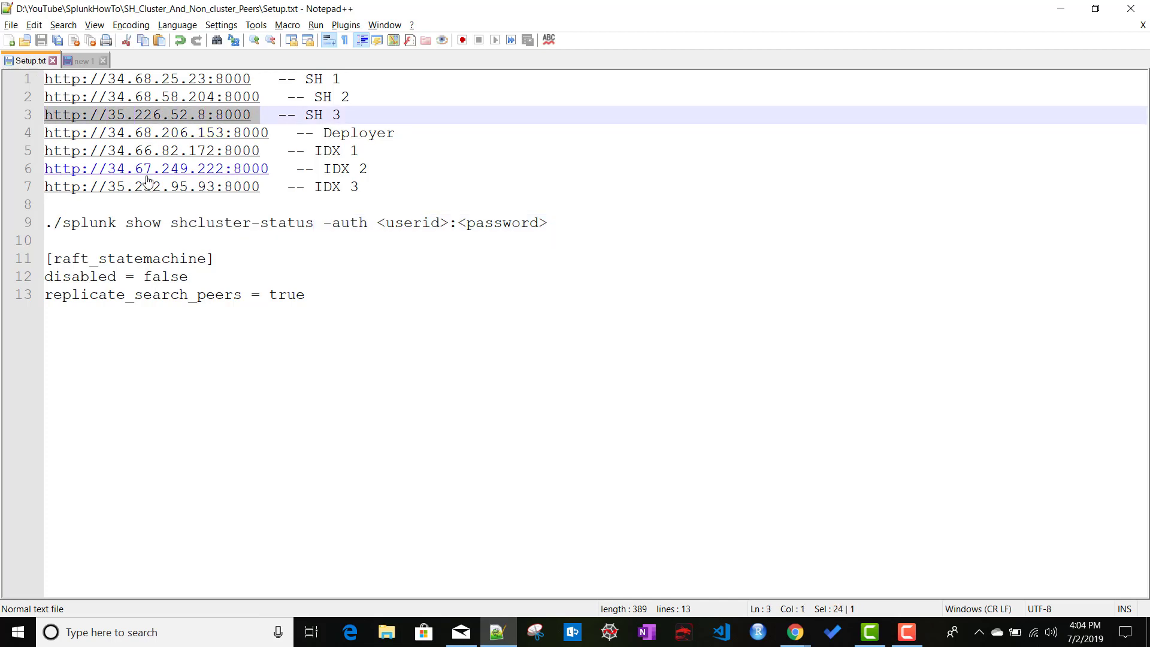
{"action": "key", "text": "alt+Tab"}
{"action": "left_click", "coordinate": [560, 15]}
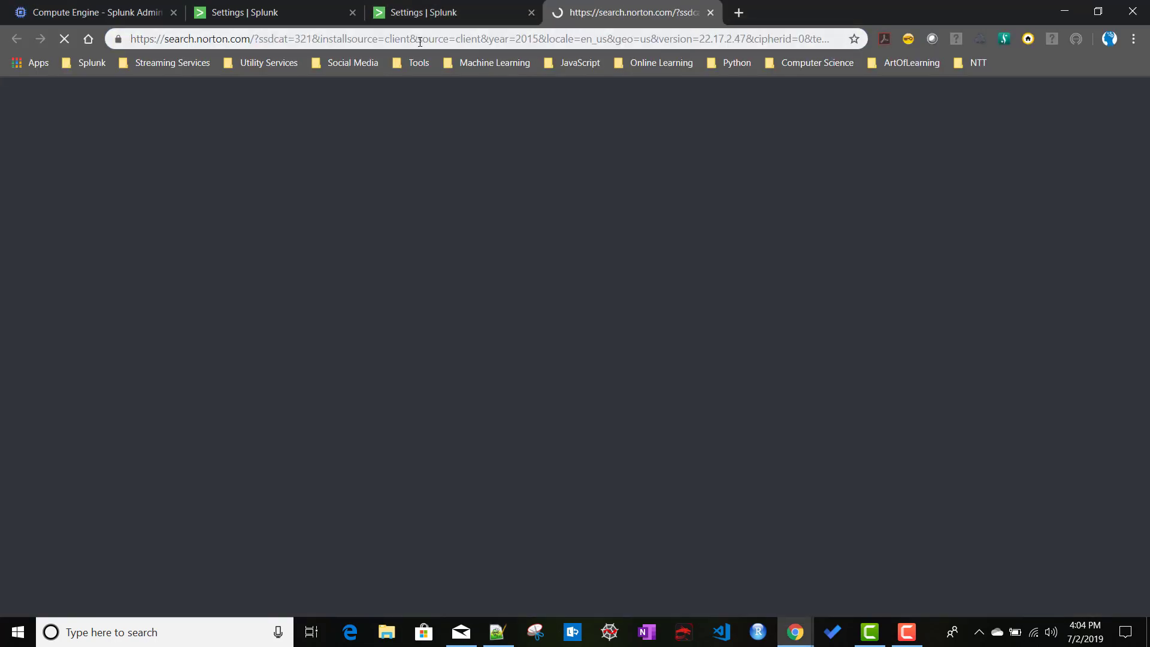
{"action": "left_click", "coordinate": [424, 42]}
{"action": "key", "text": "ctrl+v"}
{"action": "key", "text": "Return"}
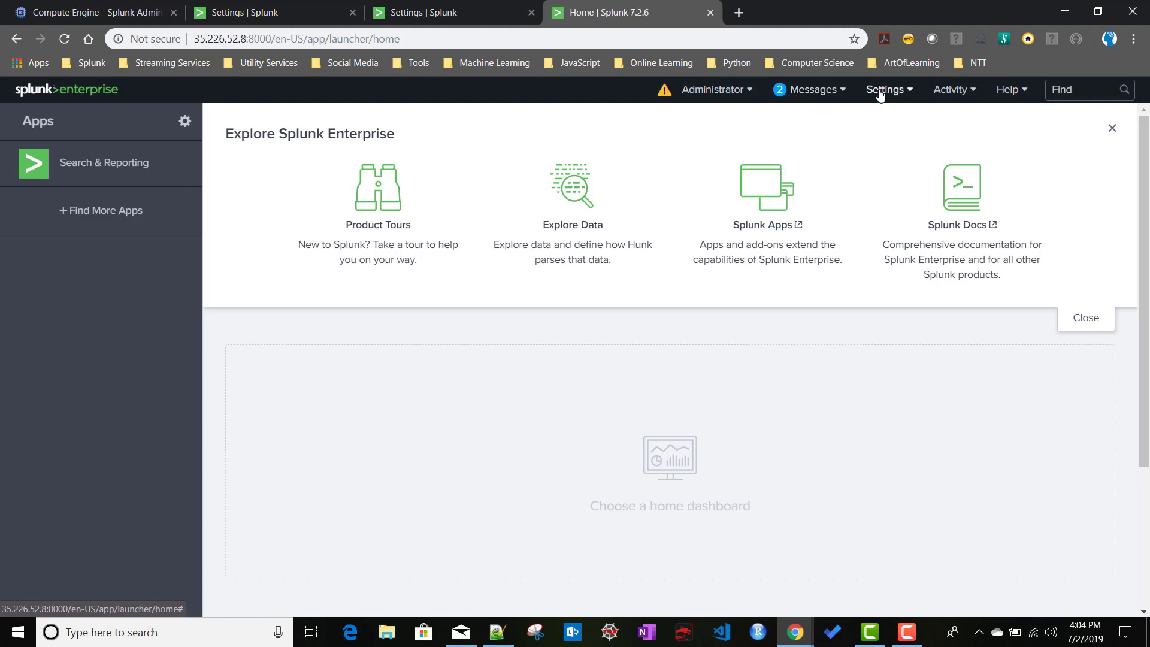
Open its Distributed search > Search peers page, showing indexer-1, then return to the first search head.
{"action": "left_click", "coordinate": [880, 91]}
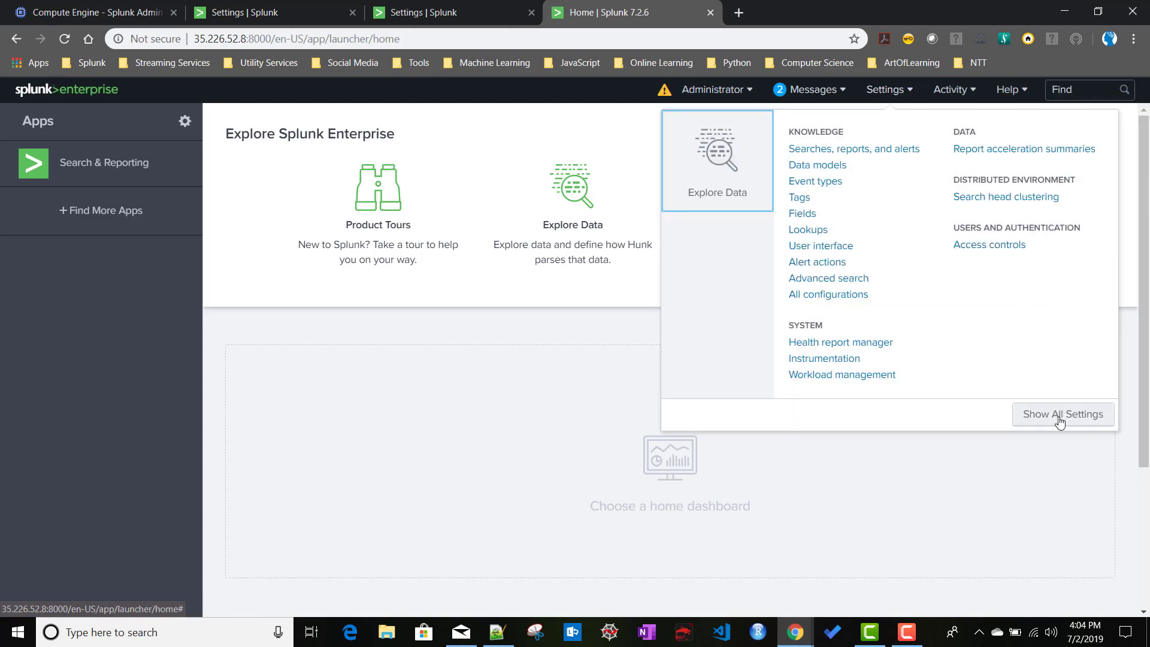
{"action": "left_click", "coordinate": [1100, 415]}
{"action": "left_click", "coordinate": [779, 288]}
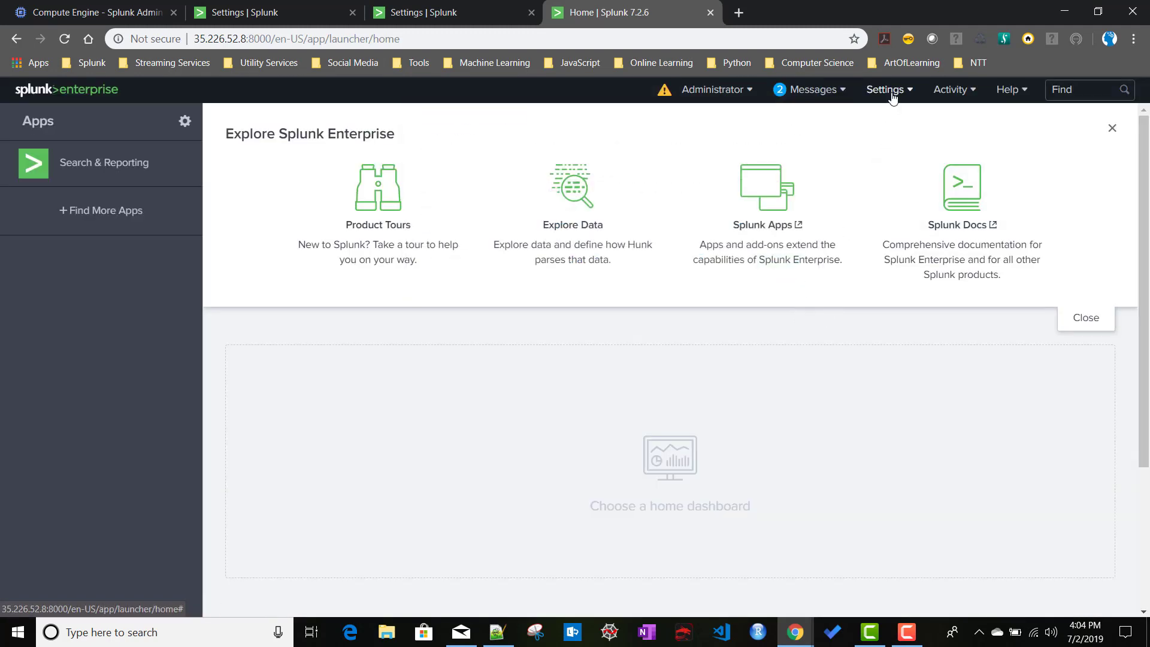
{"action": "left_click", "coordinate": [884, 90]}
{"action": "left_click", "coordinate": [1006, 326]}
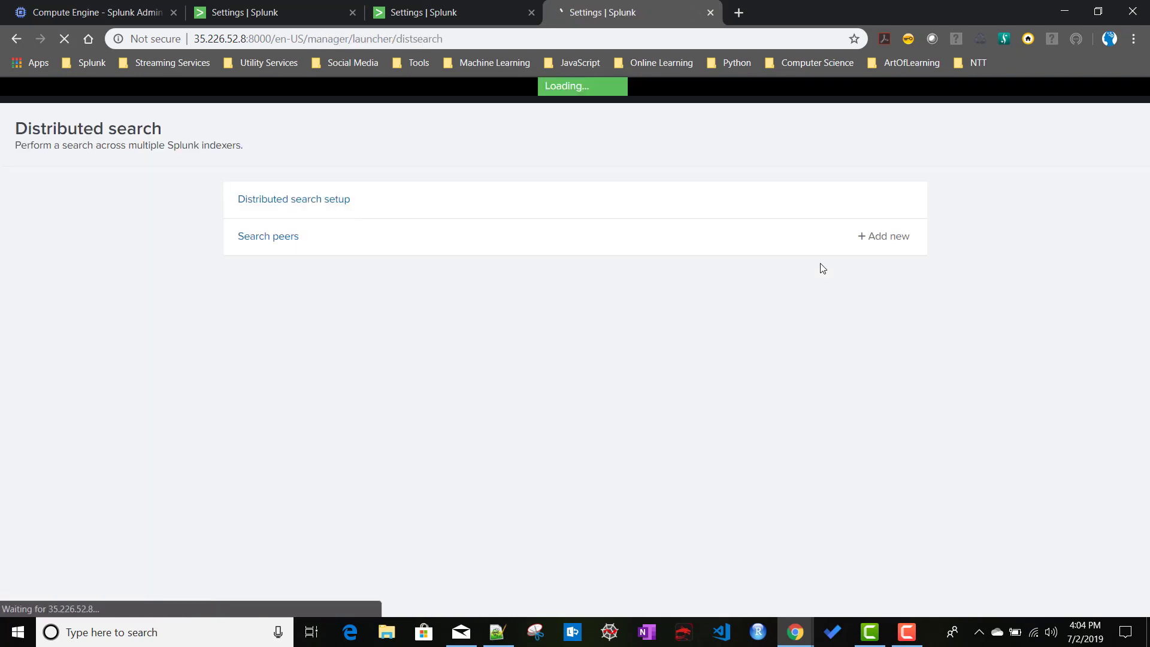
{"action": "left_click", "coordinate": [279, 249]}
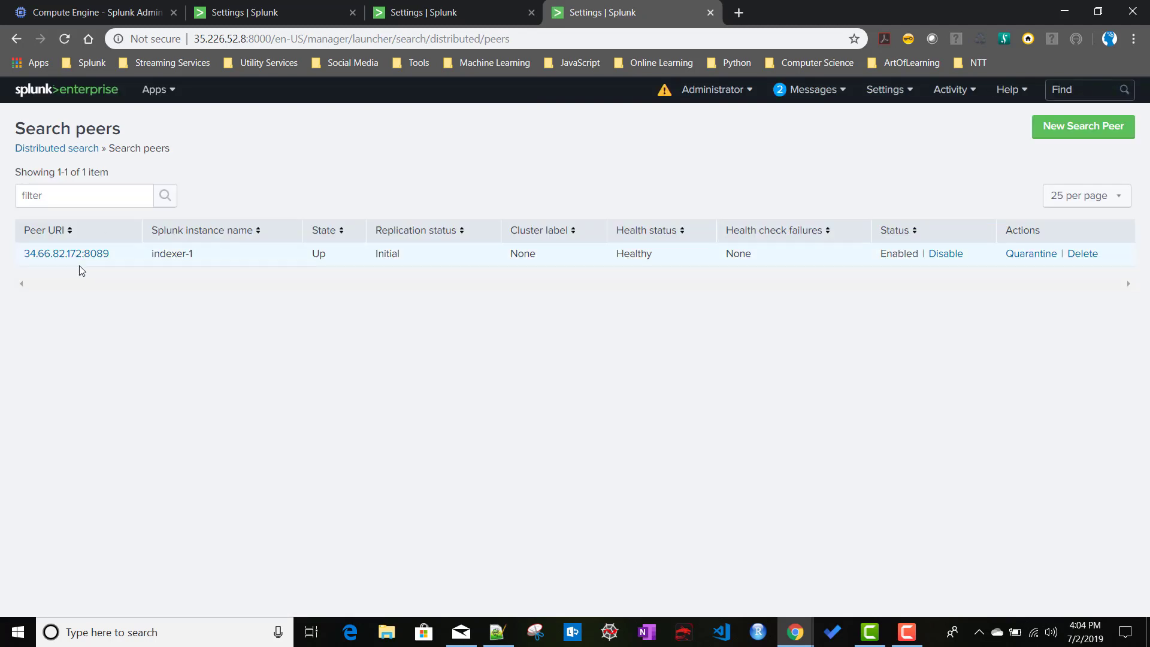
{"action": "left_click", "coordinate": [264, 9]}
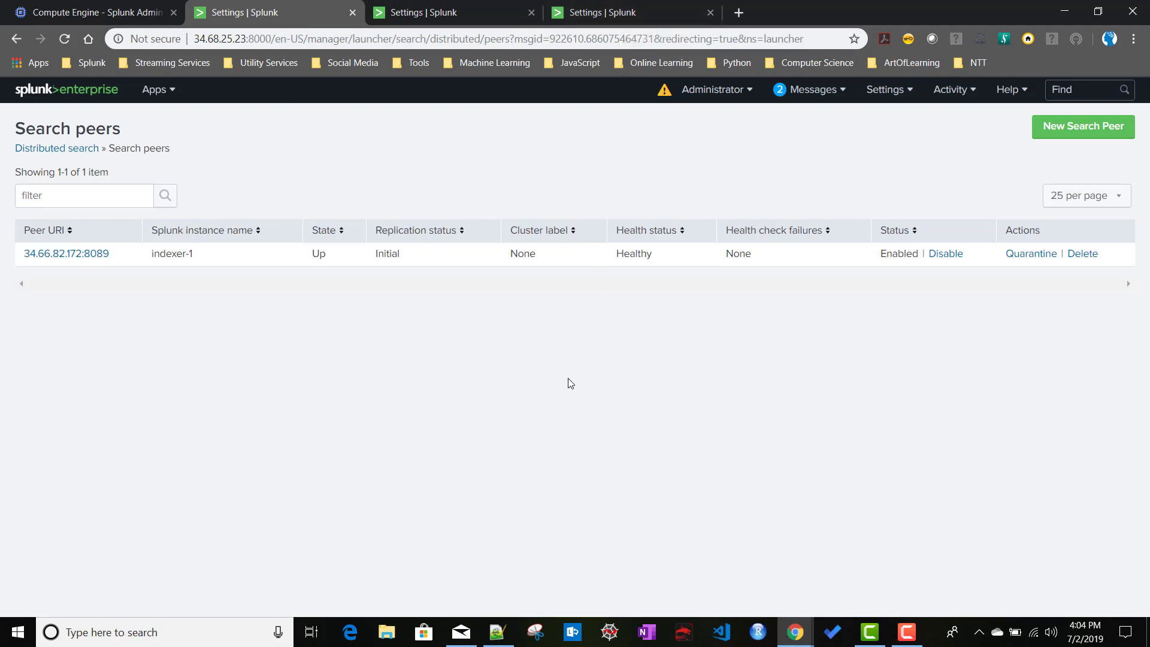
Start a new search peer with Peer URI 34.67.249.222:8089, using the IDX 2 address from the notes.
{"action": "left_click", "coordinate": [497, 632]}
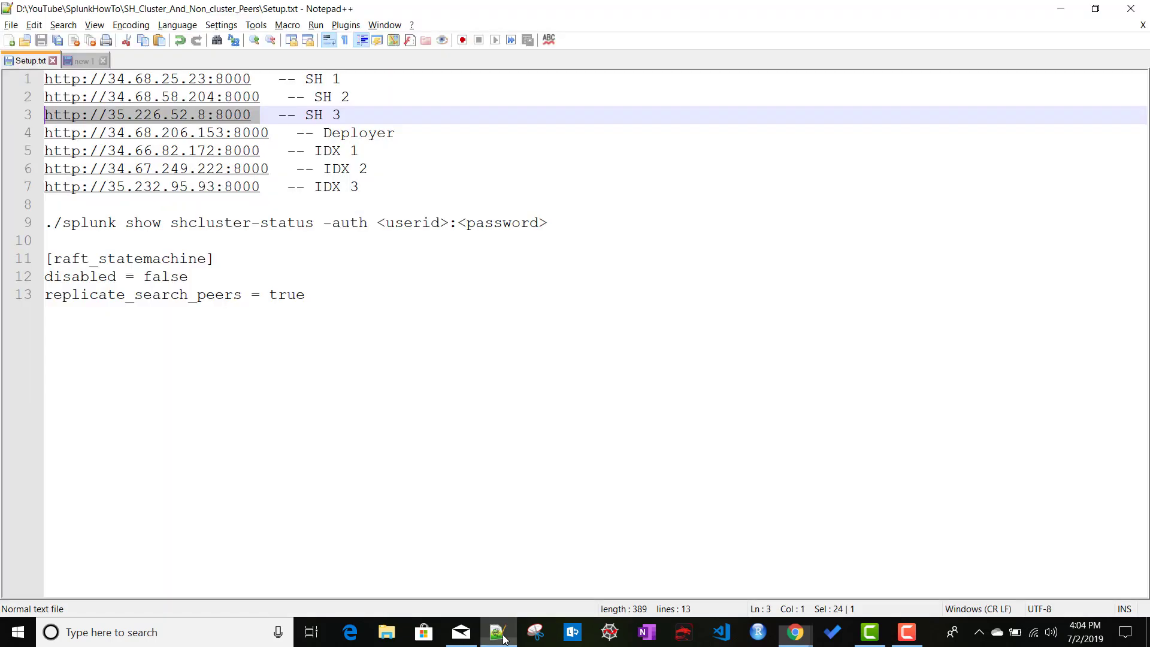
{"action": "left_click_drag", "start_coordinate": [278, 168], "coordinate": [110, 168]}
{"action": "key", "text": "ctrl+c"}
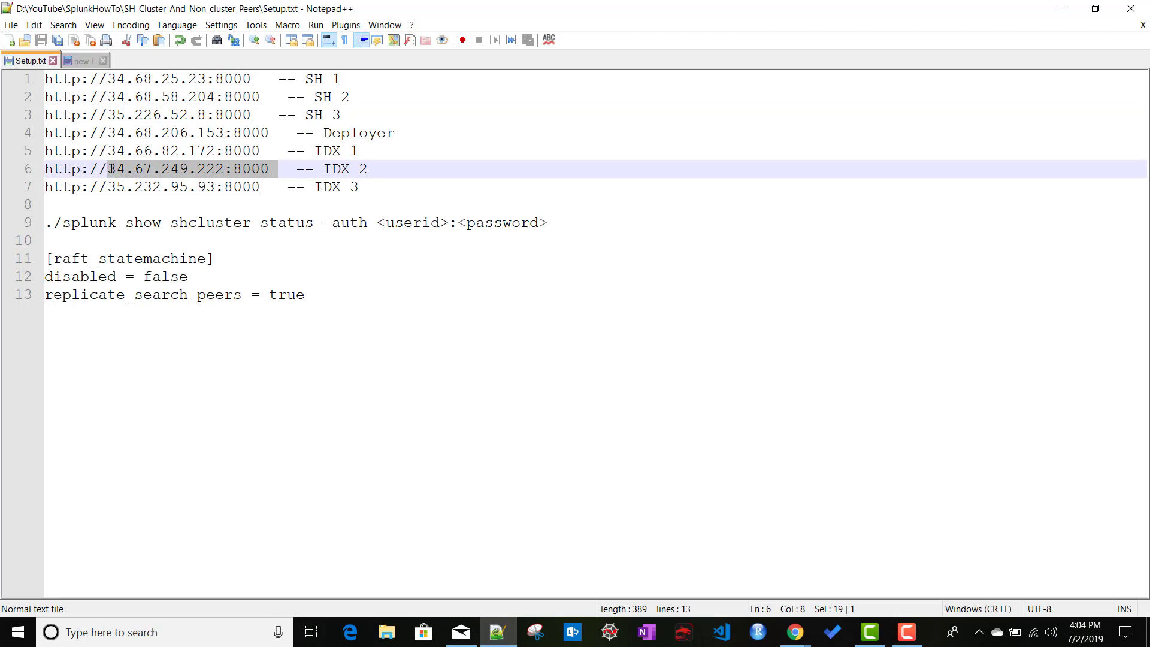
{"action": "key", "text": "alt+Tab"}
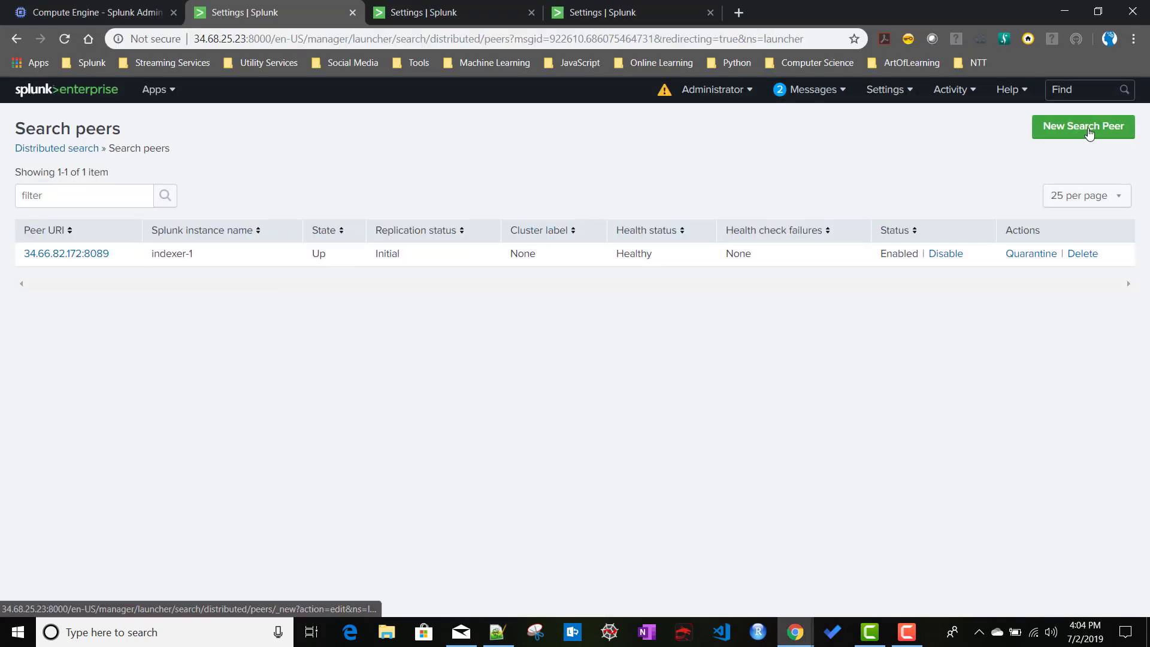
{"action": "left_click", "coordinate": [1089, 132]}
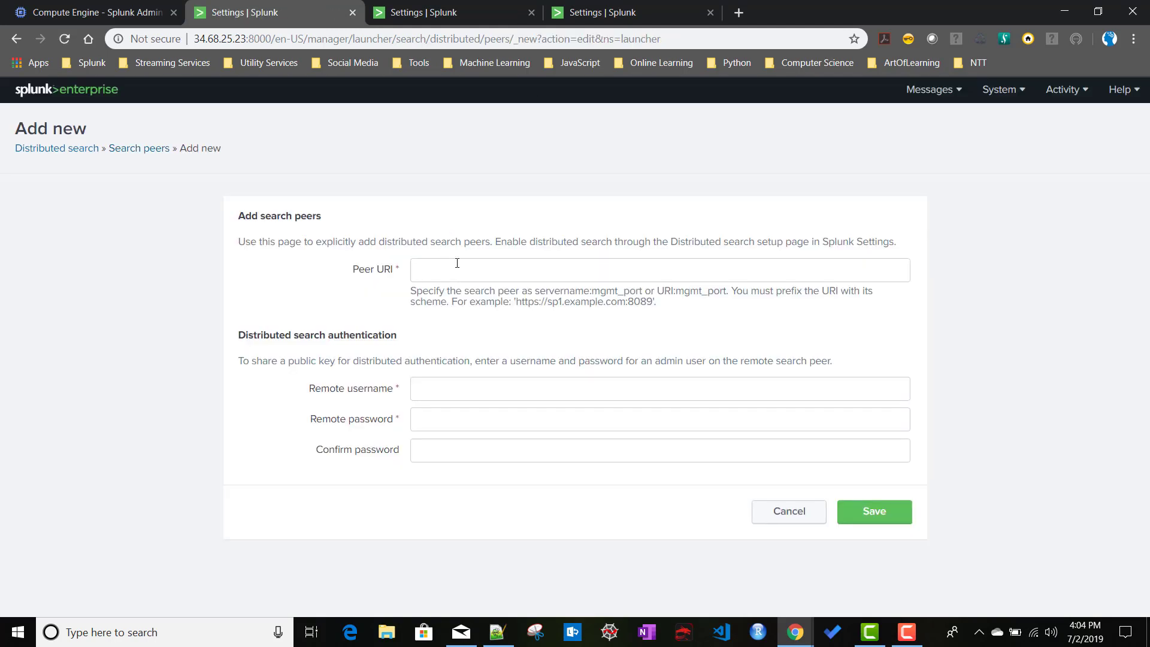
{"action": "left_click", "coordinate": [457, 267]}
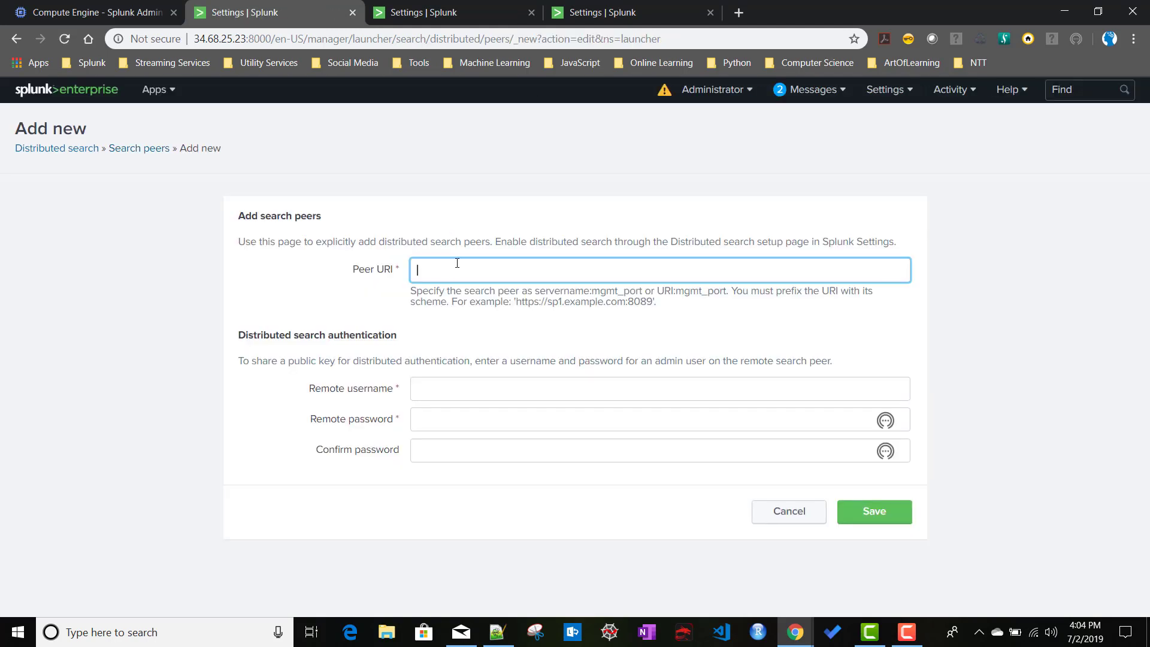
{"action": "key", "text": "ctrl+v"}
{"action": "key", "text": "BackSpace"}
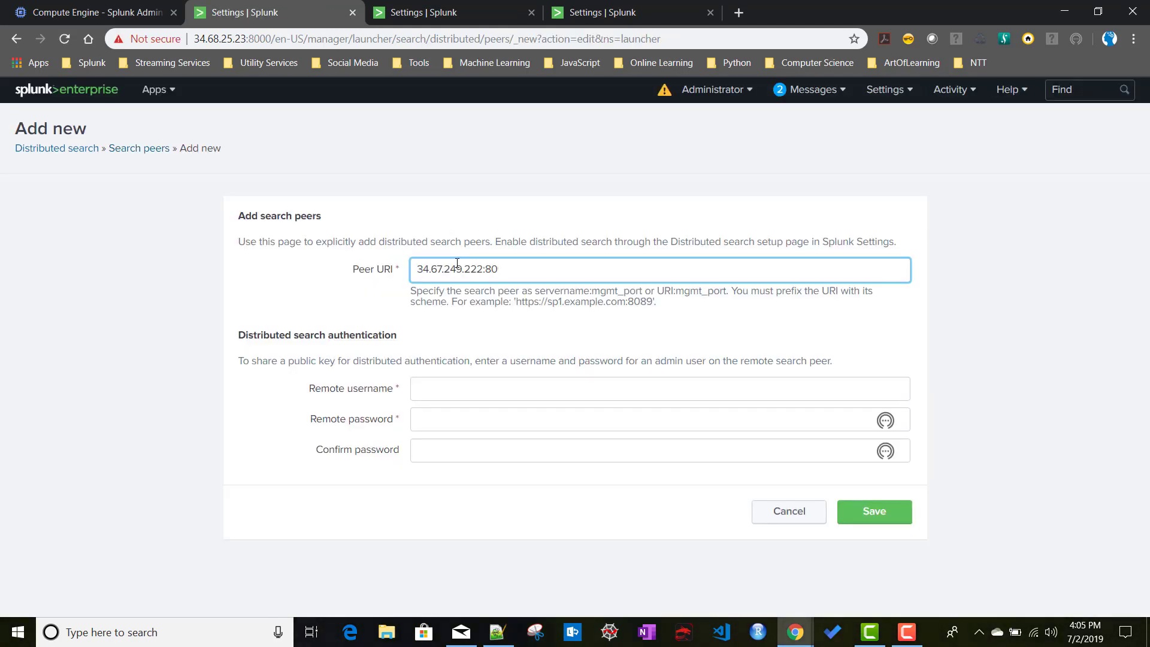
{"action": "type", "text": "89"}
Enter remote username admin and the remote password, then save indexer-2.
{"action": "left_click", "coordinate": [452, 387]}
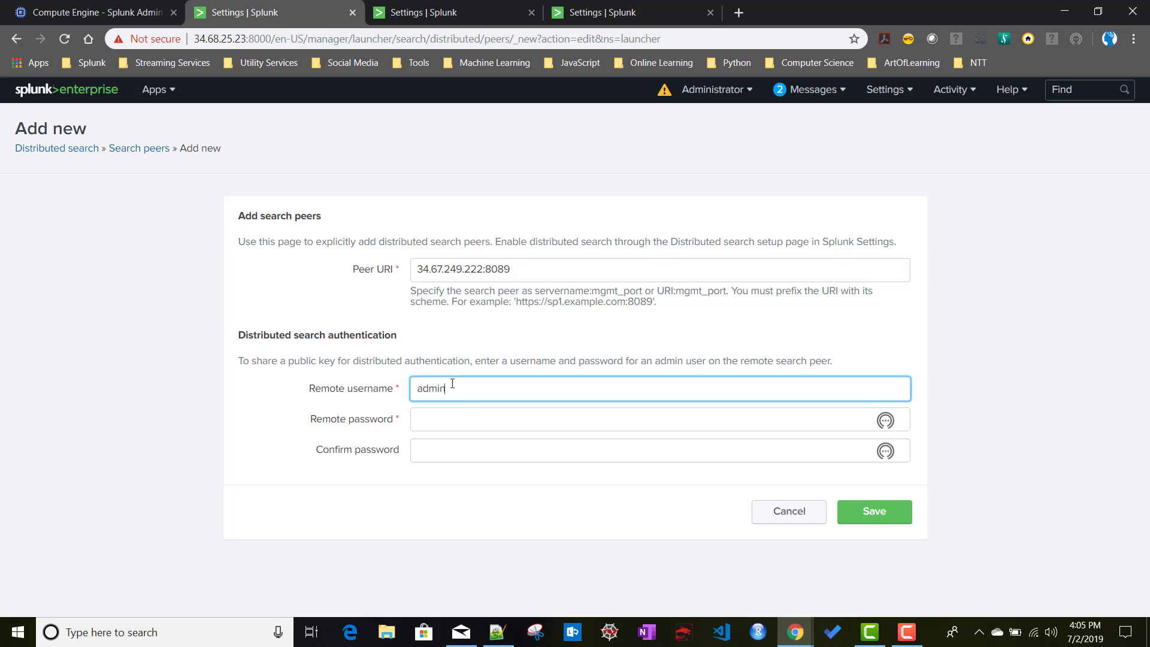
{"action": "key", "text": "Tab"}
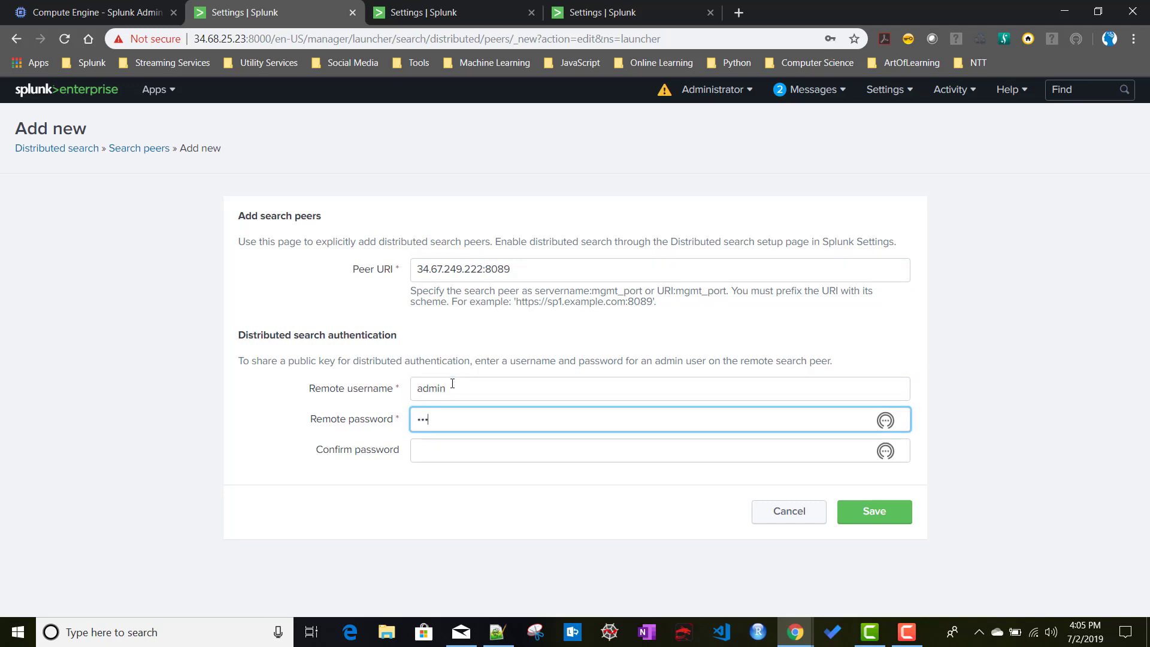
{"action": "key", "text": "Tab"}
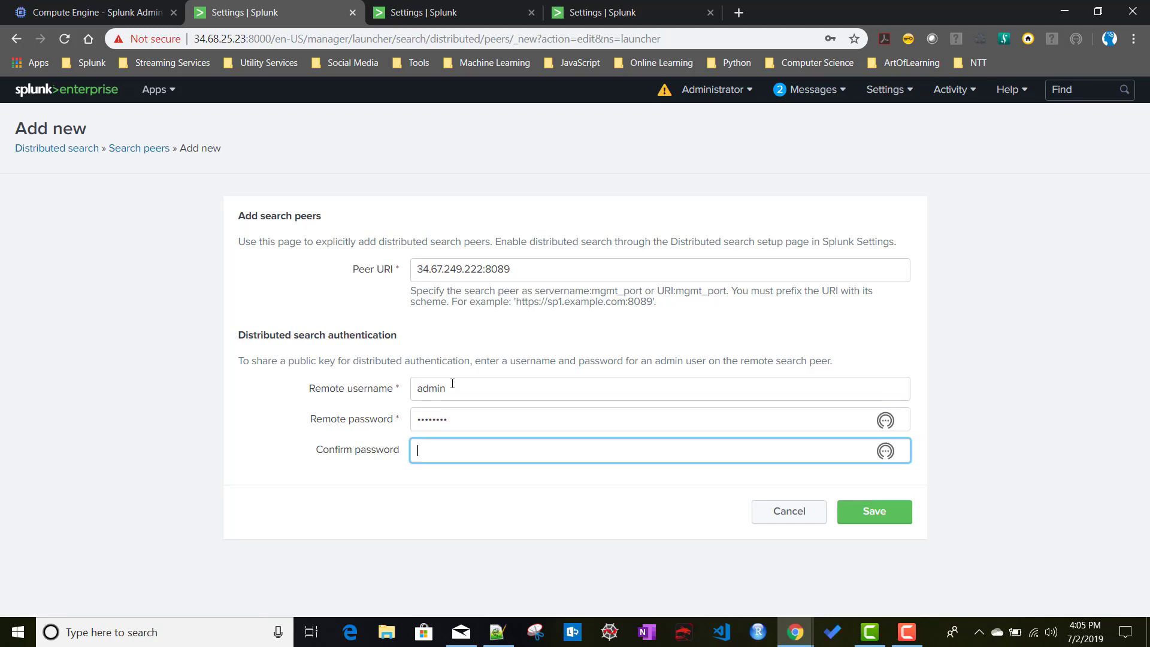
{"action": "left_click", "coordinate": [870, 512]}
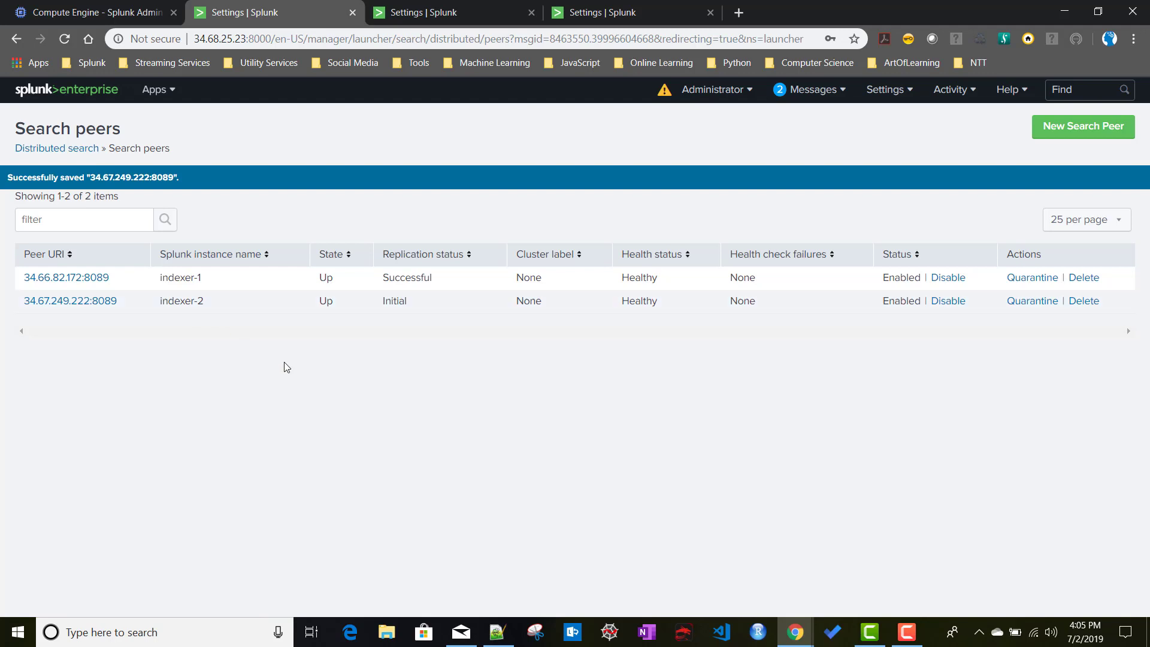
Reload the second and third search heads' peer lists to confirm indexer-2 was replicated.
{"action": "left_click", "coordinate": [436, 13]}
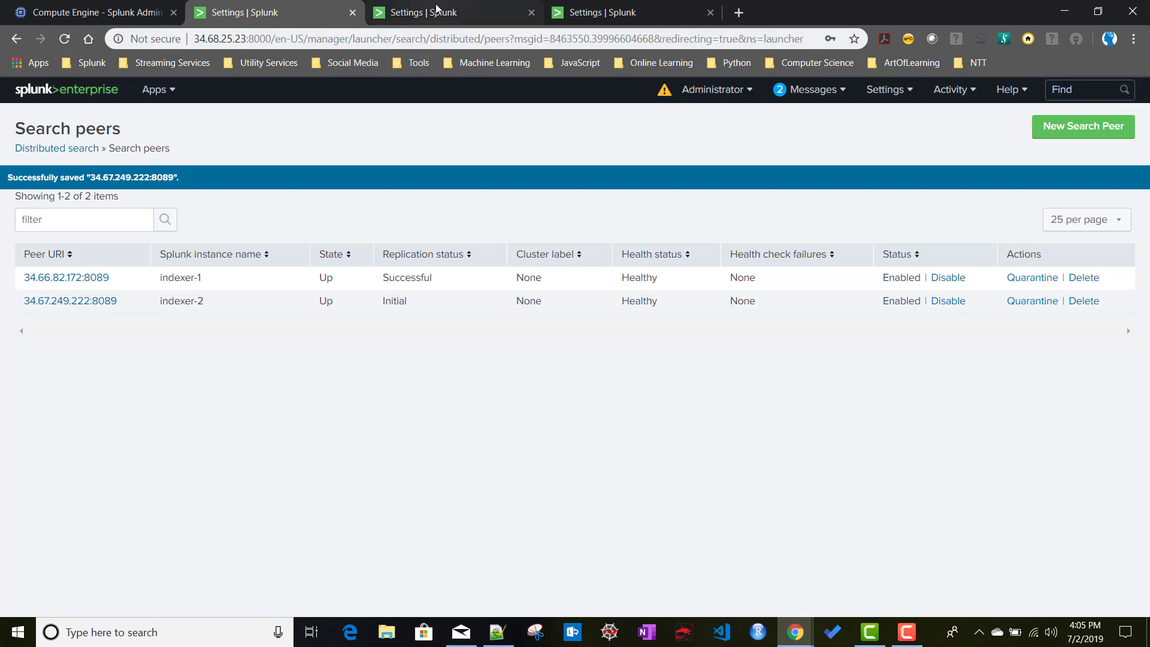
{"action": "left_click", "coordinate": [64, 39]}
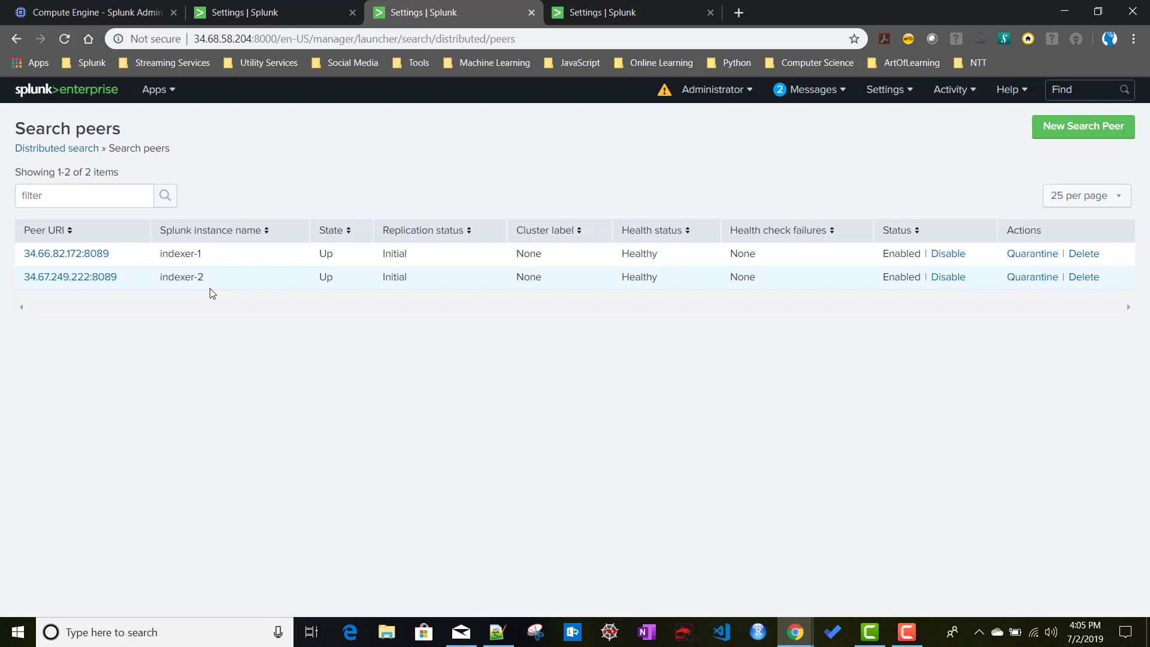
{"action": "left_click", "coordinate": [611, 17]}
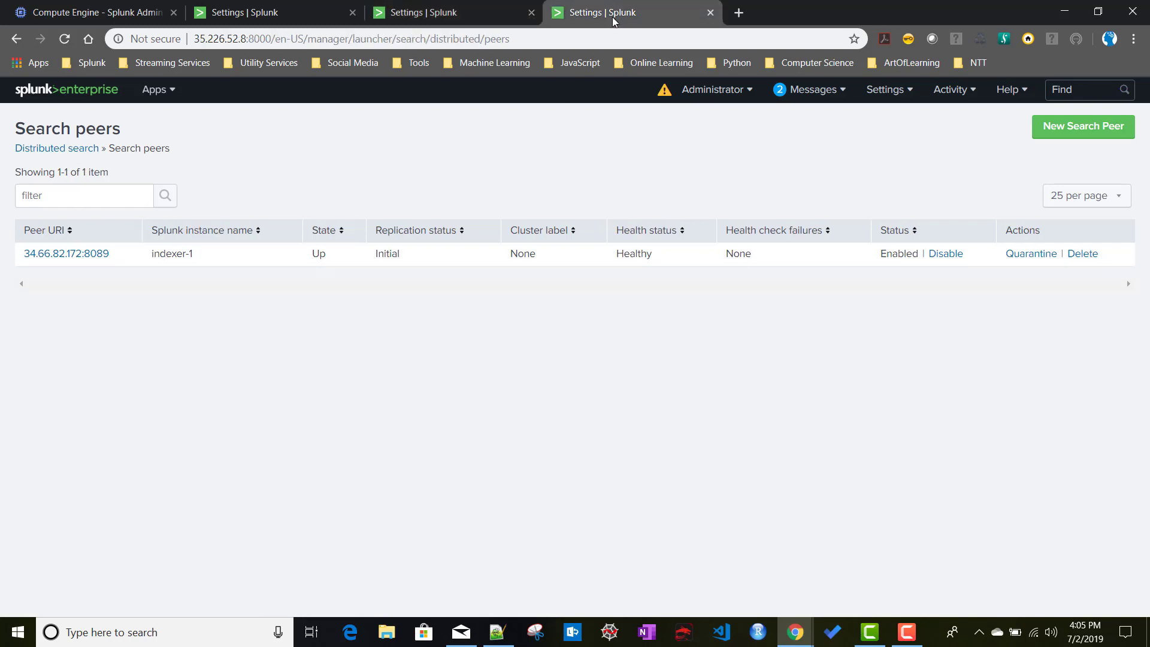
{"action": "left_click", "coordinate": [64, 39]}
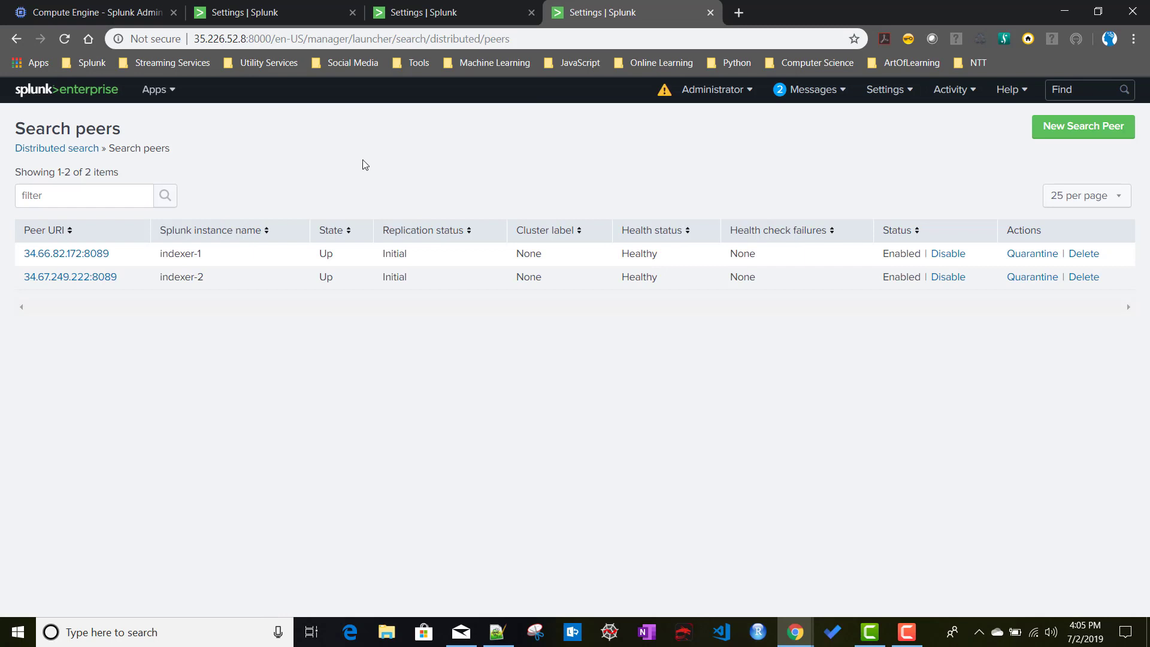
{"action": "left_click", "coordinate": [282, 7]}
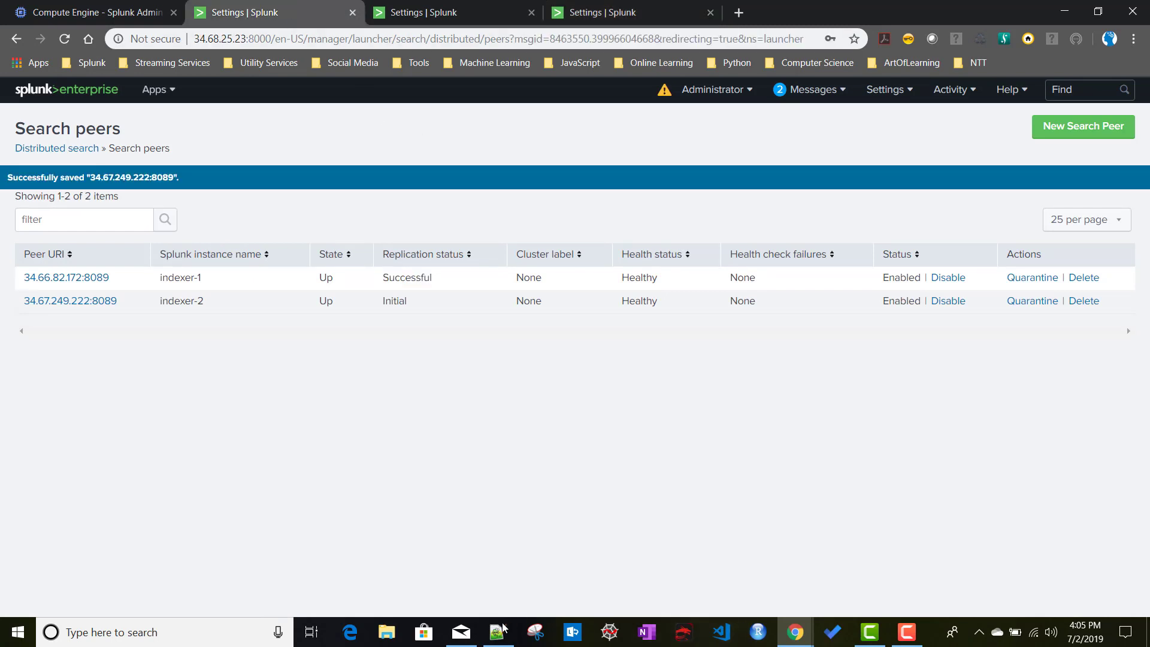
Copy the IDX 3 address from the notes and open a new search peer form on search-head-1.
{"action": "left_click", "coordinate": [498, 632]}
{"action": "left_click_drag", "start_coordinate": [266, 191], "coordinate": [107, 190]}
{"action": "key", "text": "alt+Tab"}
{"action": "left_click", "coordinate": [1093, 126]}
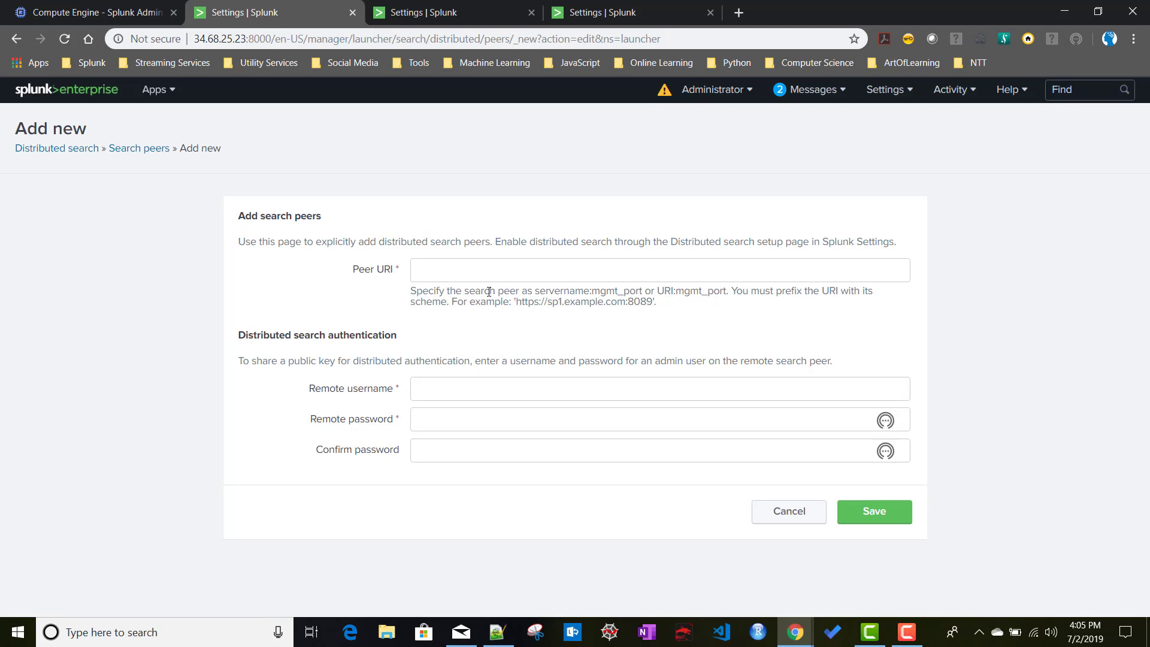
Save a search peer with Peer URI 35.232.95.93:8089, remote user admin and its password.
{"action": "left_click", "coordinate": [478, 279]}
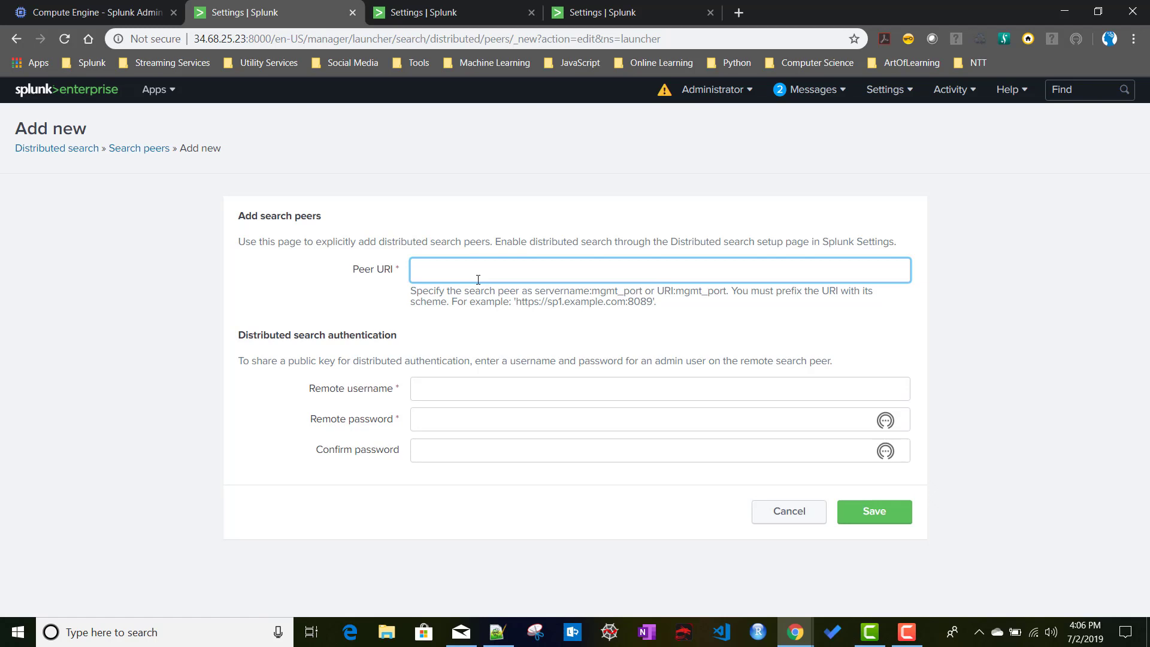
{"action": "type", "text": "35.232.95.93:8000"}
{"action": "key", "text": "BackSpace"}
{"action": "key", "text": "BackSpace"}
{"action": "type", "text": "89"}
{"action": "left_click", "coordinate": [471, 400]}
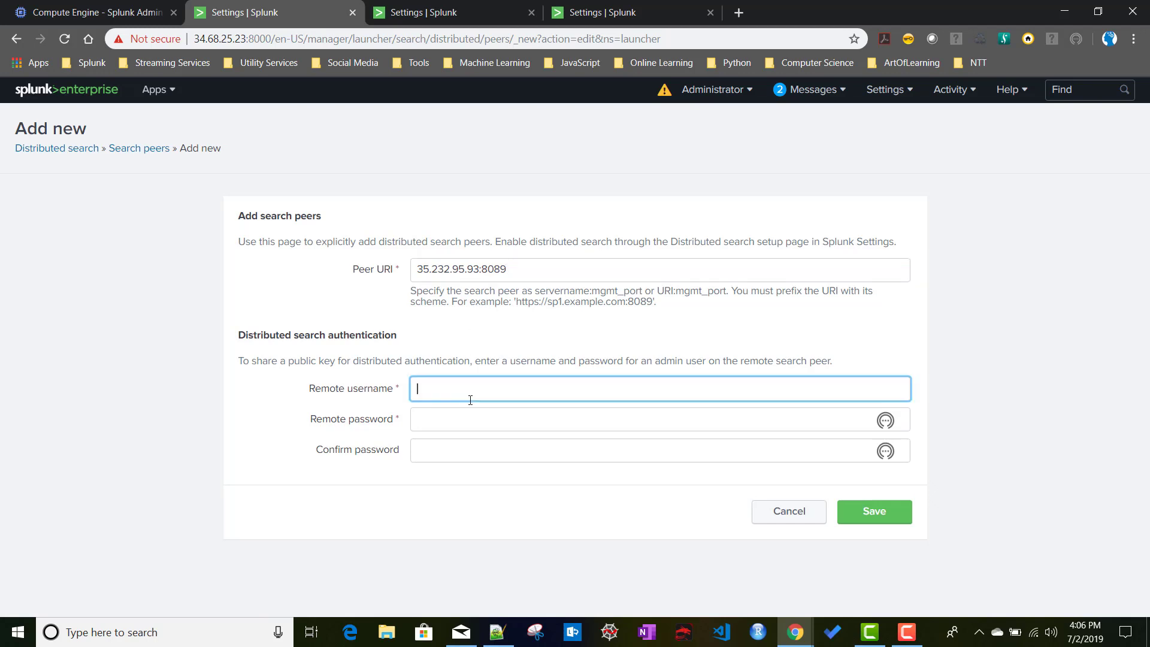
{"action": "type", "text": "admin"}
{"action": "key", "text": "Tab"}
{"action": "type", "text": "••••••"}
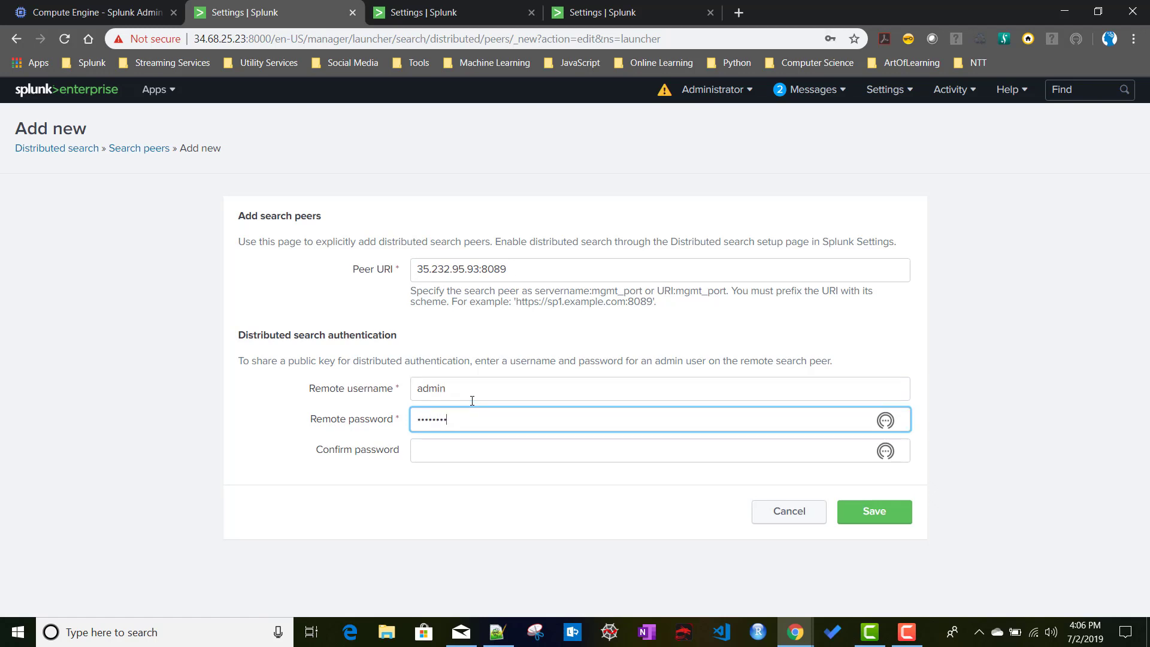
{"action": "key", "text": "Tab"}
{"action": "type", "text": "••••"}
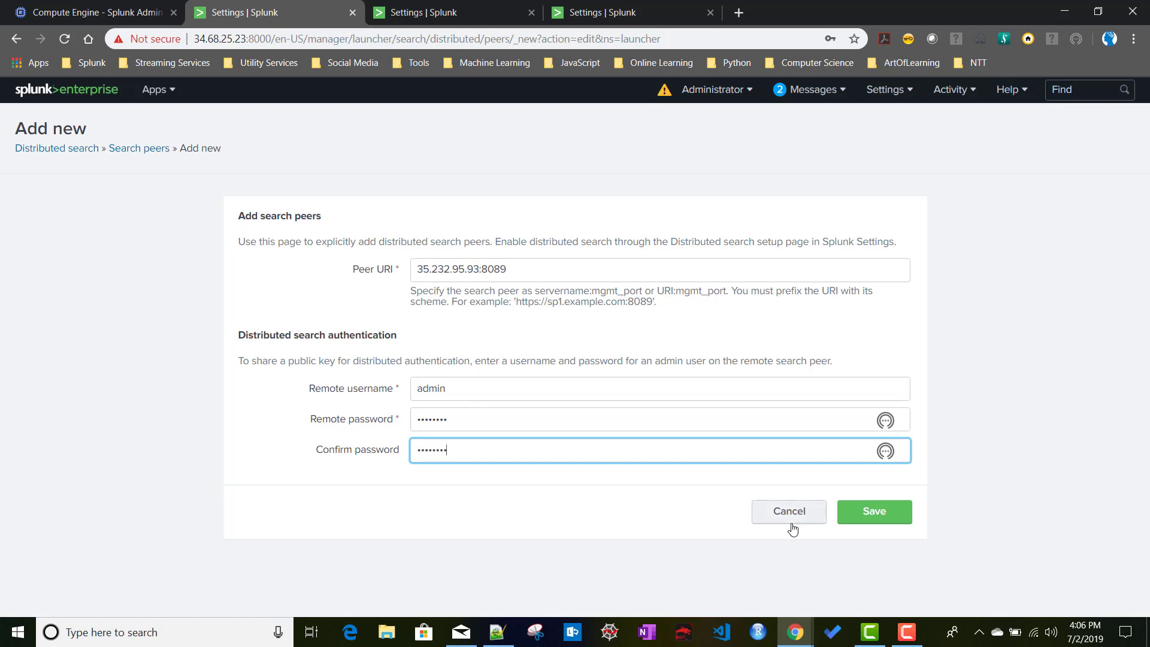
{"action": "left_click", "coordinate": [902, 517]}
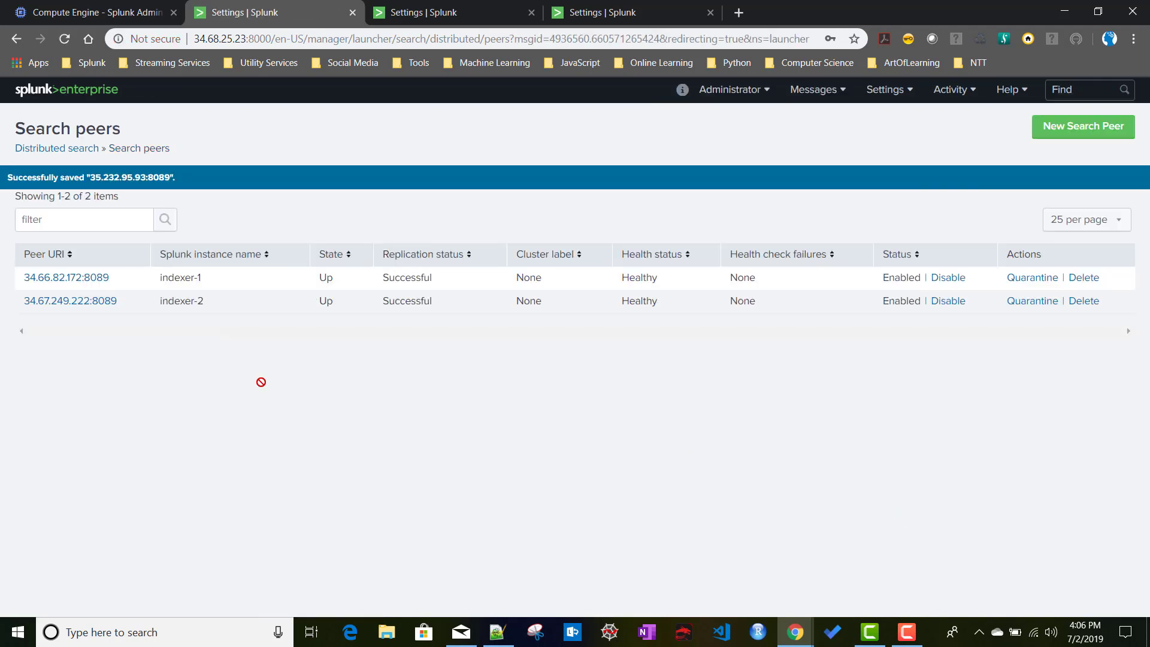
Refresh the peer lists on all three search heads to confirm indexer-3 appears everywhere.
{"action": "left_click", "coordinate": [59, 43]}
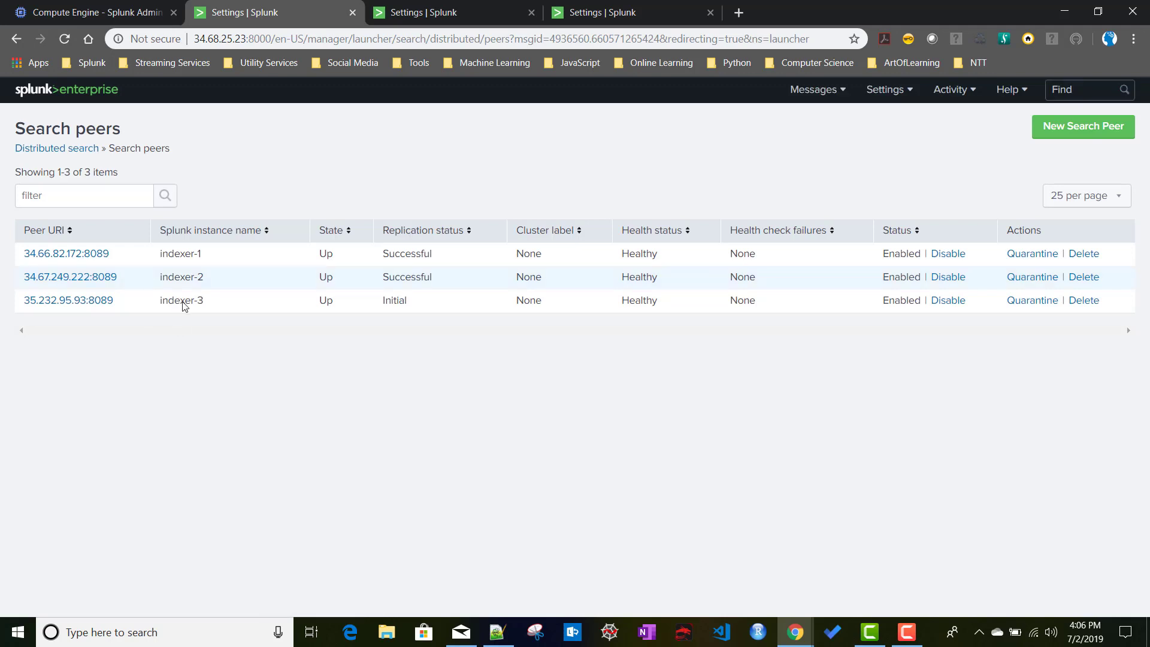
{"action": "left_click", "coordinate": [448, 17]}
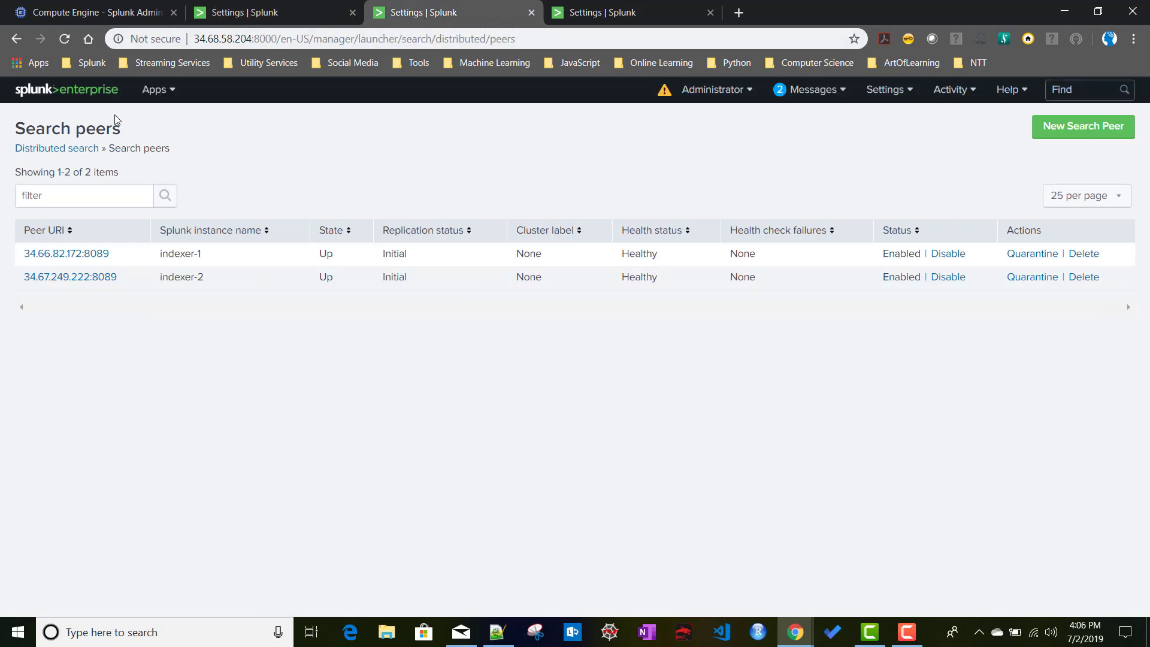
{"action": "left_click", "coordinate": [63, 40]}
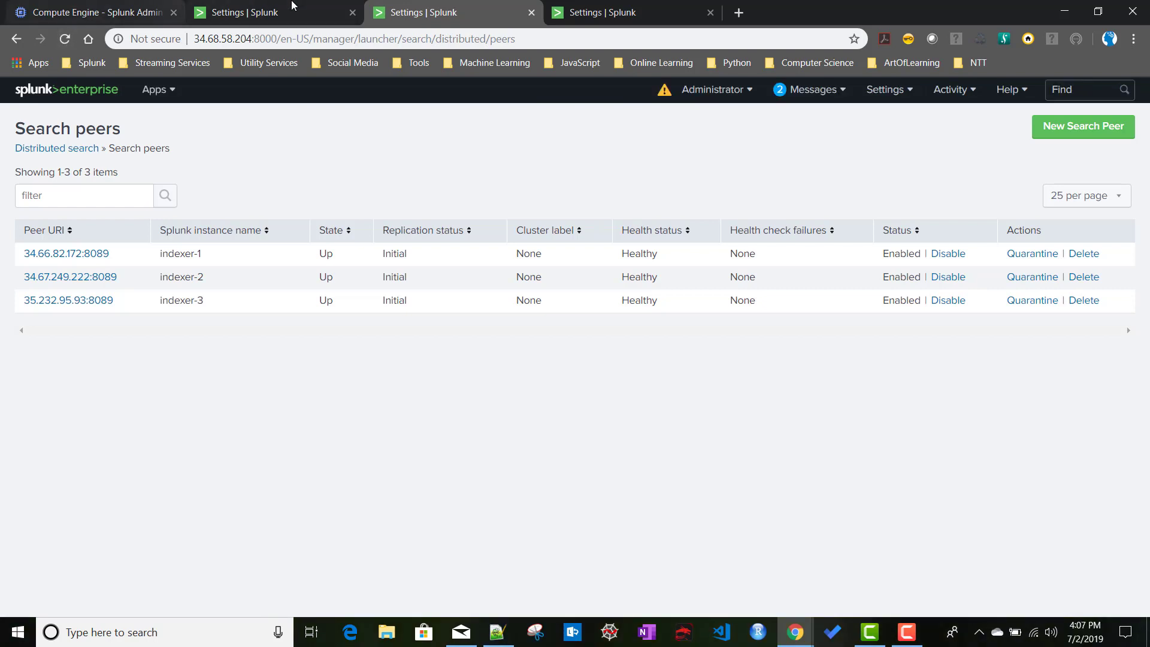
{"action": "key", "text": "ctrl+Tab"}
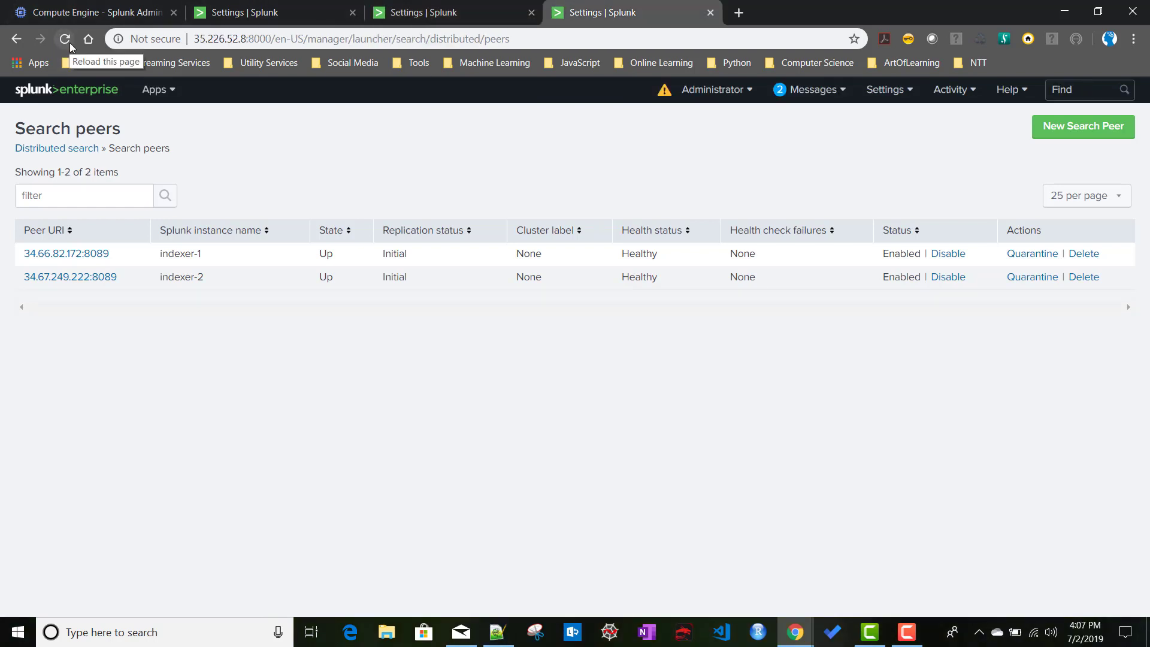
{"action": "left_click", "coordinate": [66, 39]}
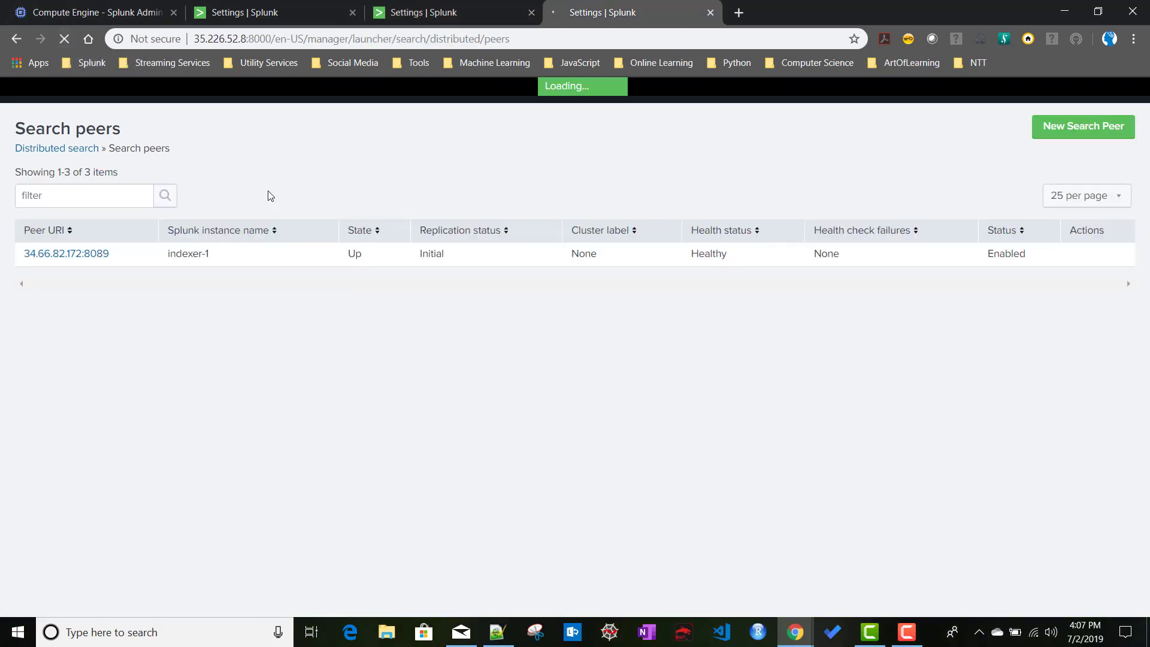
{"action": "key", "text": "ctrl+2"}
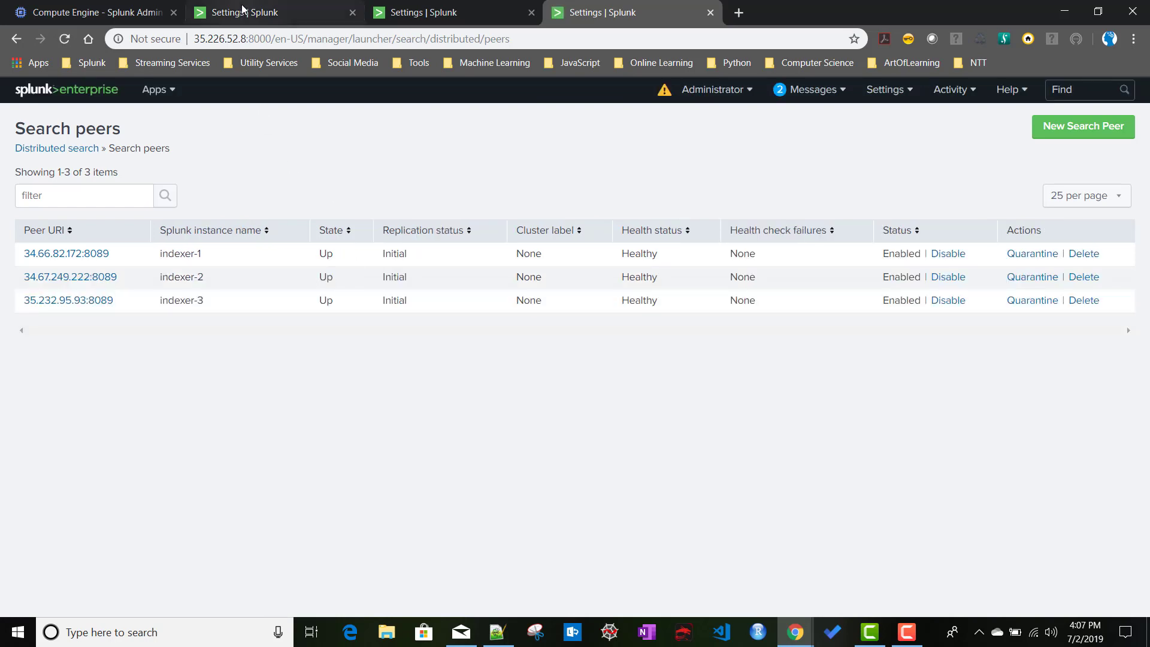
{"action": "left_click", "coordinate": [161, 98]}
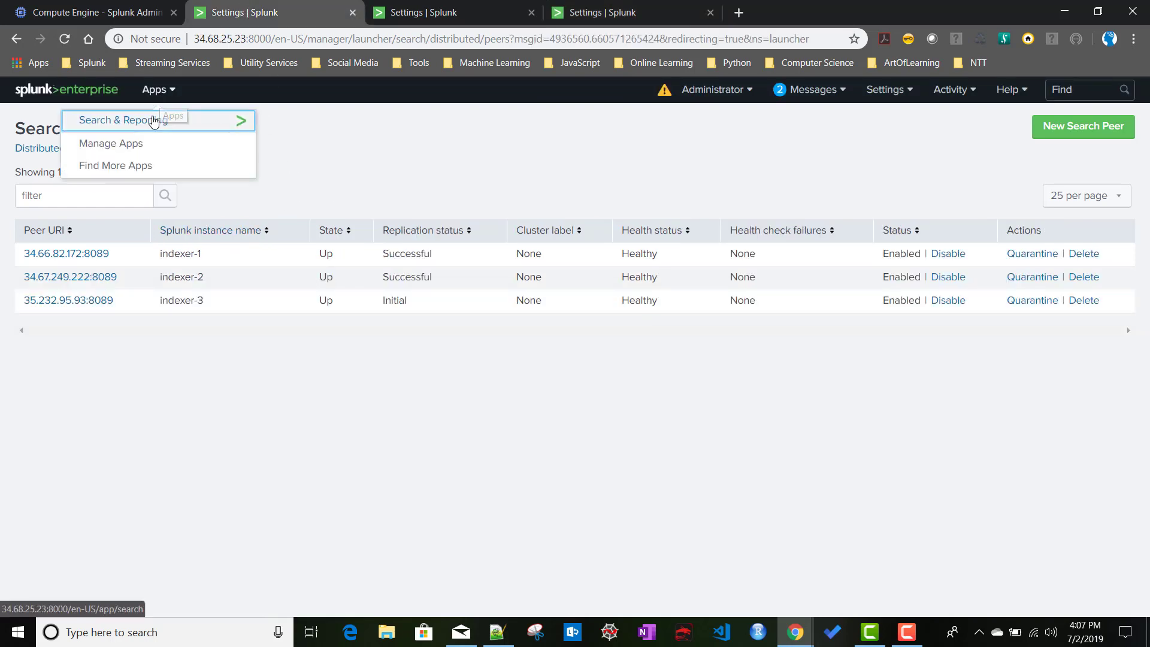
Run index=_internal over the last 24 hours in Search & Reporting and break the events down by host.
{"action": "left_click", "coordinate": [157, 119]}
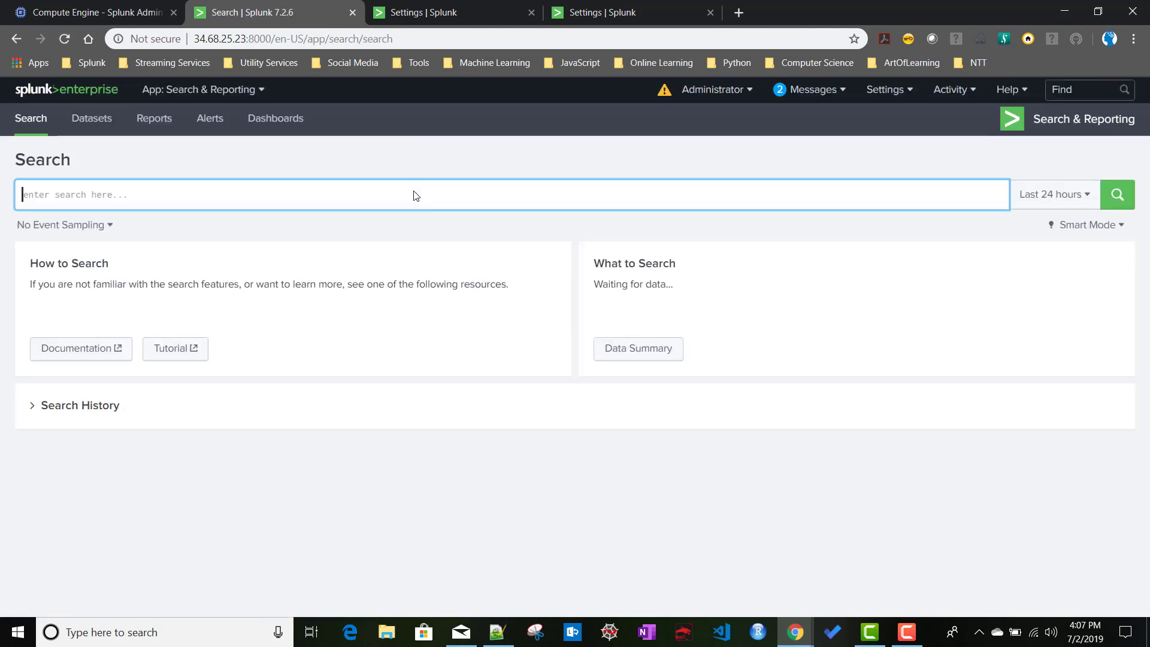
{"action": "type", "text": "index"}
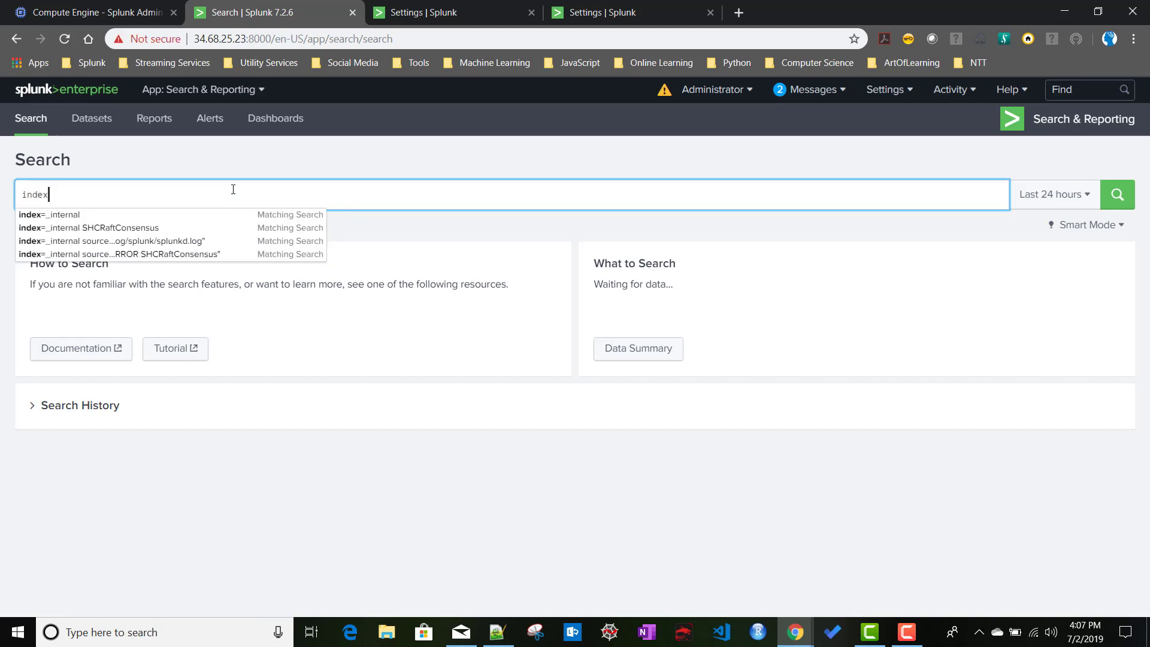
{"action": "key", "text": "Down"}
{"action": "key", "text": "Return"}
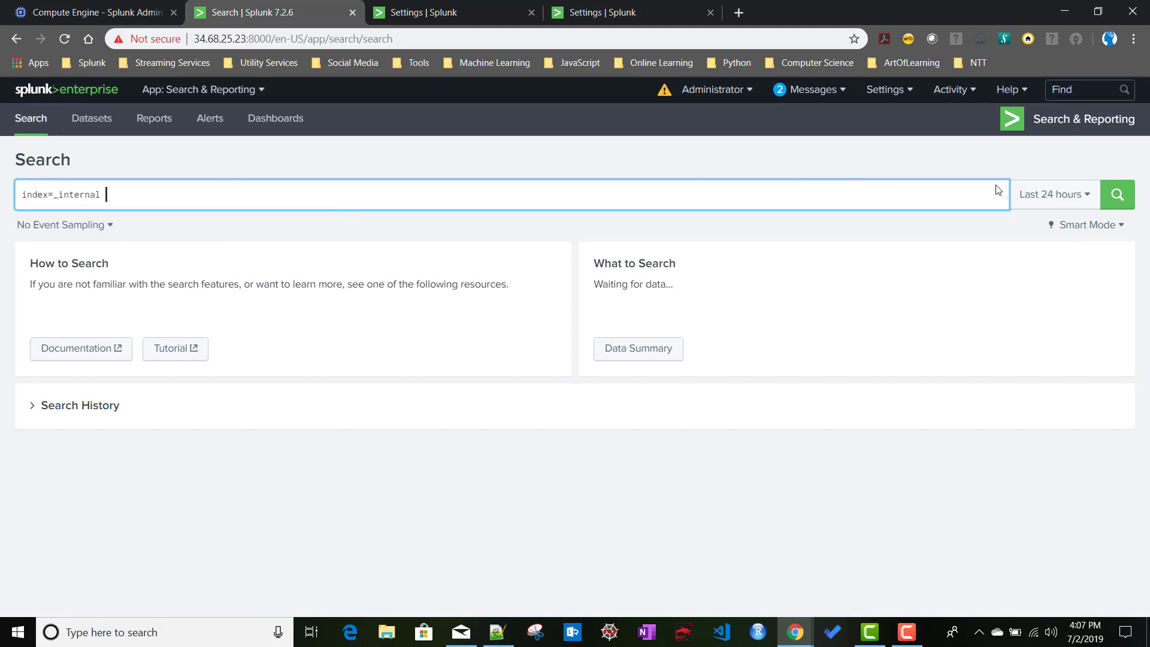
{"action": "left_click", "coordinate": [1043, 201]}
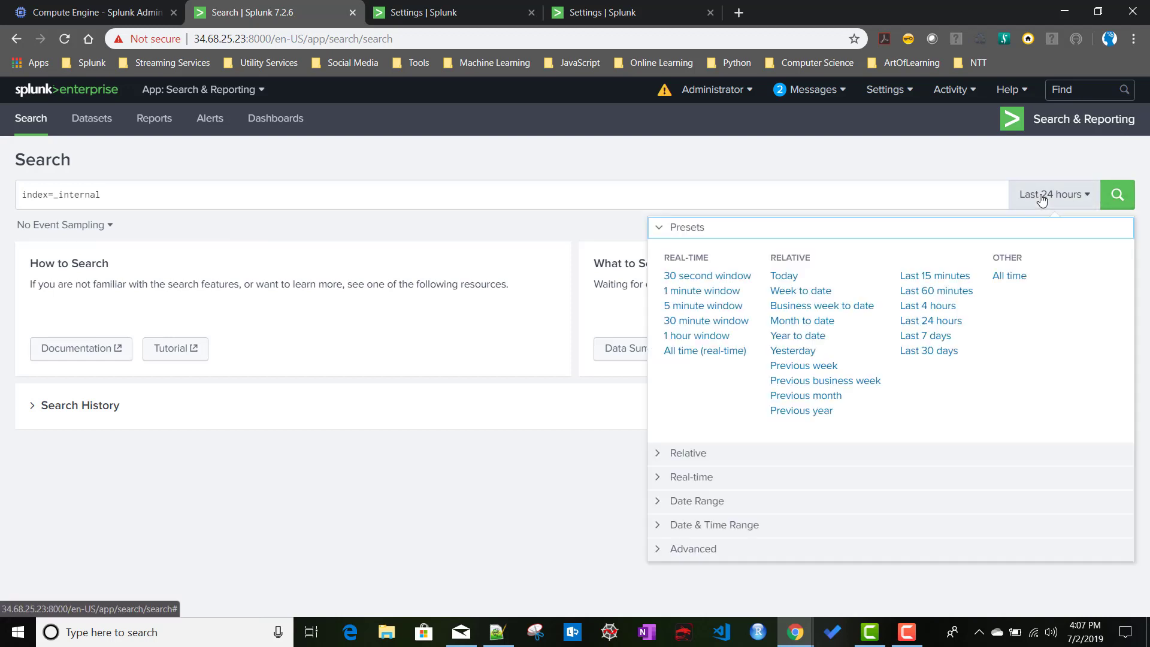
{"action": "left_click", "coordinate": [1124, 198]}
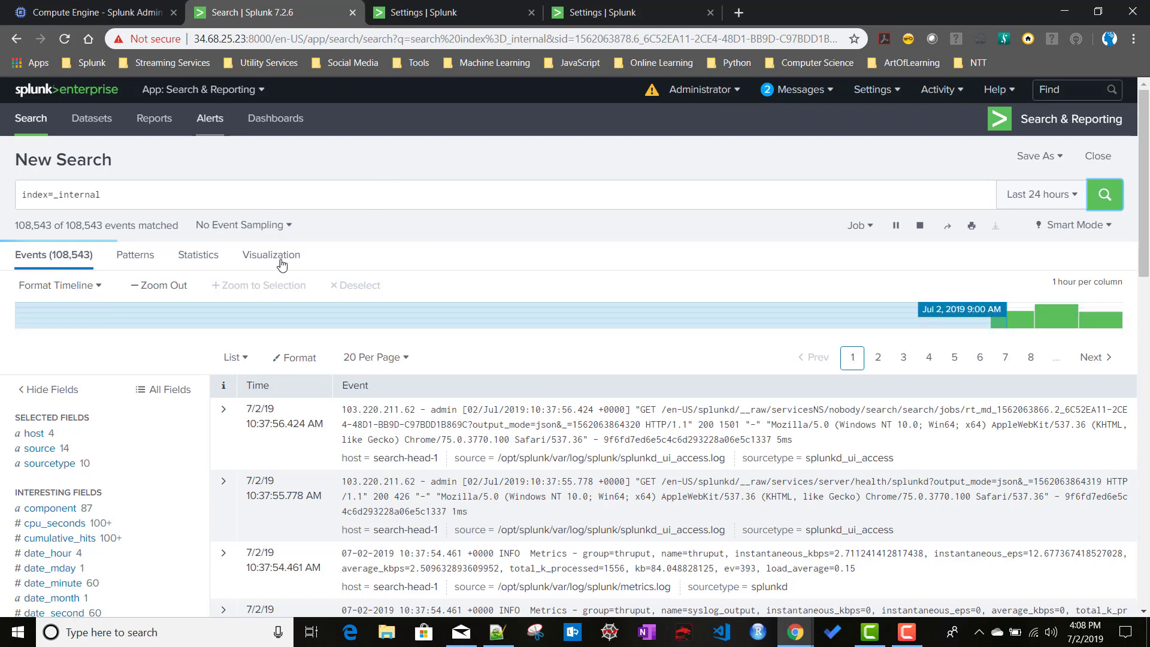
{"action": "left_click_drag", "start_coordinate": [273, 257], "coordinate": [6, 451]}
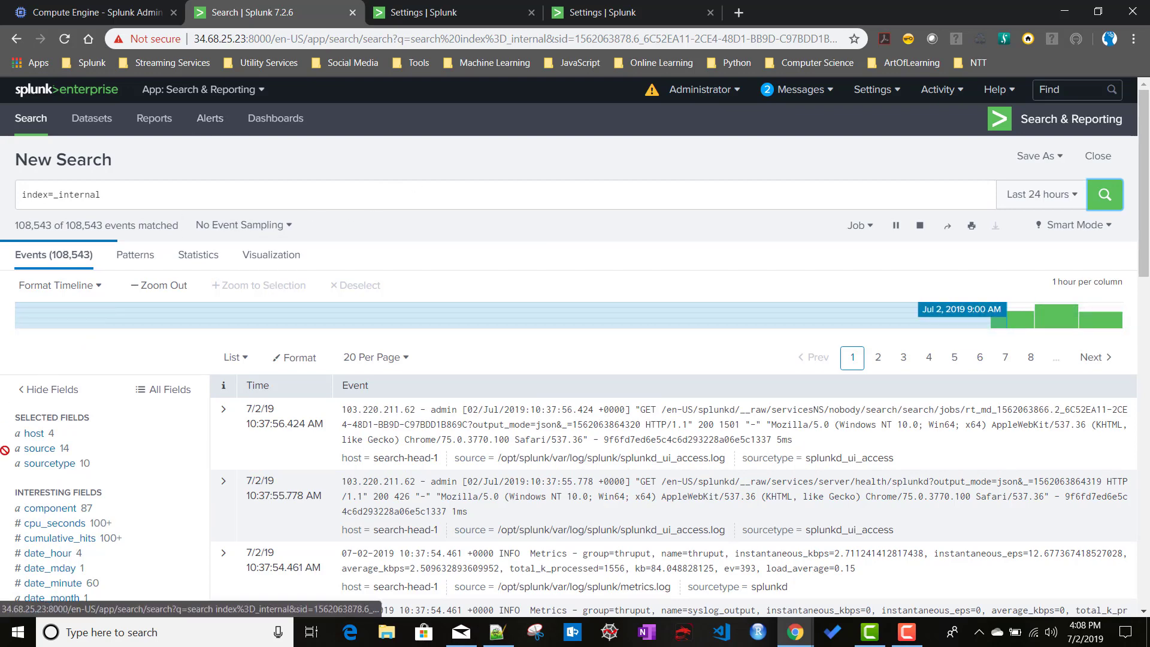
{"action": "left_click", "coordinate": [33, 435]}
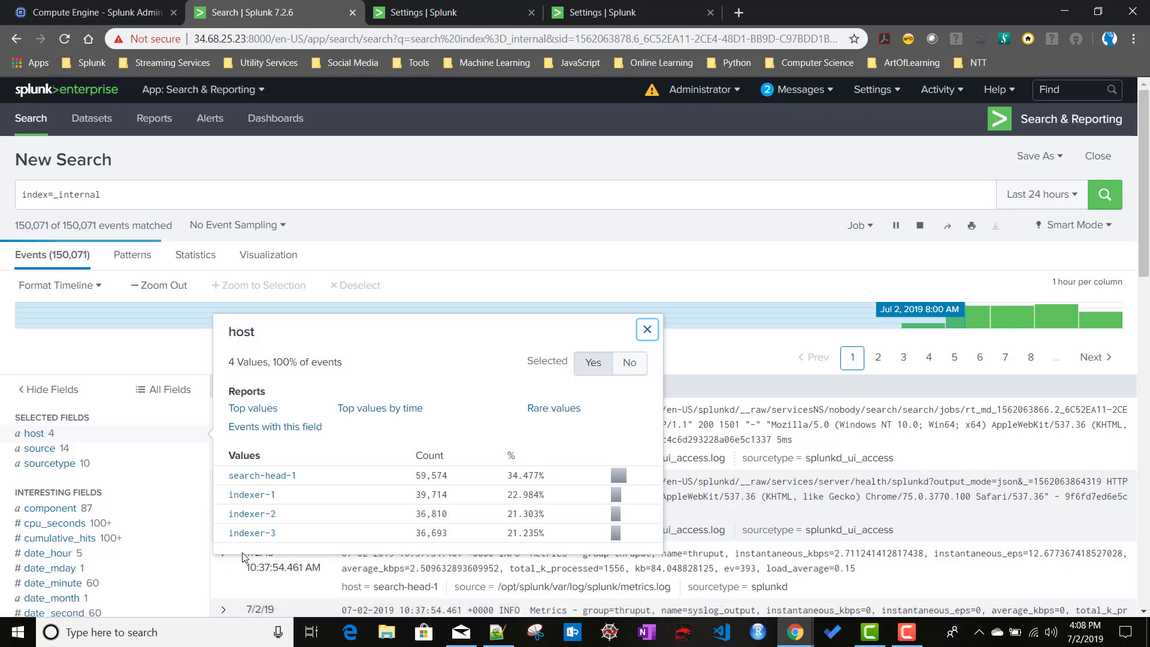
Close the host breakdown, revisit the Search peers settings page, and open a new Chrome tab.
{"action": "left_click", "coordinate": [238, 201]}
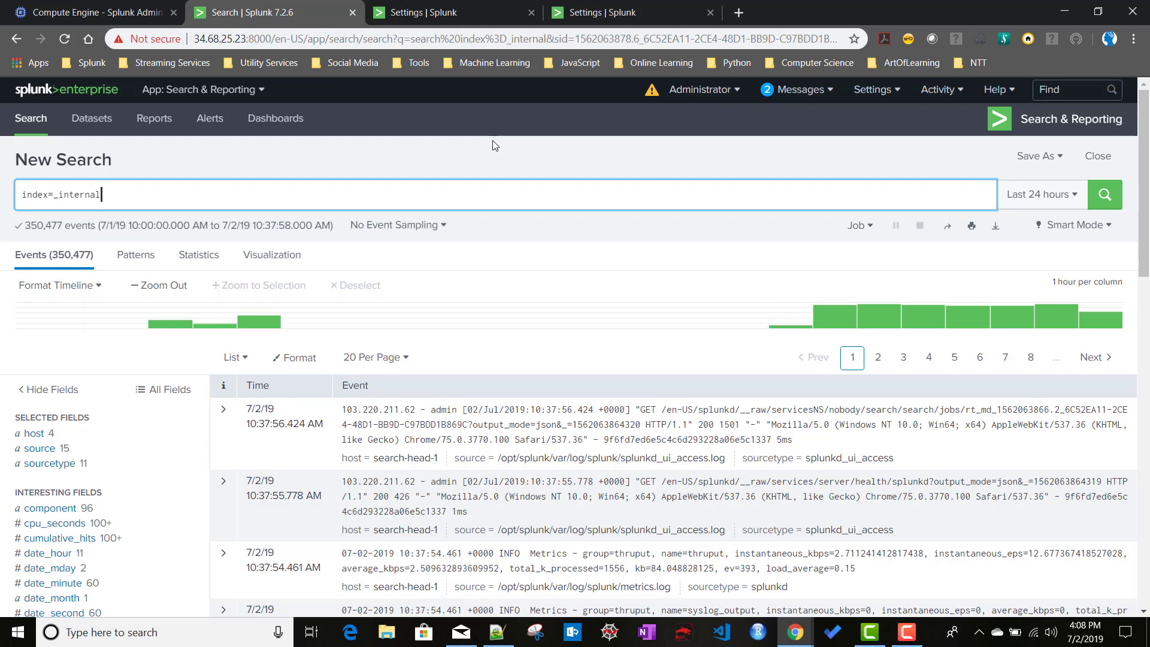
{"action": "left_click", "coordinate": [422, 17]}
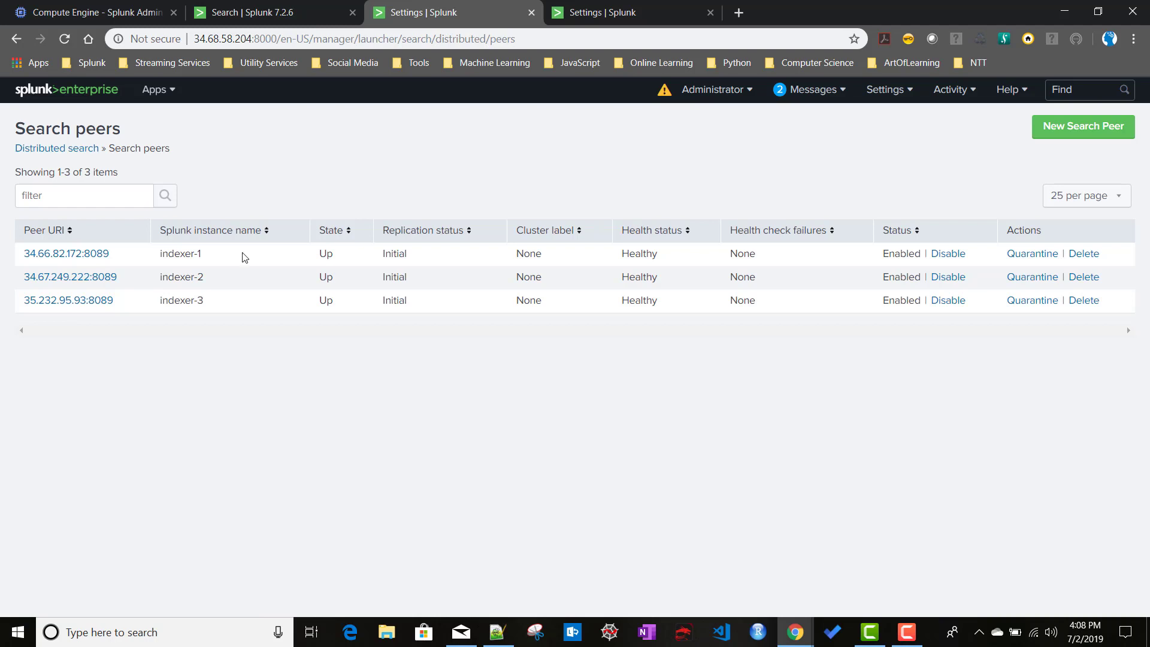
{"action": "left_click", "coordinate": [741, 13]}
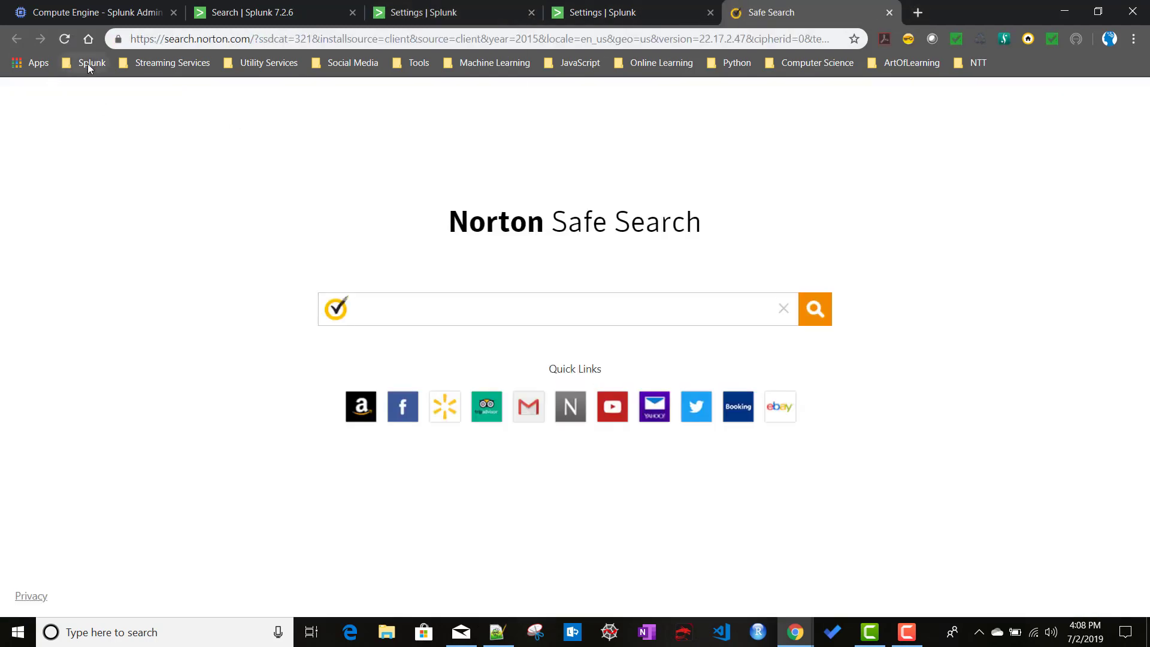
Open 'About distributed search - Splunk Documentation' from the Splunk bookmarks folder.
{"action": "left_click", "coordinate": [87, 63]}
{"action": "scroll", "coordinate": [260, 523], "scroll_direction": "down", "scroll_amount": 7}
{"action": "scroll", "coordinate": [259, 523], "scroll_direction": "down", "scroll_amount": 5}
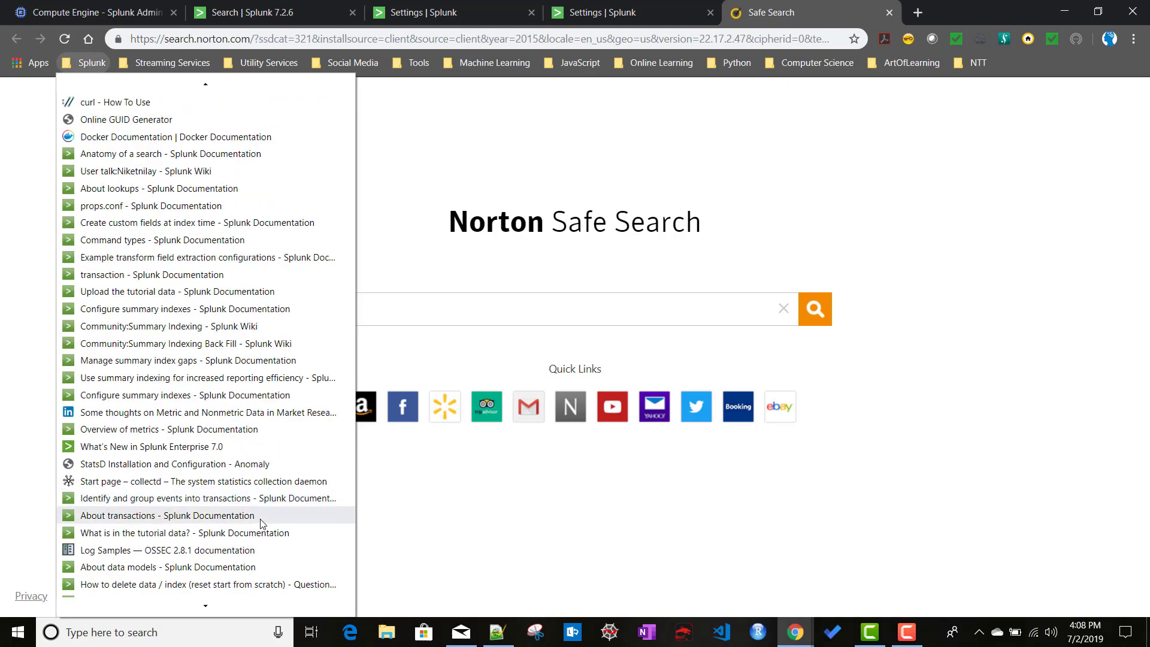
{"action": "scroll", "coordinate": [184, 420], "scroll_direction": "down", "scroll_amount": 11}
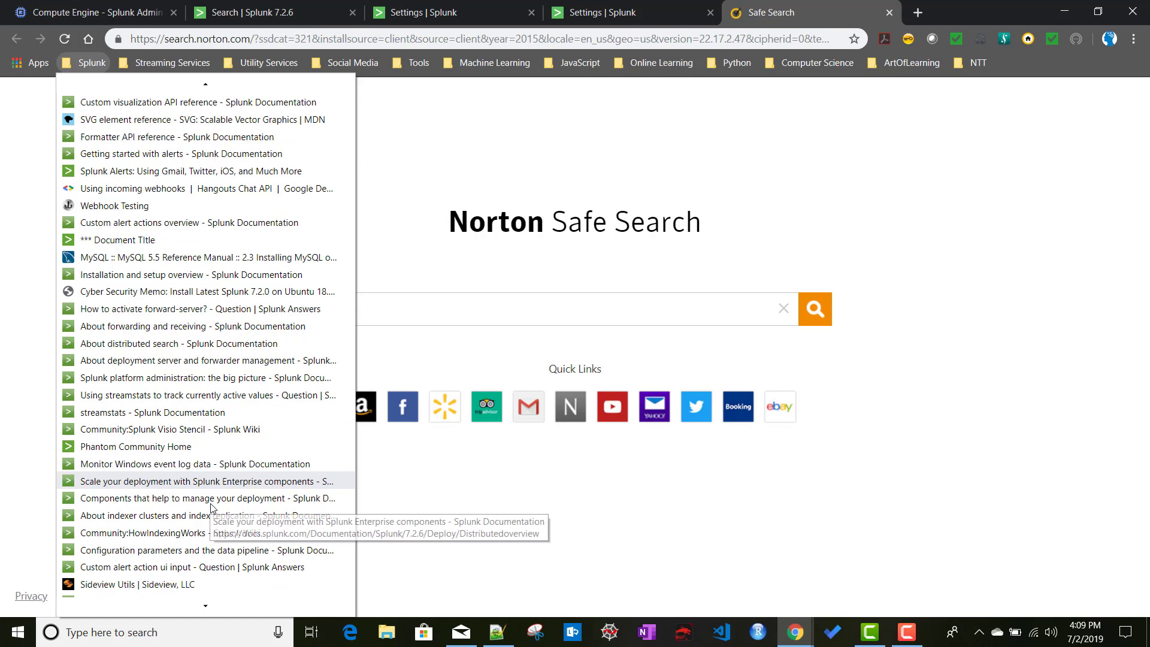
{"action": "left_click", "coordinate": [133, 346]}
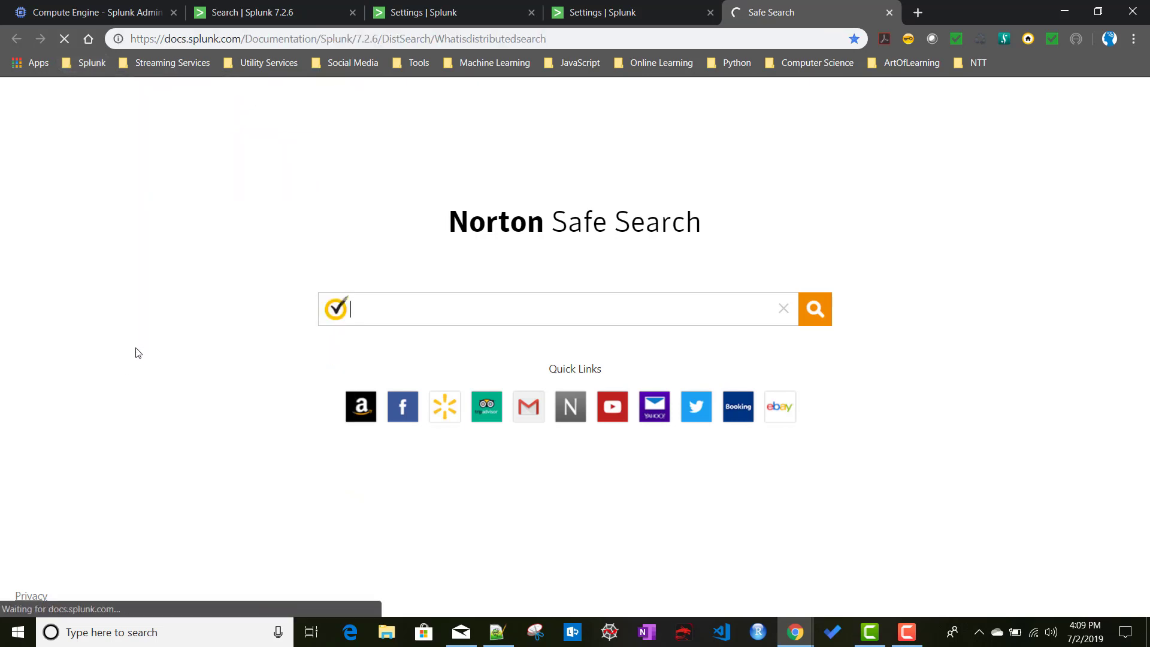
{"action": "scroll", "coordinate": [124, 528], "scroll_direction": "down", "scroll_amount": 10}
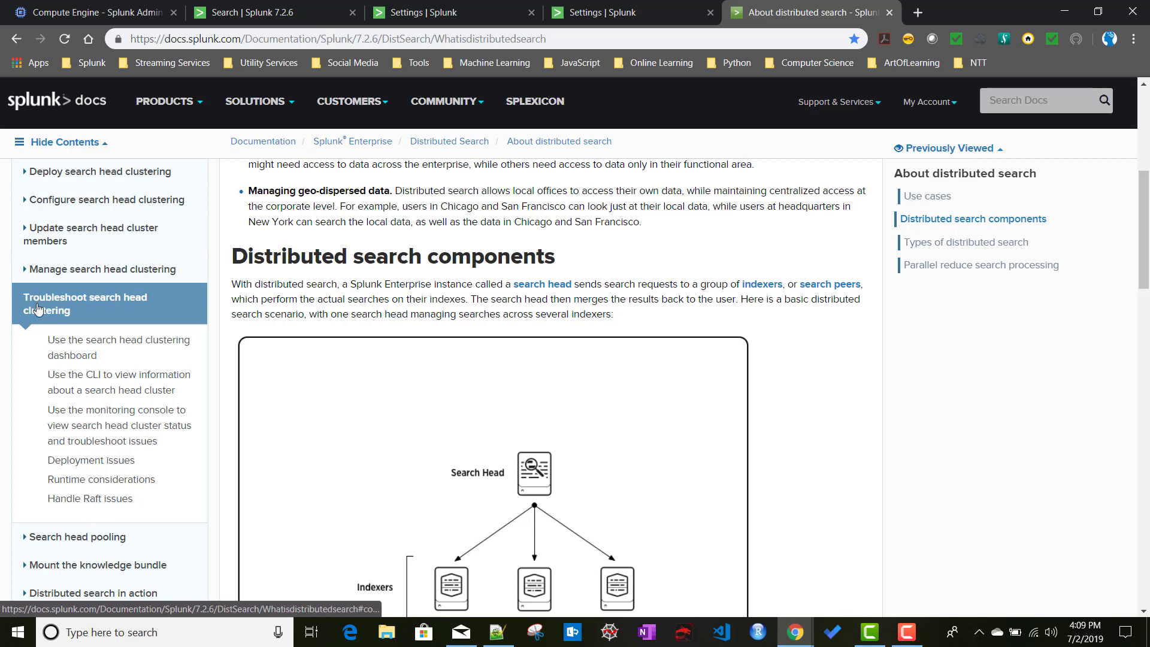
Open the Handle Raft issues page and highlight the splunk clean raft command.
{"action": "left_click", "coordinate": [84, 508]}
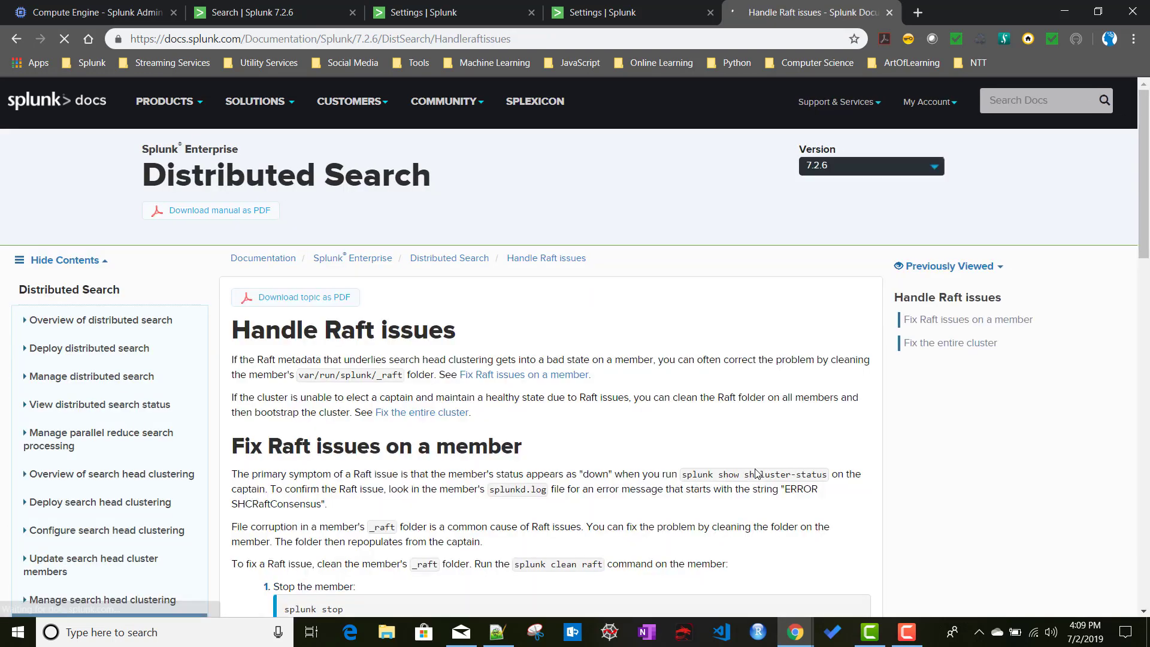
{"action": "scroll", "coordinate": [611, 399], "scroll_direction": "down", "scroll_amount": 6}
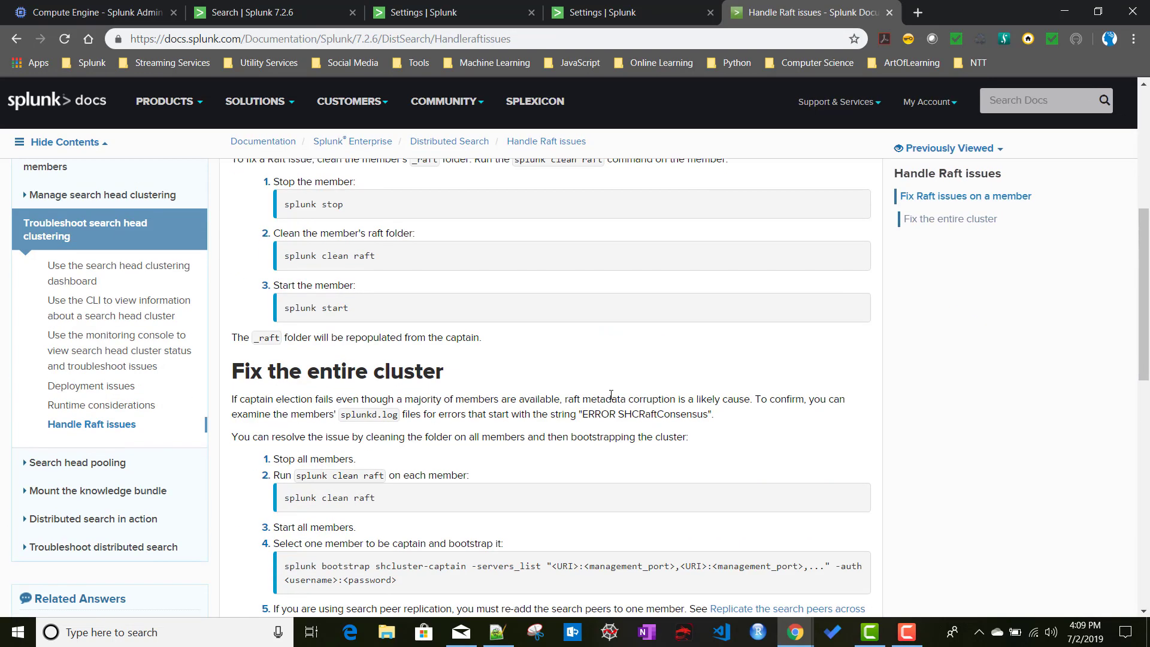
{"action": "scroll", "coordinate": [611, 395], "scroll_direction": "up", "scroll_amount": 2}
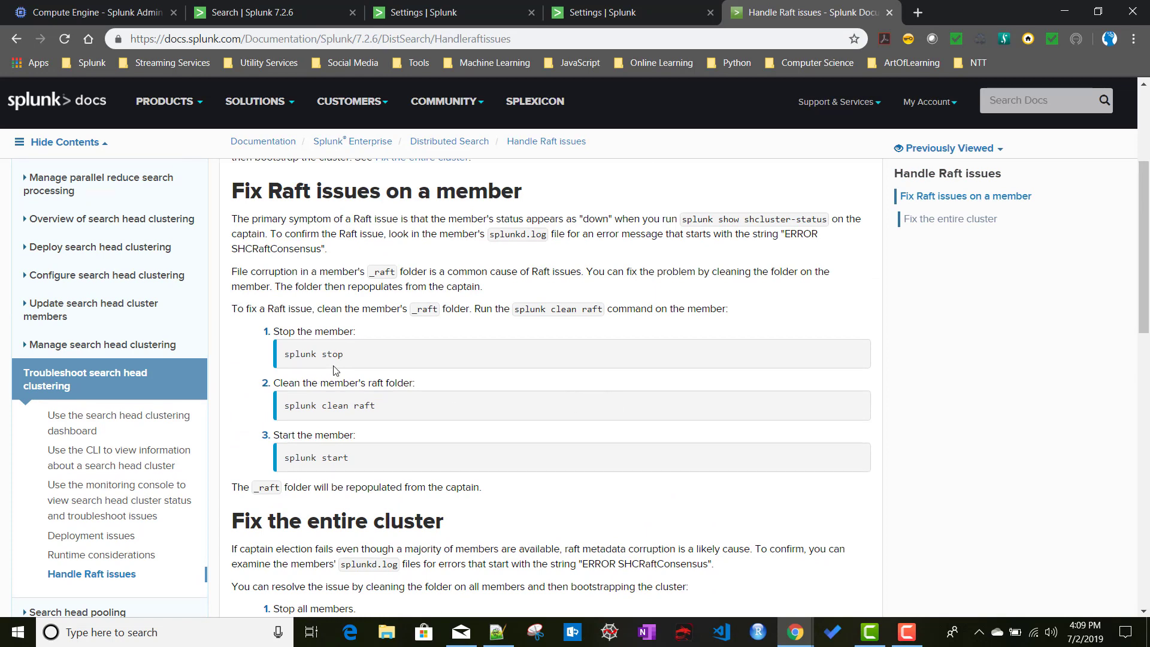
{"action": "left_click_drag", "start_coordinate": [397, 409], "coordinate": [298, 409]}
{"action": "left_click", "coordinate": [293, 412]}
Highlight _raft, the splunk start command and the 'Stop all members' step, then scroll back up.
{"action": "double_click", "coordinate": [383, 272]}
{"action": "scroll", "coordinate": [652, 503], "scroll_direction": "up", "scroll_amount": 3}
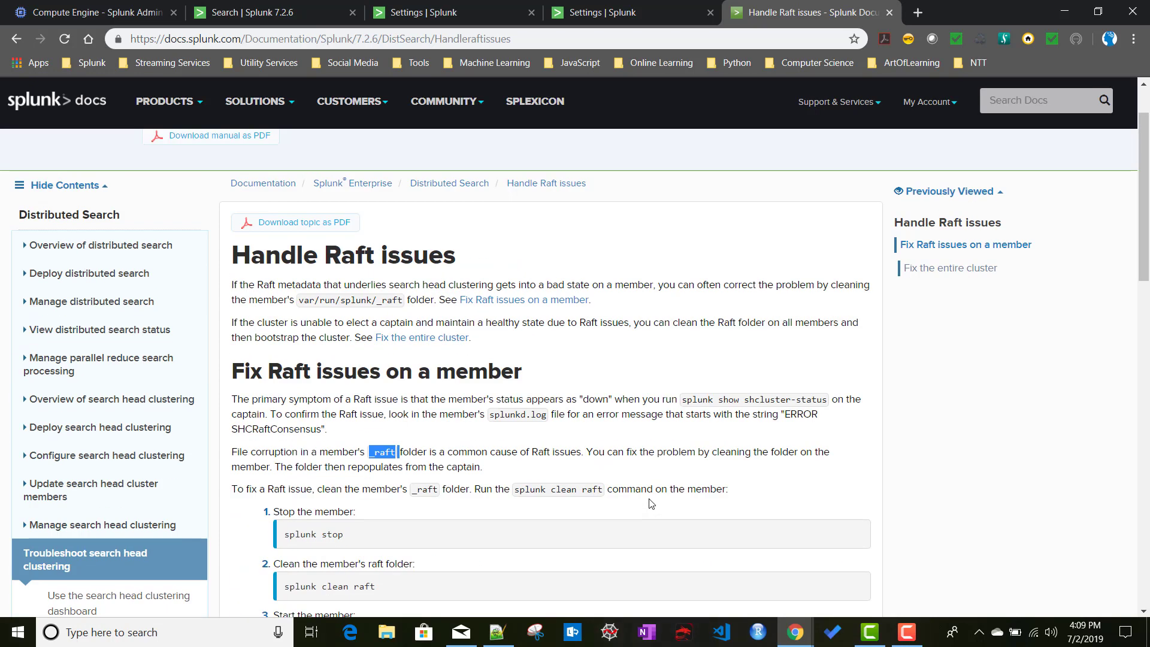
{"action": "scroll", "coordinate": [652, 503], "scroll_direction": "down", "scroll_amount": 4}
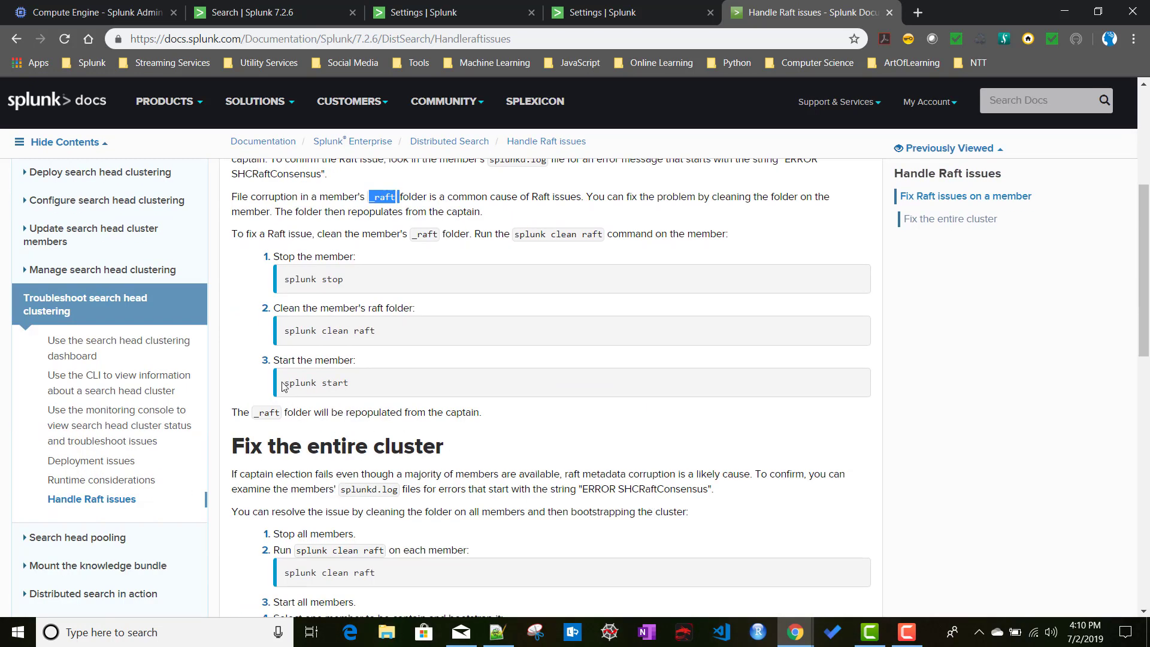
{"action": "left_click_drag", "start_coordinate": [282, 384], "coordinate": [390, 386]}
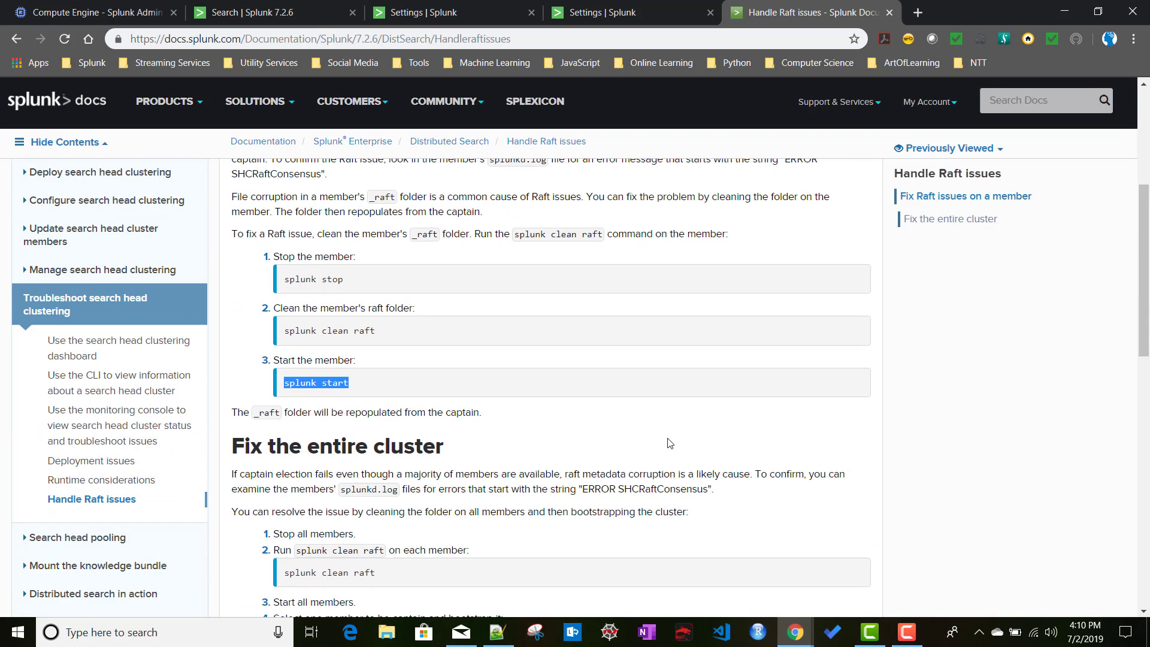
{"action": "scroll", "coordinate": [670, 444], "scroll_direction": "up", "scroll_amount": 1}
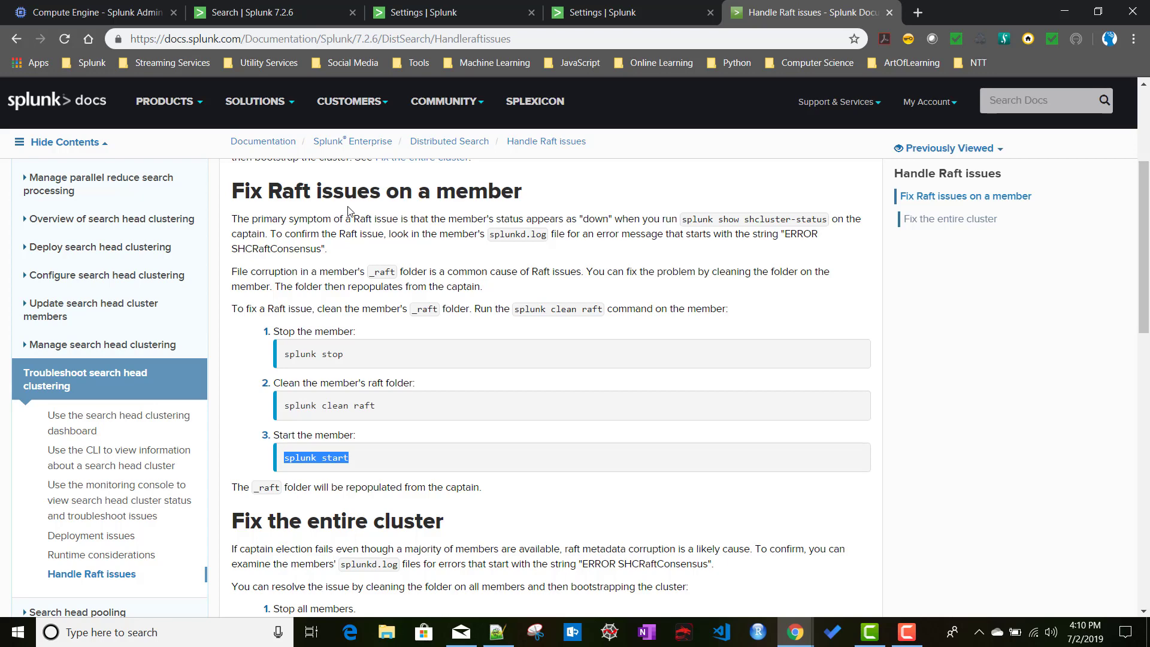
{"action": "scroll", "coordinate": [673, 509], "scroll_direction": "down", "scroll_amount": 5}
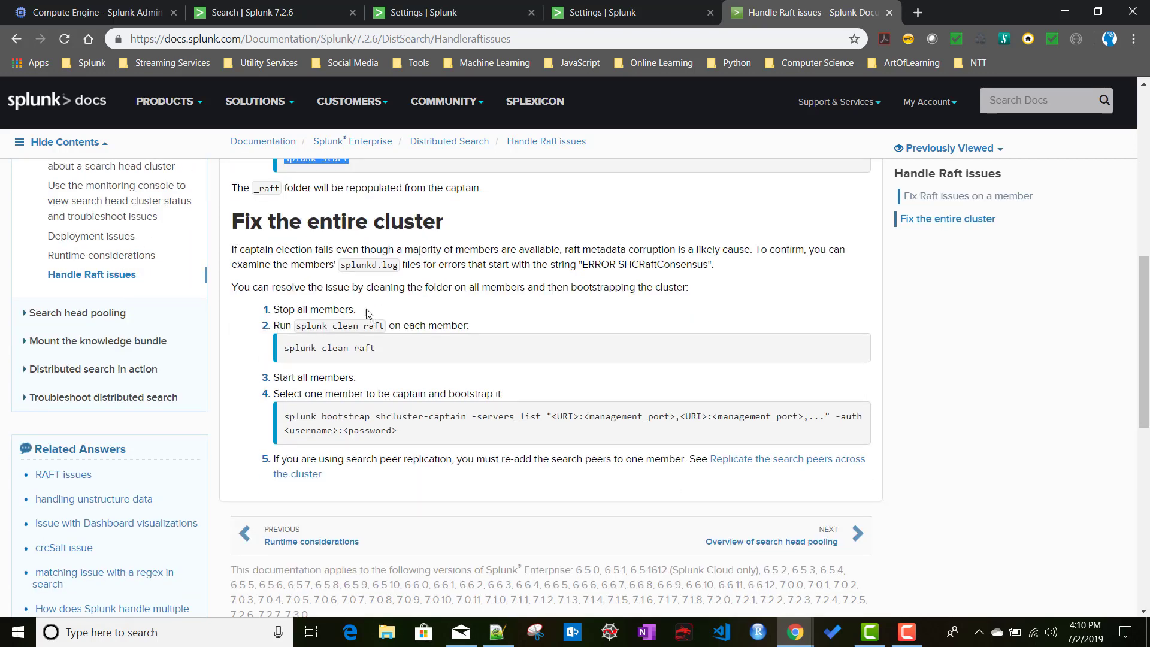
{"action": "left_click_drag", "start_coordinate": [362, 310], "coordinate": [275, 314]}
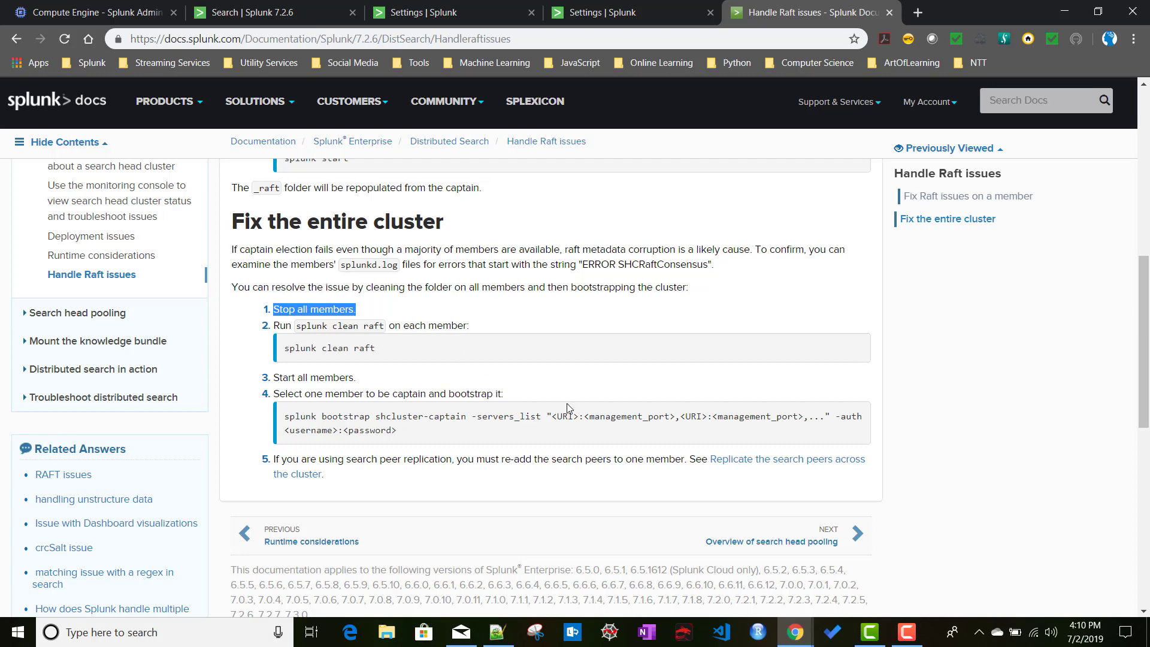
{"action": "scroll", "coordinate": [570, 408], "scroll_direction": "up", "scroll_amount": 6}
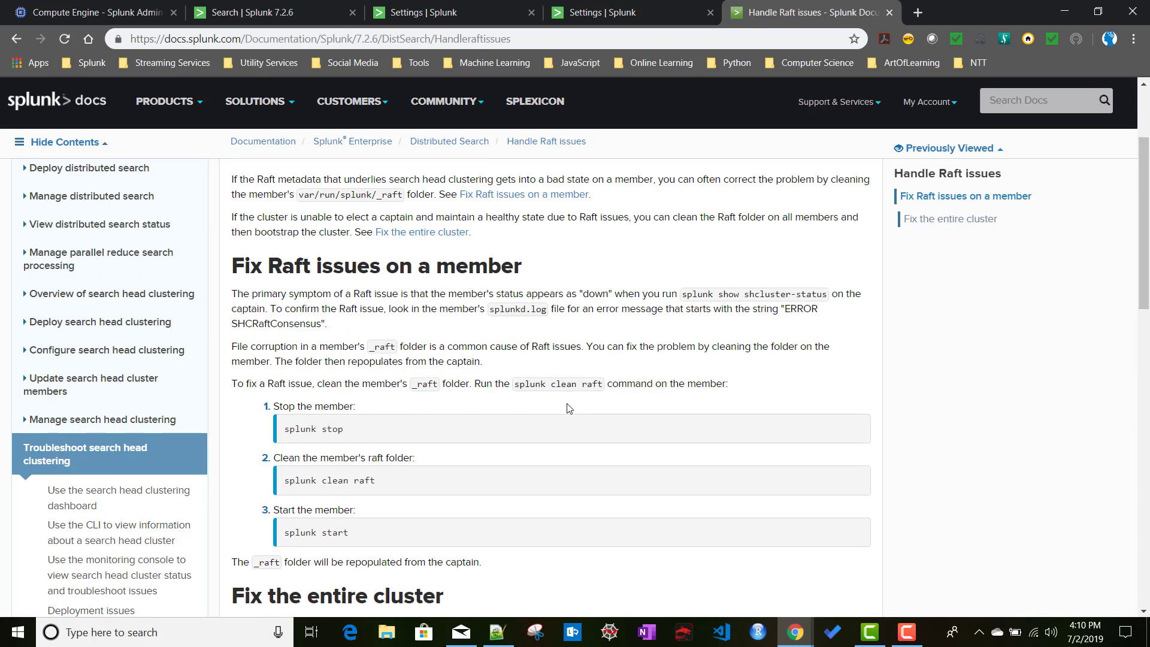
{"action": "scroll", "coordinate": [545, 417], "scroll_direction": "up", "scroll_amount": 3}
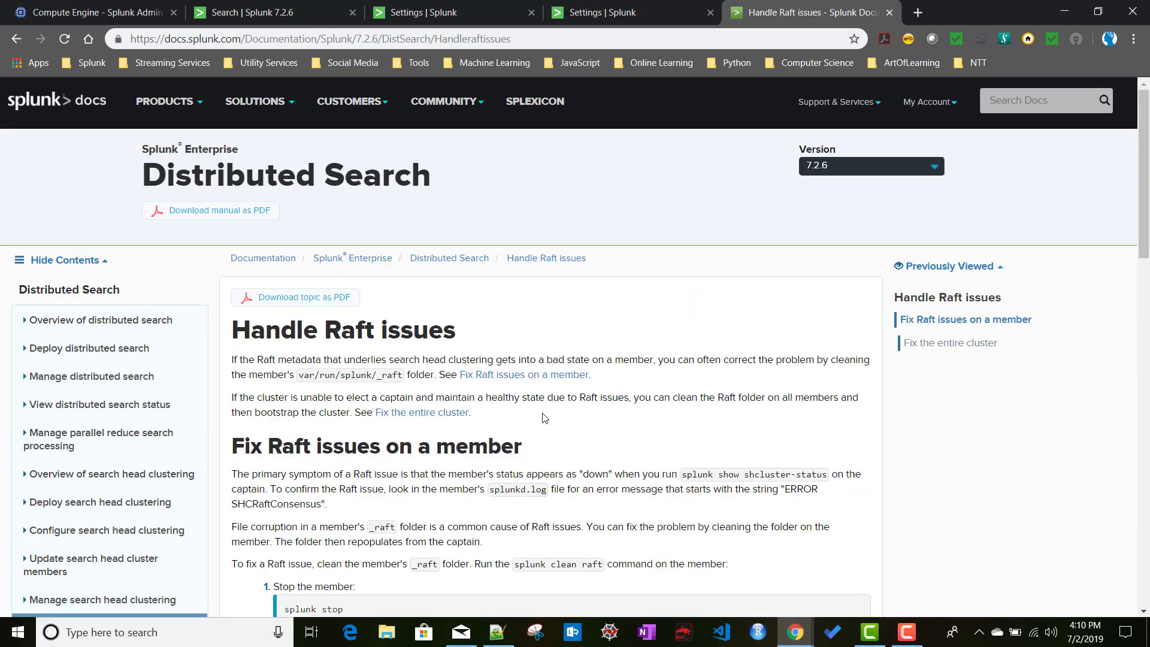